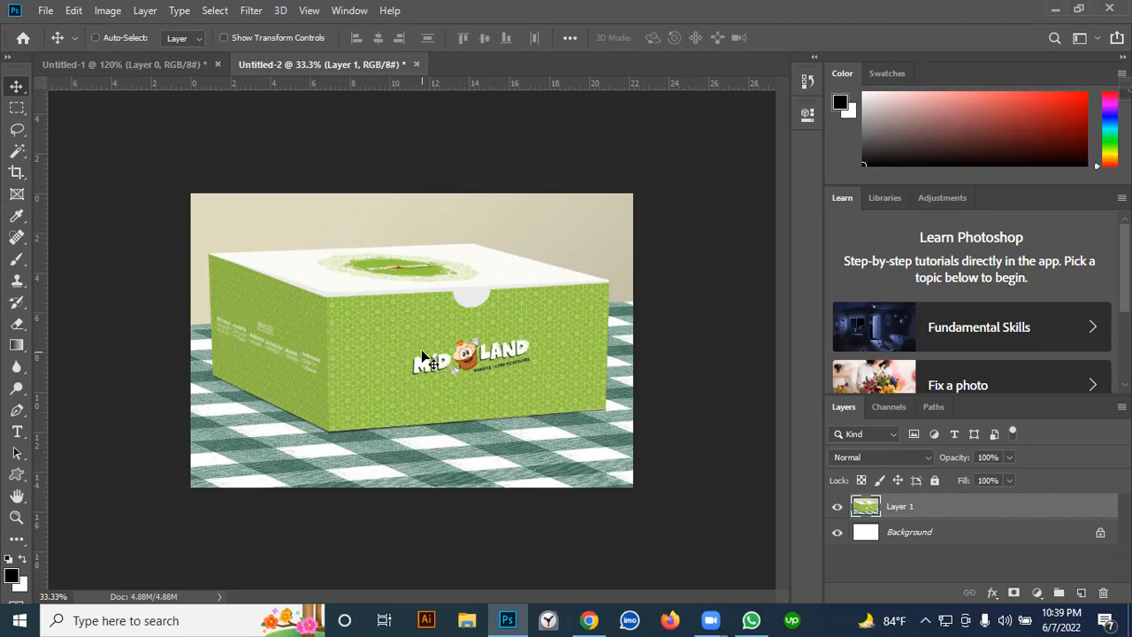
Duplicate Layer 1 and add a white-filled layer between the original and the copy
{"action": "key", "text": "ctrl+j"}
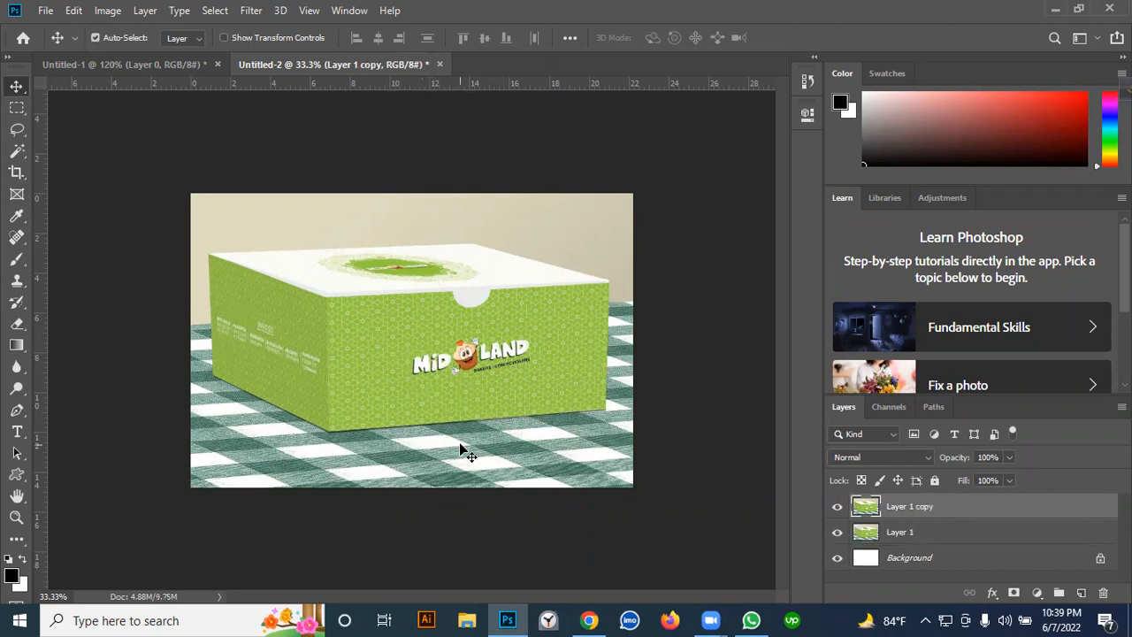
{"action": "left_click", "coordinate": [897, 533]}
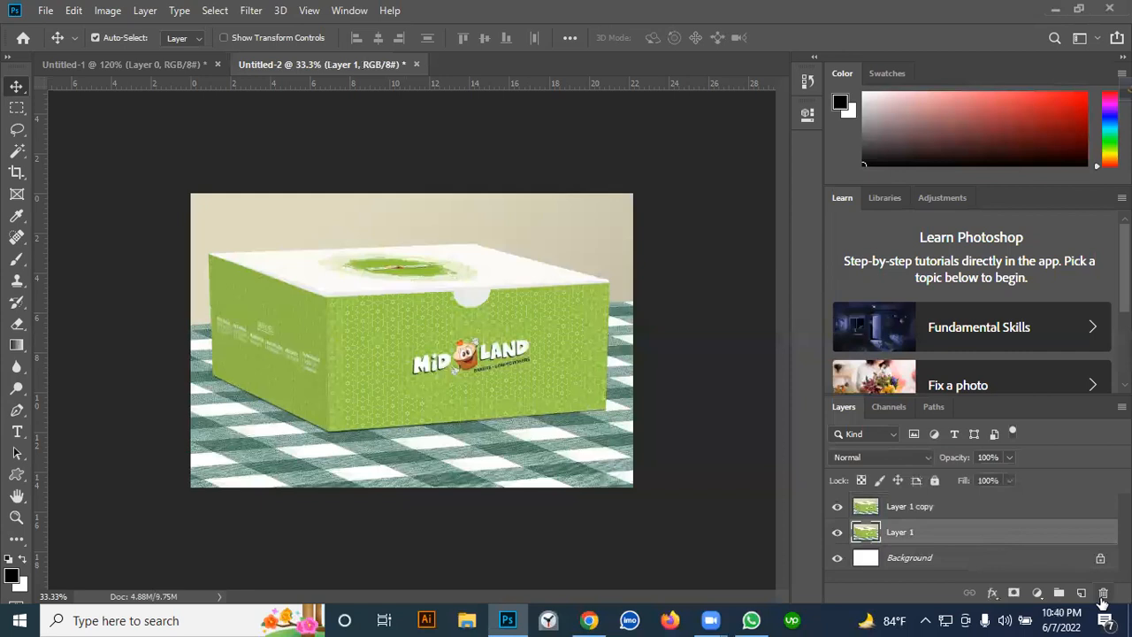
{"action": "left_click", "coordinate": [1081, 592]}
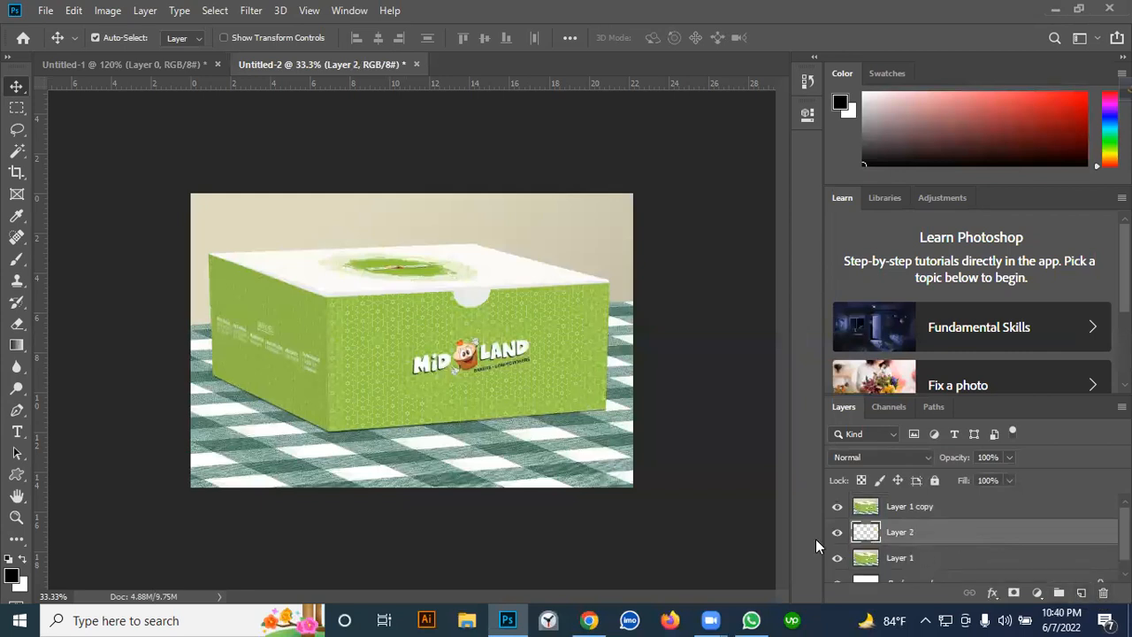
{"action": "key", "text": "ctrl+BackSpace"}
On Layer 1 copy, trace a Pen path down the box's left edge and along its base to the lower right corner
{"action": "left_click", "coordinate": [915, 509]}
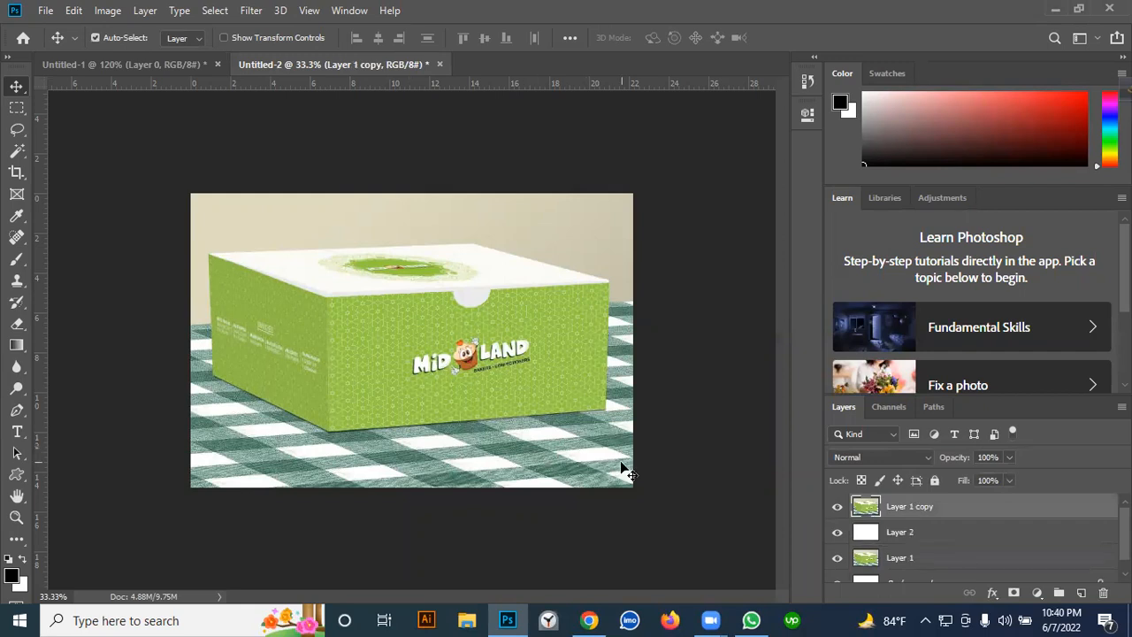
{"action": "key", "text": "ctrl+plus"}
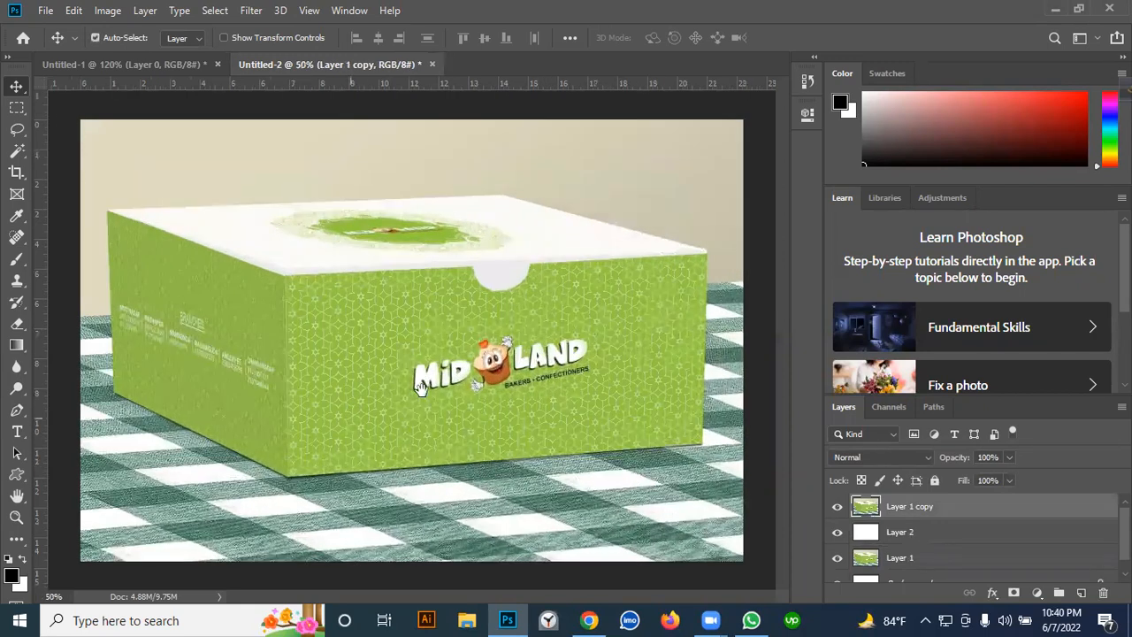
{"action": "left_click", "coordinate": [14, 412]}
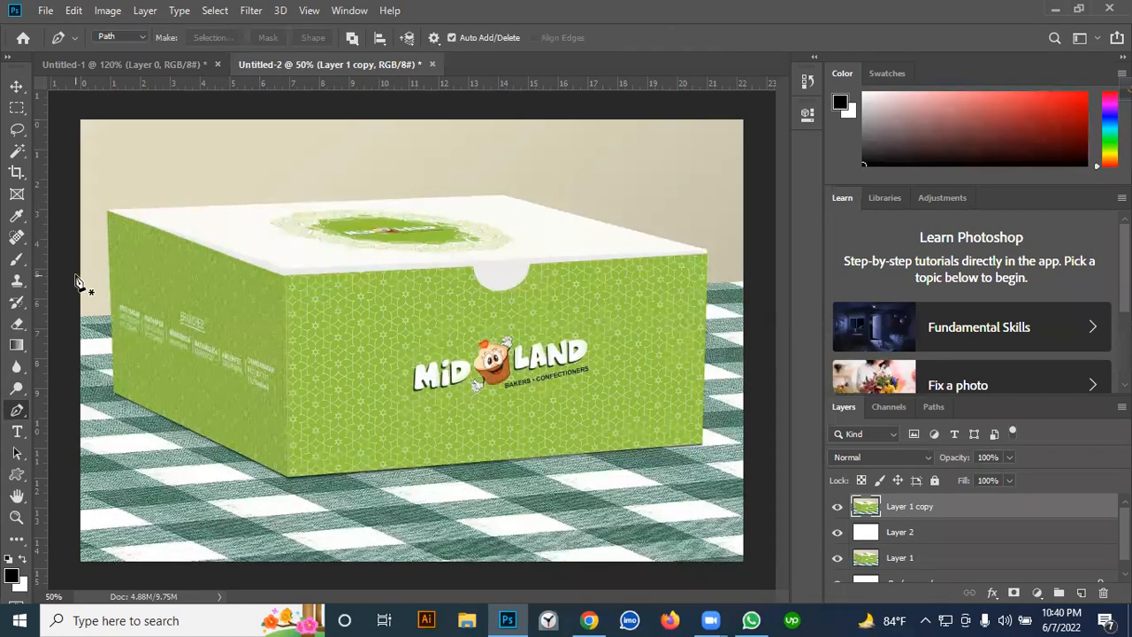
{"action": "scroll", "coordinate": [104, 315], "scroll_direction": "up", "scroll_amount": 2}
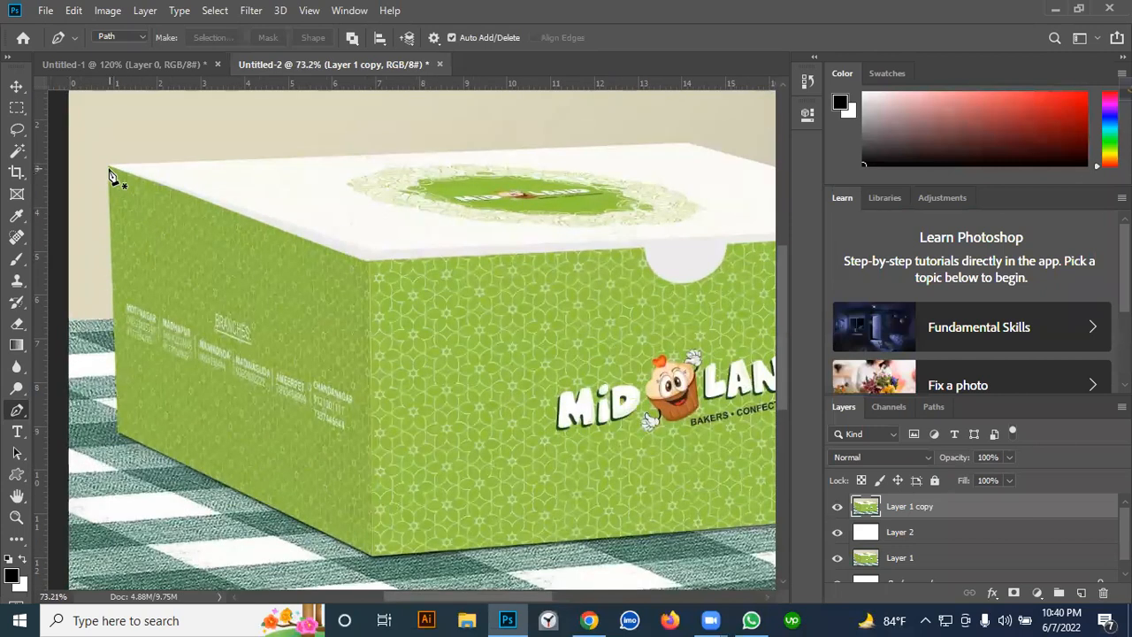
{"action": "left_click", "coordinate": [107, 167]}
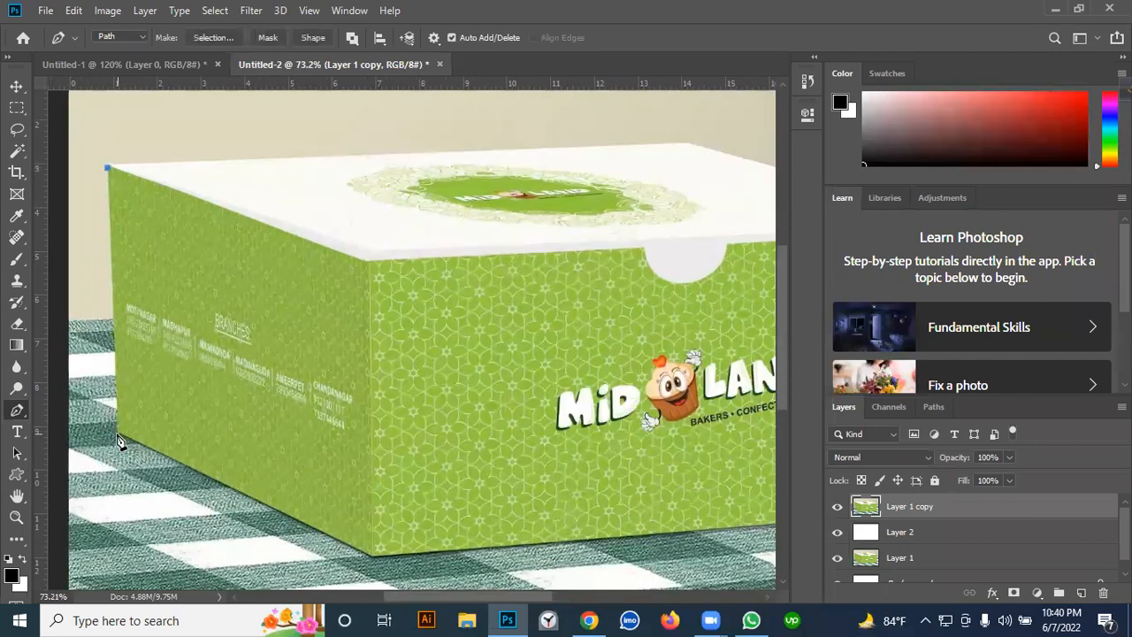
{"action": "left_click", "coordinate": [118, 435]}
{"action": "left_click_drag", "start_coordinate": [374, 560], "coordinate": [315, 446]}
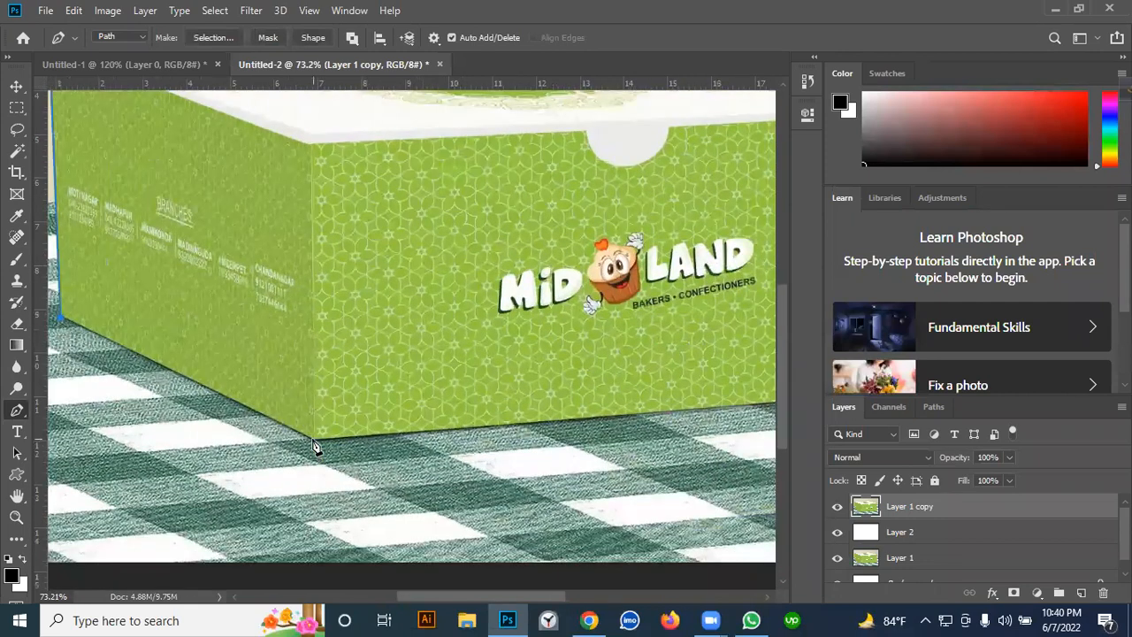
{"action": "left_click", "coordinate": [314, 438]}
{"action": "key", "text": "ctrl+z"}
{"action": "scroll", "coordinate": [314, 441], "scroll_direction": "down", "scroll_amount": 2}
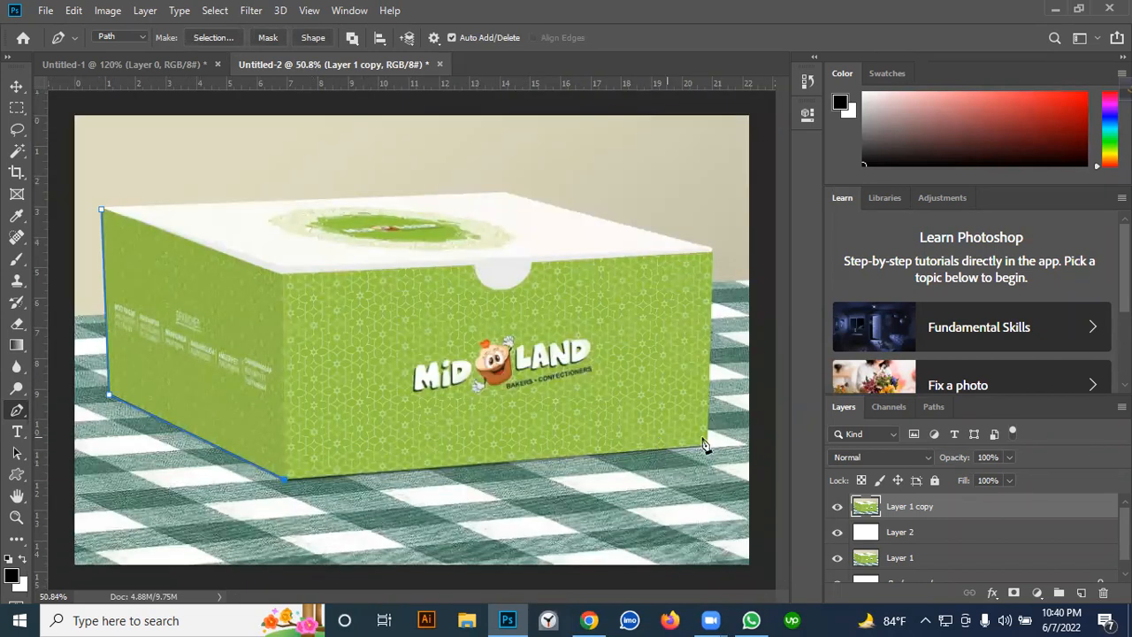
{"action": "left_click", "coordinate": [707, 447]}
Continue the path up the box's right edge, around the lid's right corner and along to its back corner
{"action": "scroll", "coordinate": [775, 265], "scroll_direction": "up", "scroll_amount": 2}
{"action": "left_click_drag", "start_coordinate": [693, 273], "coordinate": [616, 256]}
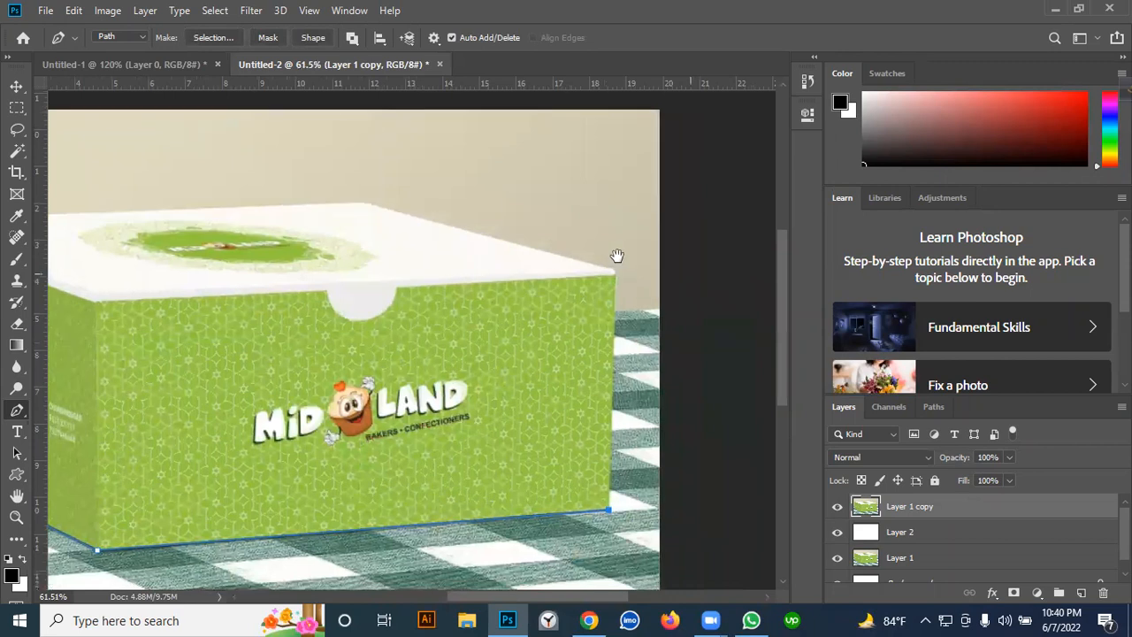
{"action": "scroll", "coordinate": [617, 256], "scroll_direction": "up", "scroll_amount": 2}
{"action": "left_click", "coordinate": [610, 281]}
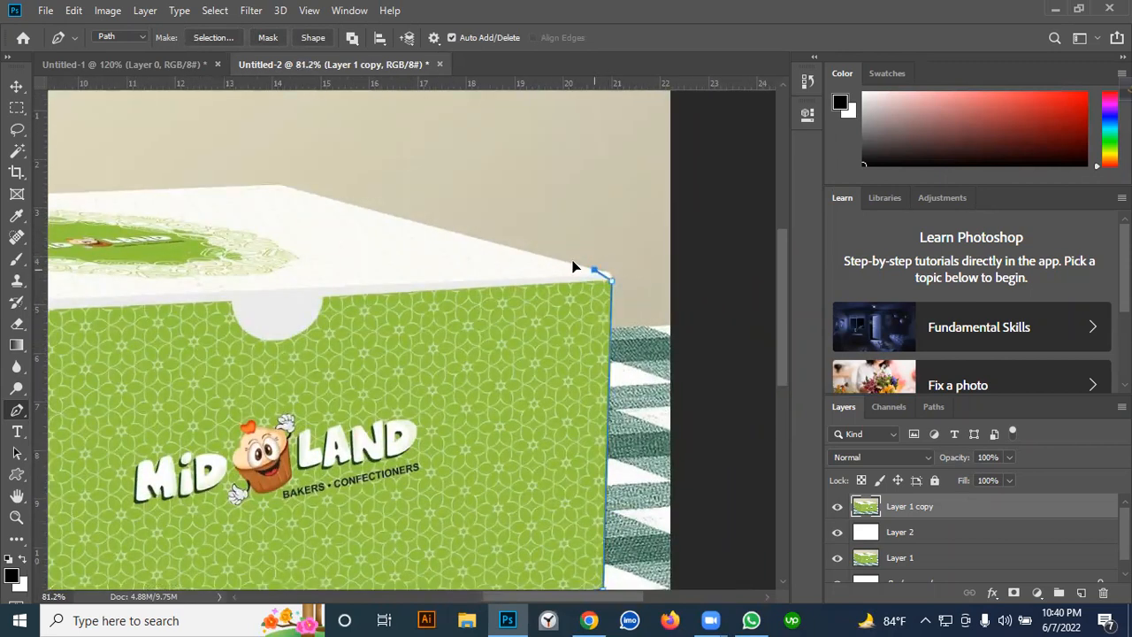
{"action": "left_click_drag", "start_coordinate": [601, 270], "coordinate": [596, 269]}
{"action": "left_click", "coordinate": [601, 271], "text": "alt"}
{"action": "left_click_drag", "start_coordinate": [270, 200], "coordinate": [480, 313]}
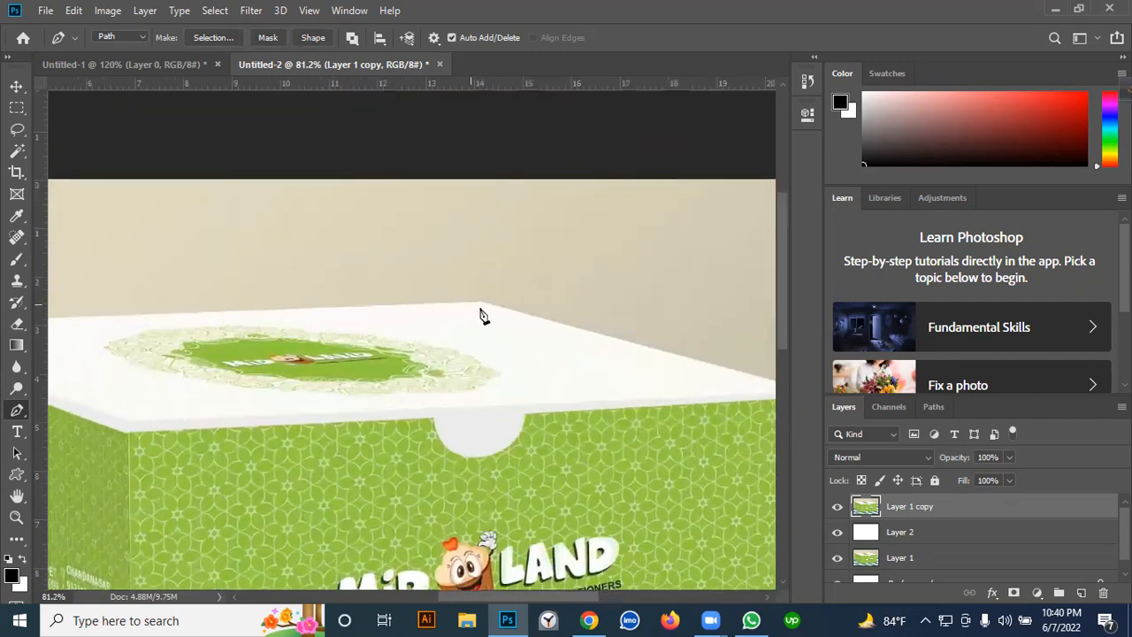
{"action": "left_click", "coordinate": [482, 305]}
Continue the path along the lid's back edge and close it at the starting corner of the box
{"action": "scroll", "coordinate": [416, 298], "scroll_direction": "down", "scroll_amount": 3}
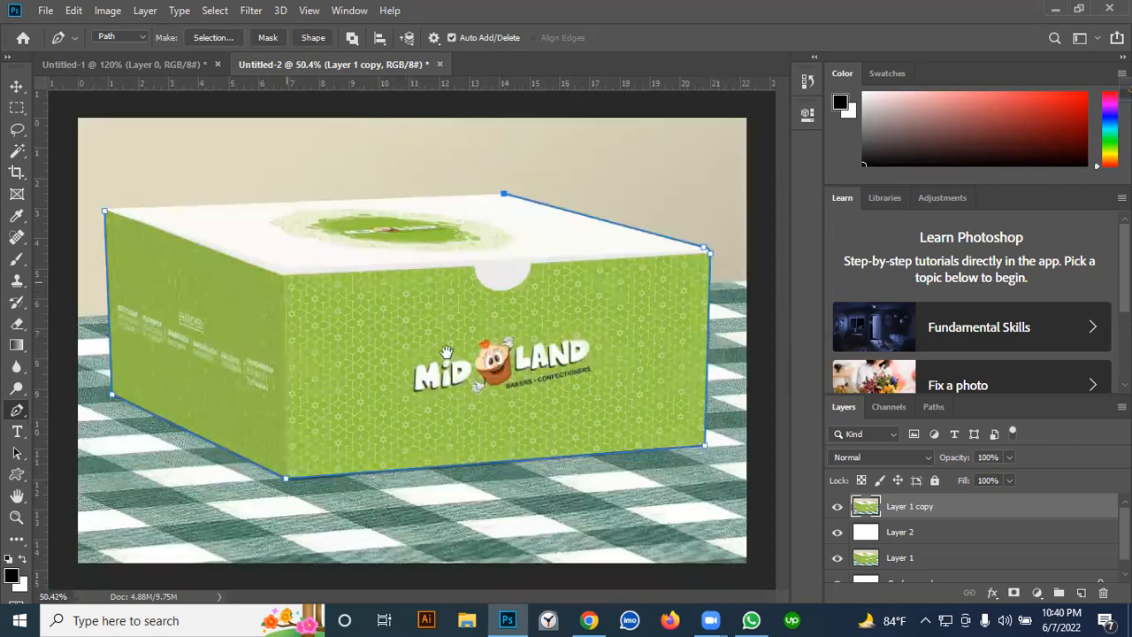
{"action": "left_click", "coordinate": [105, 212]}
{"action": "scroll", "coordinate": [107, 214], "scroll_direction": "up", "scroll_amount": 3}
{"action": "left_click", "coordinate": [104, 203]}
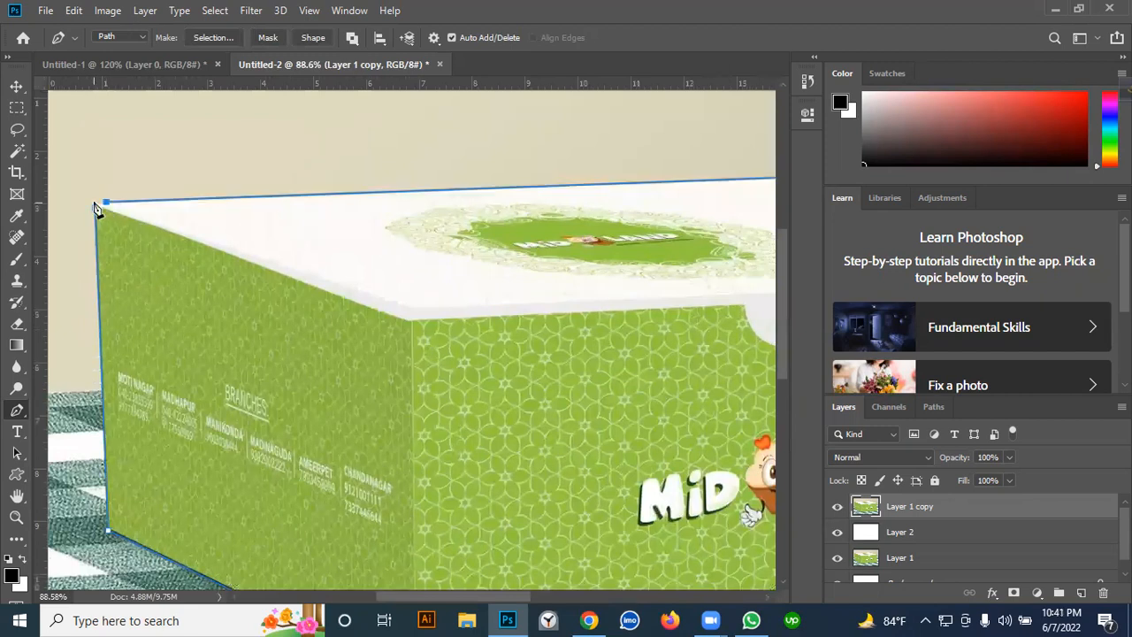
{"action": "left_click", "coordinate": [95, 206]}
{"action": "scroll", "coordinate": [292, 222], "scroll_direction": "down", "scroll_amount": 4}
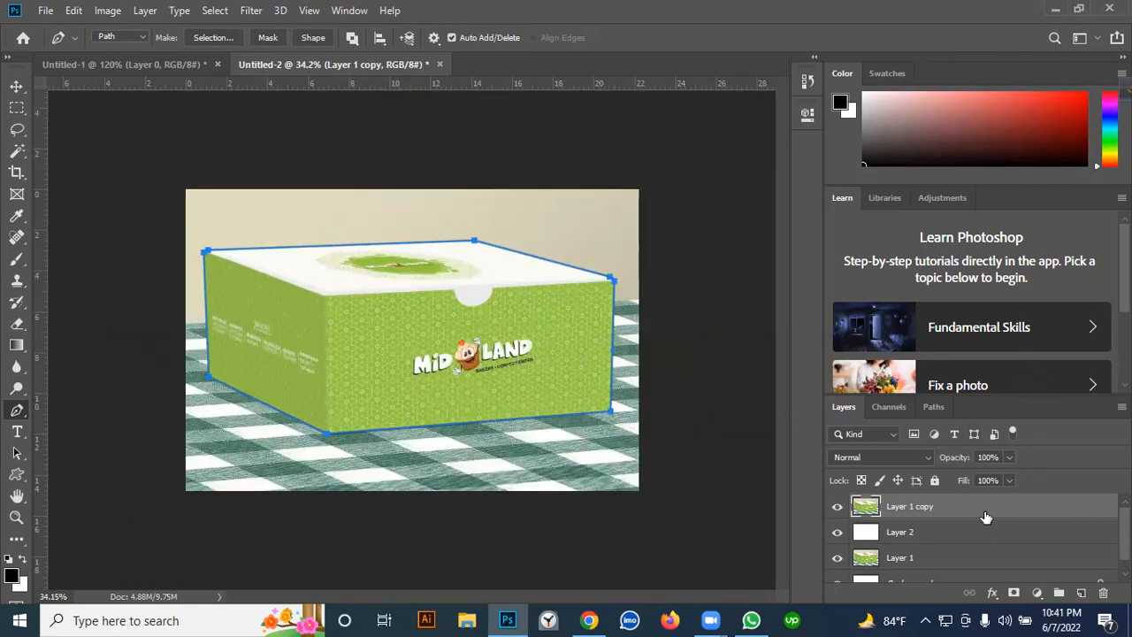
Convert the box path to a selection and copy the selected box to a new layer
{"action": "key", "text": "ctrl+Return"}
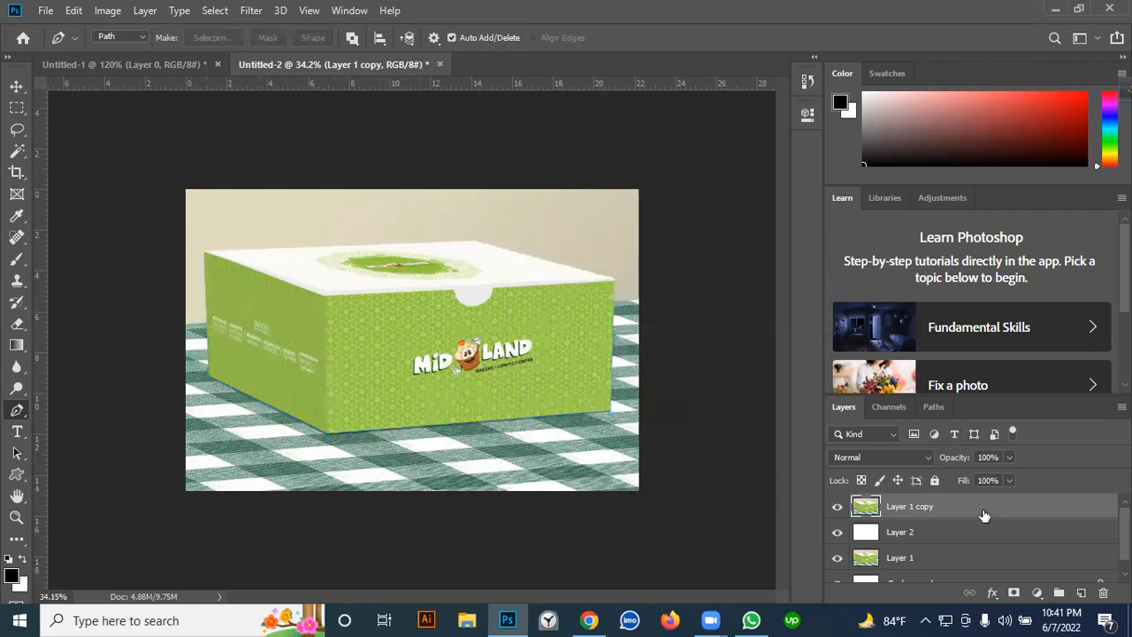
{"action": "key", "text": "ctrl+d"}
{"action": "key", "text": "ctrl+shift+alt+n"}
{"action": "key", "text": "ctrl+shift+alt+e"}
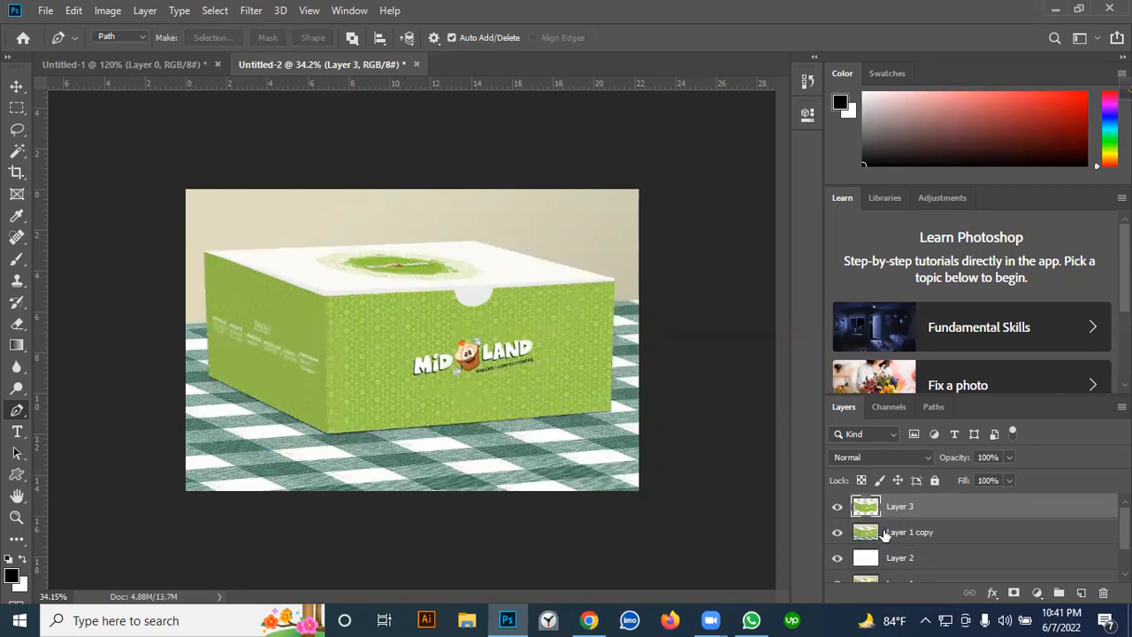
Delete the Layer 1 copy layer, keeping the cut-out box above the white layer
{"action": "key", "text": "Delete"}
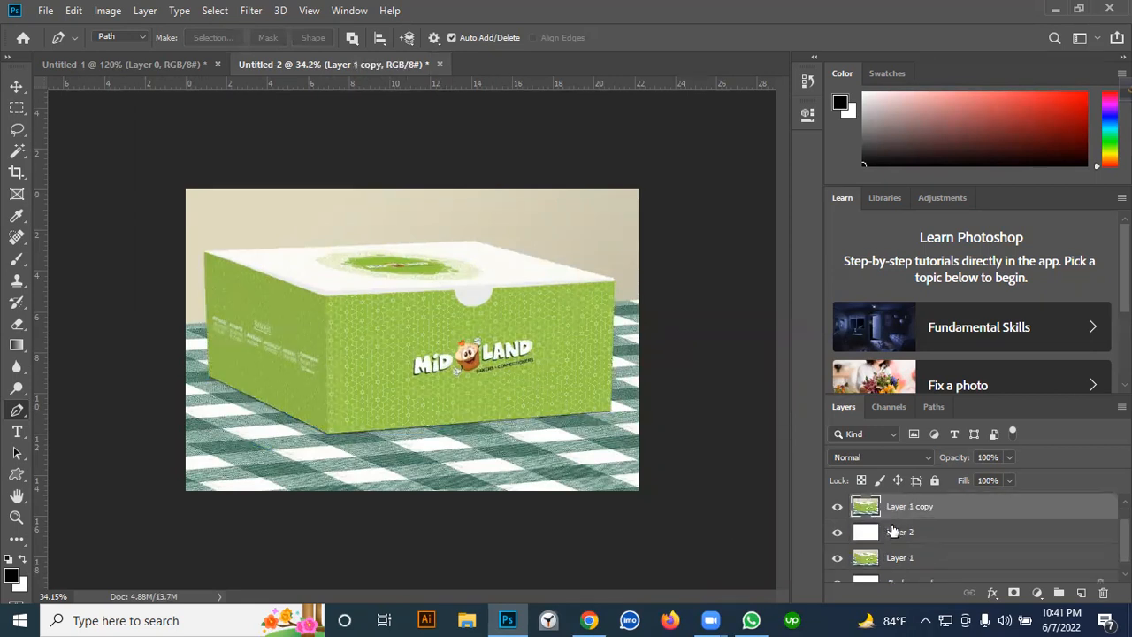
{"action": "key", "text": "ctrl+z"}
{"action": "left_click", "coordinate": [892, 528]}
{"action": "key", "text": "Delete"}
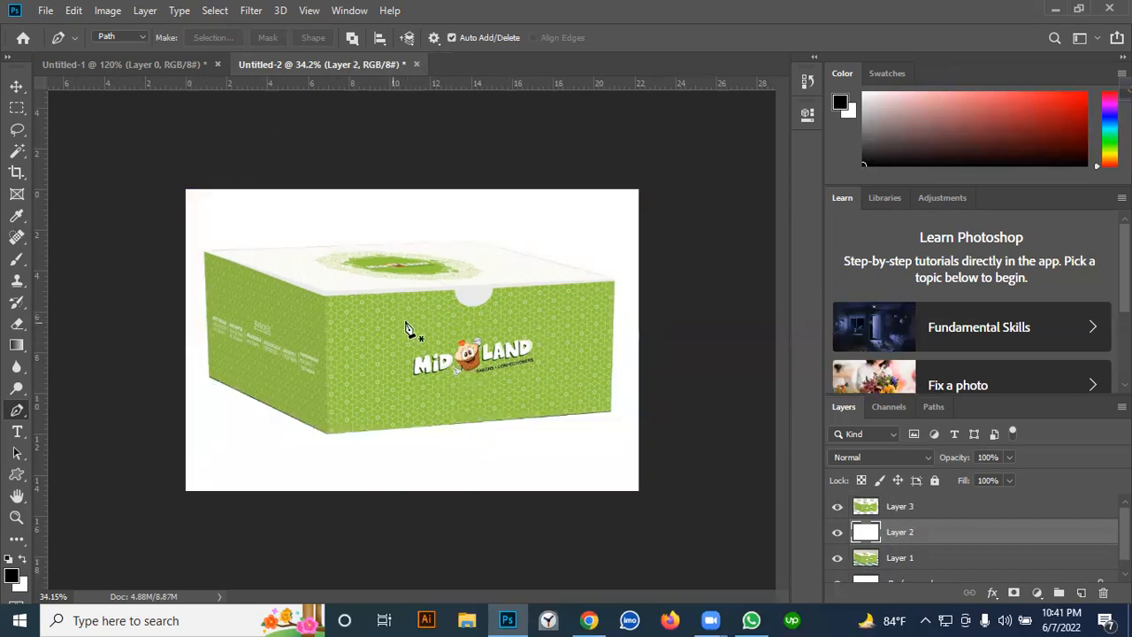
Scale down the cut-out box on Layer 3 with Free Transform and move it to the middle of the canvas
{"action": "key", "text": "v"}
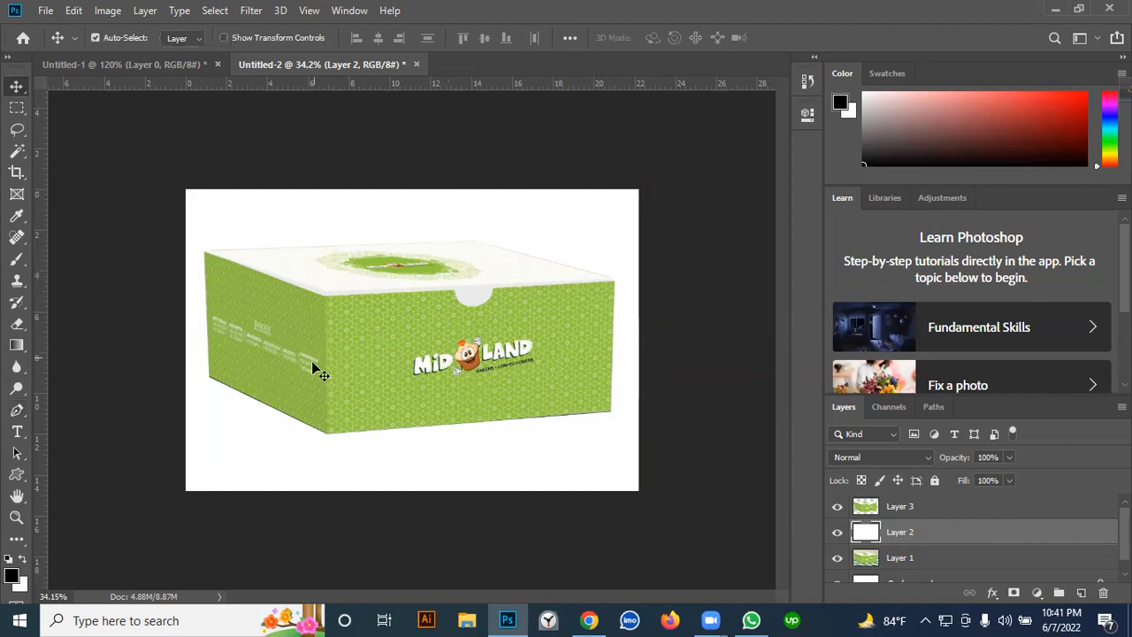
{"action": "scroll", "coordinate": [345, 384], "scroll_direction": "up", "scroll_amount": 1}
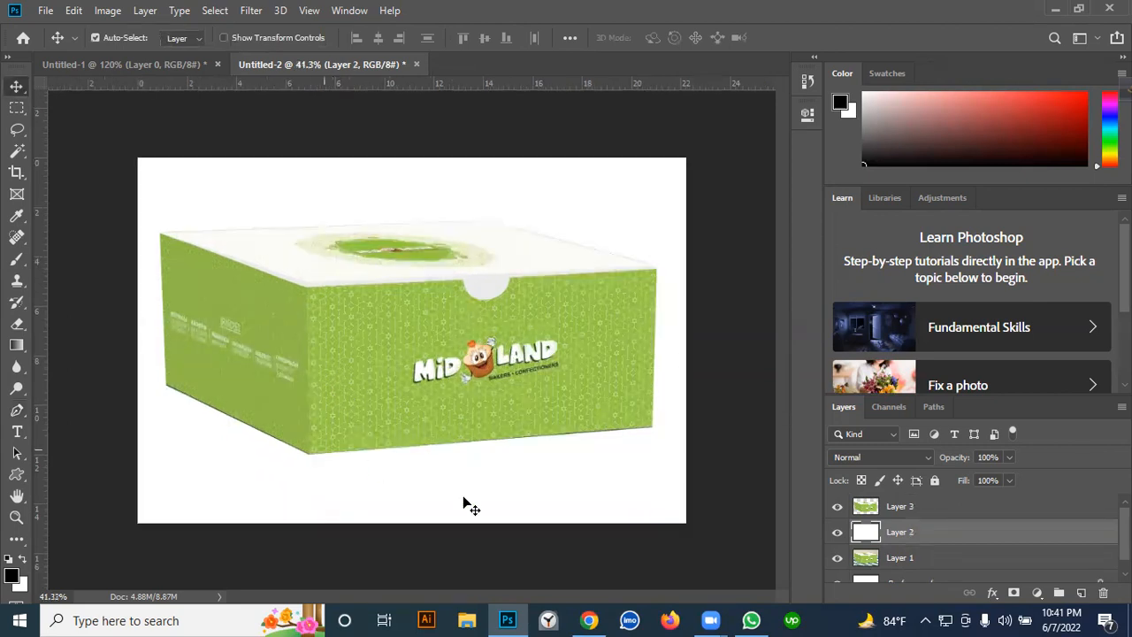
{"action": "left_click", "coordinate": [893, 511]}
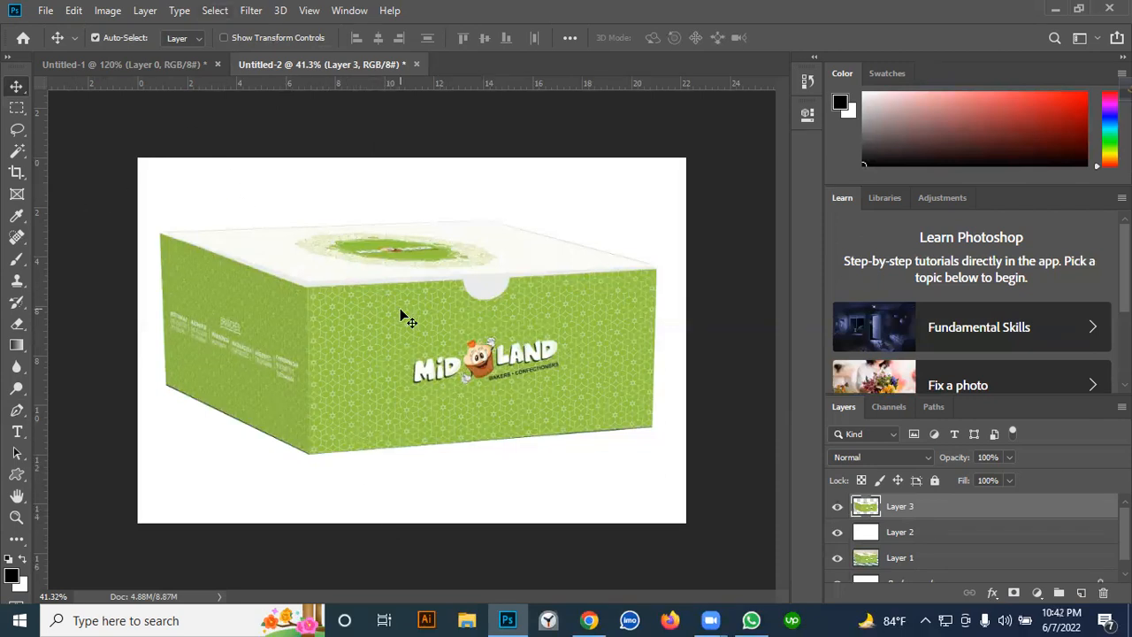
{"action": "key", "text": "ctrl"}
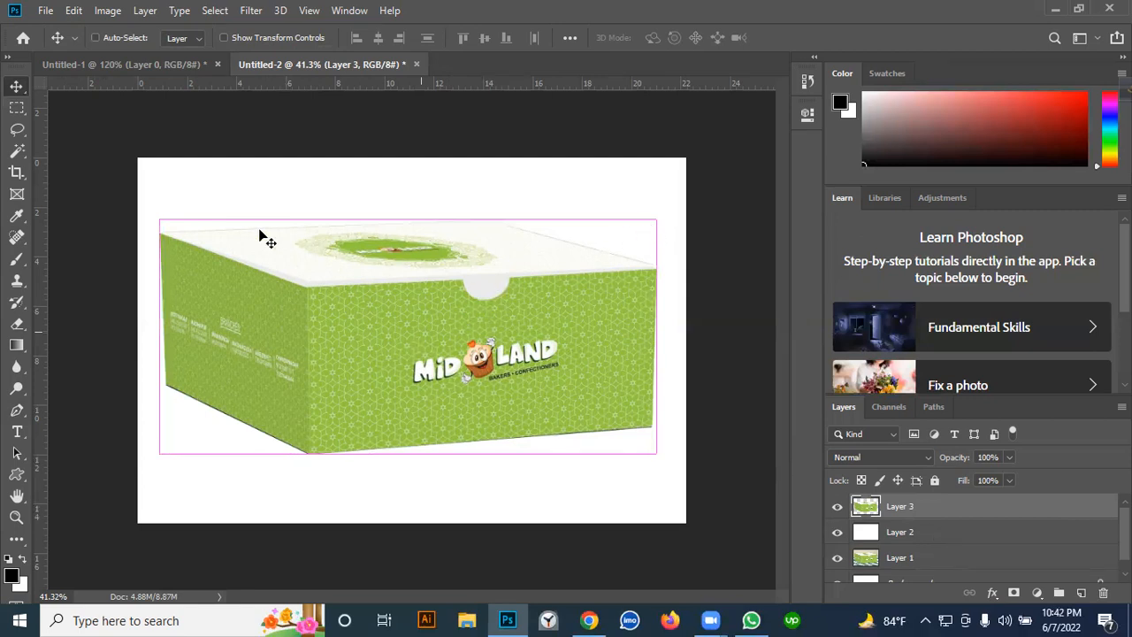
{"action": "key", "text": "ctrl+t"}
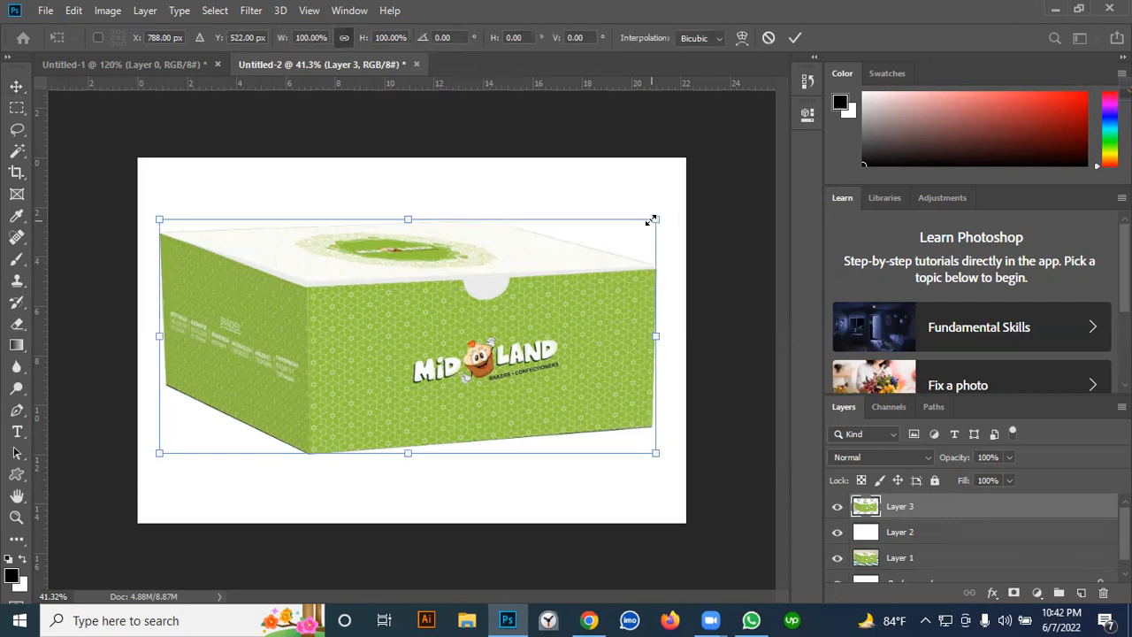
{"action": "left_click_drag", "start_coordinate": [616, 243], "coordinate": [572, 273]}
{"action": "key", "text": "ctrl+z"}
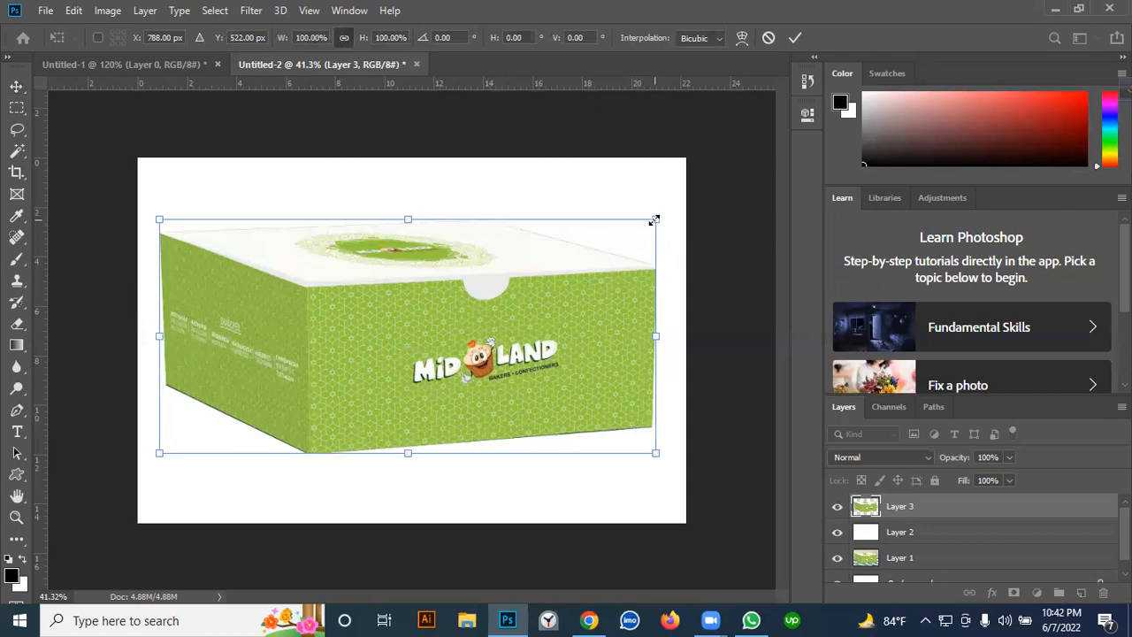
{"action": "left_click_drag", "start_coordinate": [653, 220], "coordinate": [500, 289]}
{"action": "left_click_drag", "start_coordinate": [409, 367], "coordinate": [487, 344]}
{"action": "key", "text": "Return"}
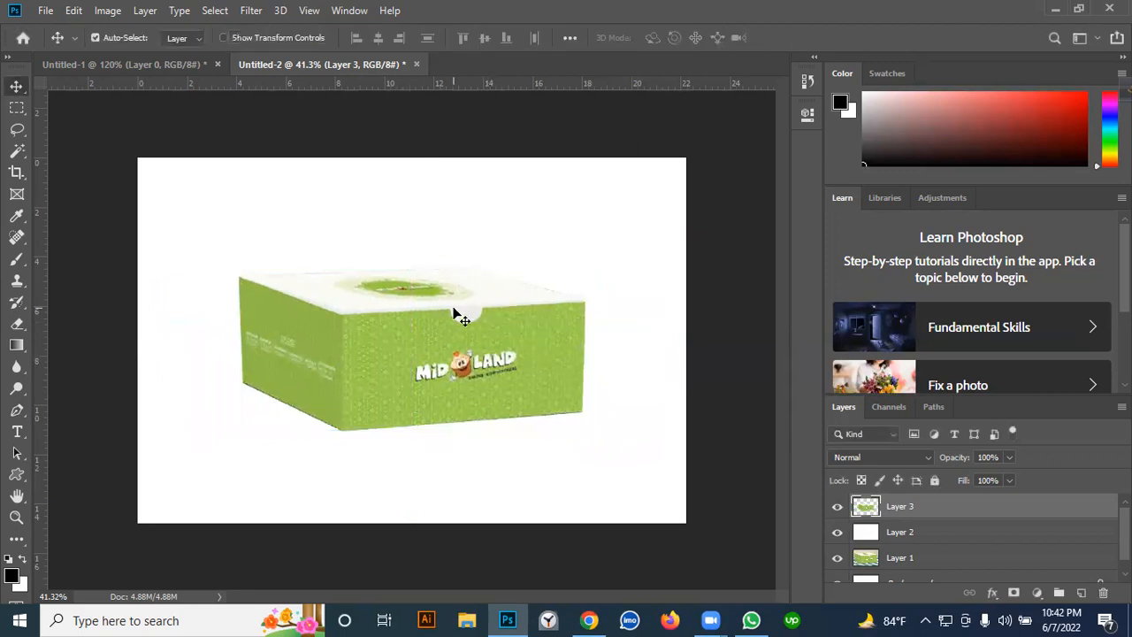
Draw a Pen path from the lid's left corner down past the box and along a shallow curve below its base to the right
{"action": "scroll", "coordinate": [398, 348], "scroll_direction": "up", "scroll_amount": 5}
{"action": "left_click_drag", "start_coordinate": [422, 399], "coordinate": [357, 322]}
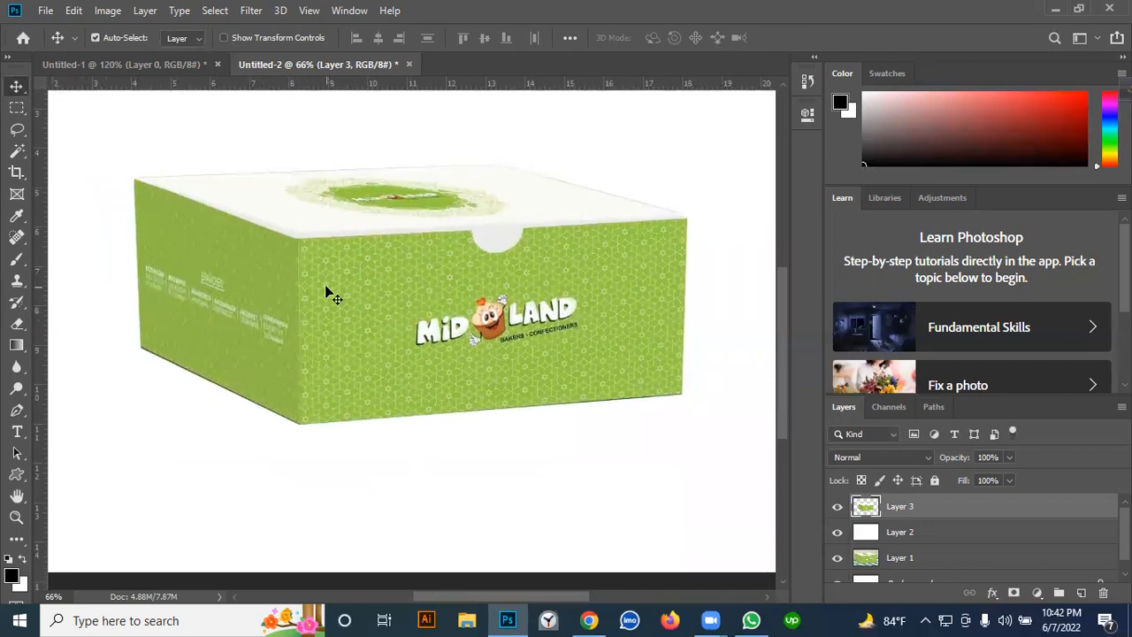
{"action": "left_click_drag", "start_coordinate": [324, 412], "coordinate": [348, 406]}
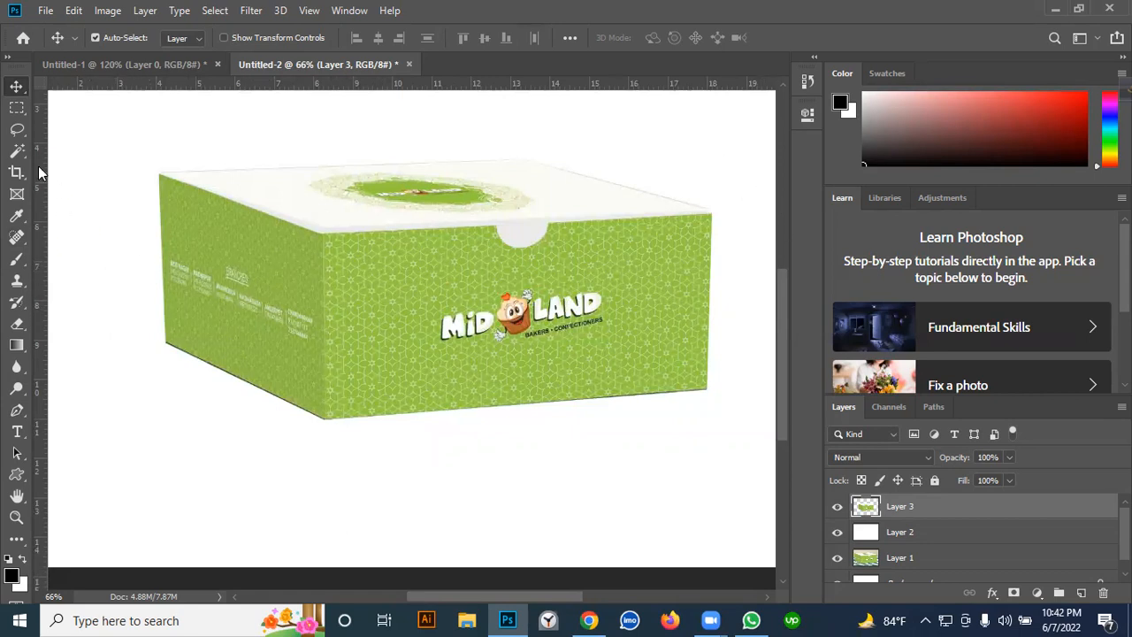
{"action": "left_click", "coordinate": [17, 409]}
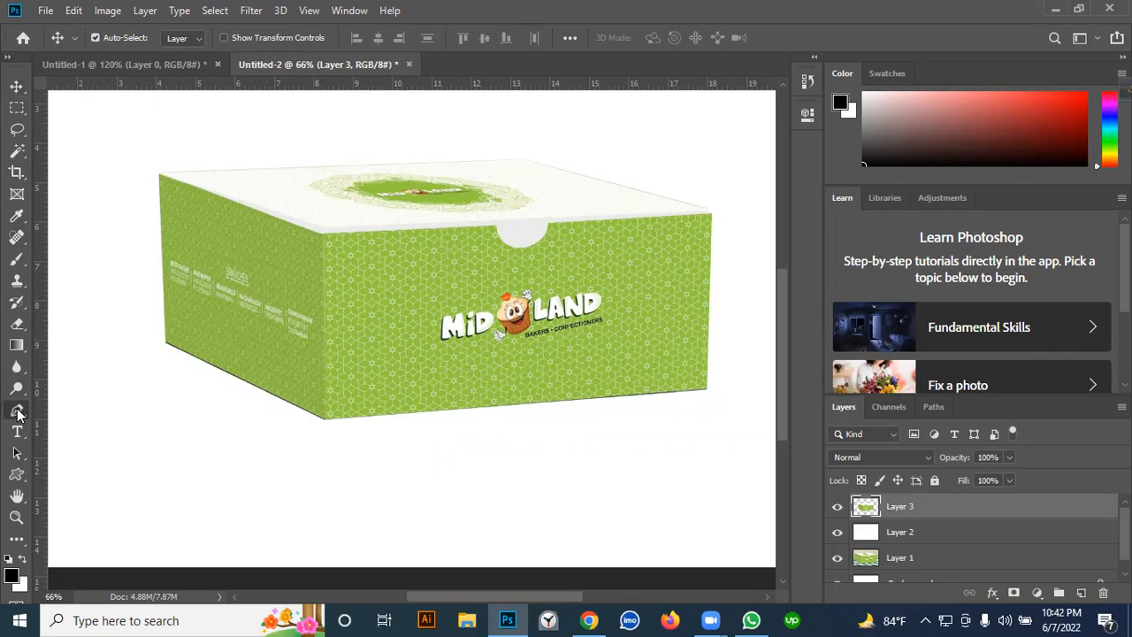
{"action": "left_click", "coordinate": [158, 173]}
{"action": "left_click", "coordinate": [173, 428]}
{"action": "key", "text": "ctrl+z"}
{"action": "left_click", "coordinate": [150, 435]}
{"action": "left_click", "coordinate": [350, 463]}
{"action": "left_click_drag", "start_coordinate": [449, 466], "coordinate": [461, 469]}
{"action": "left_click_drag", "start_coordinate": [620, 460], "coordinate": [633, 460]}
{"action": "left_click_drag", "start_coordinate": [741, 439], "coordinate": [749, 434]}
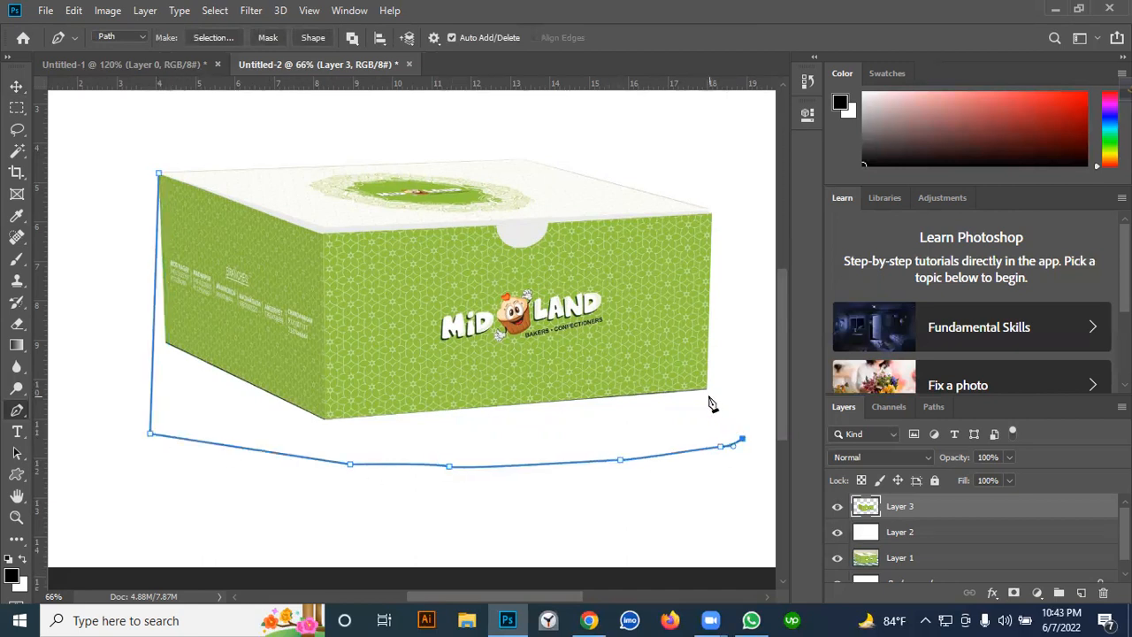
Continue the path up beside the box's right edge, then close it along the lid's front and left edges
{"action": "left_click", "coordinate": [728, 219]}
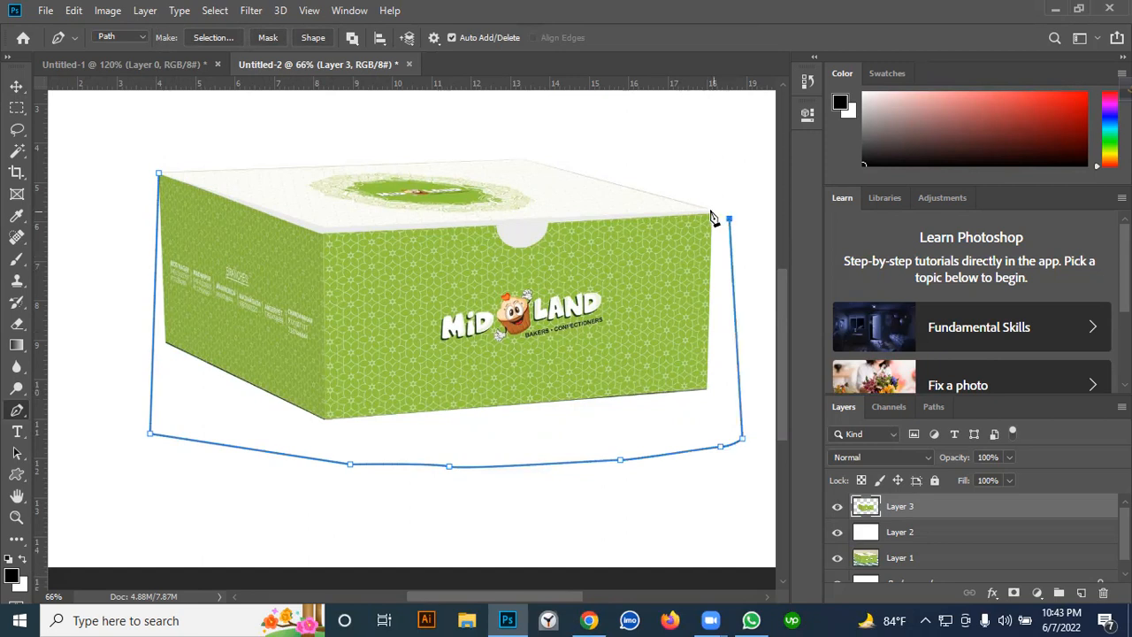
{"action": "scroll", "coordinate": [712, 221], "scroll_direction": "up", "scroll_amount": 1}
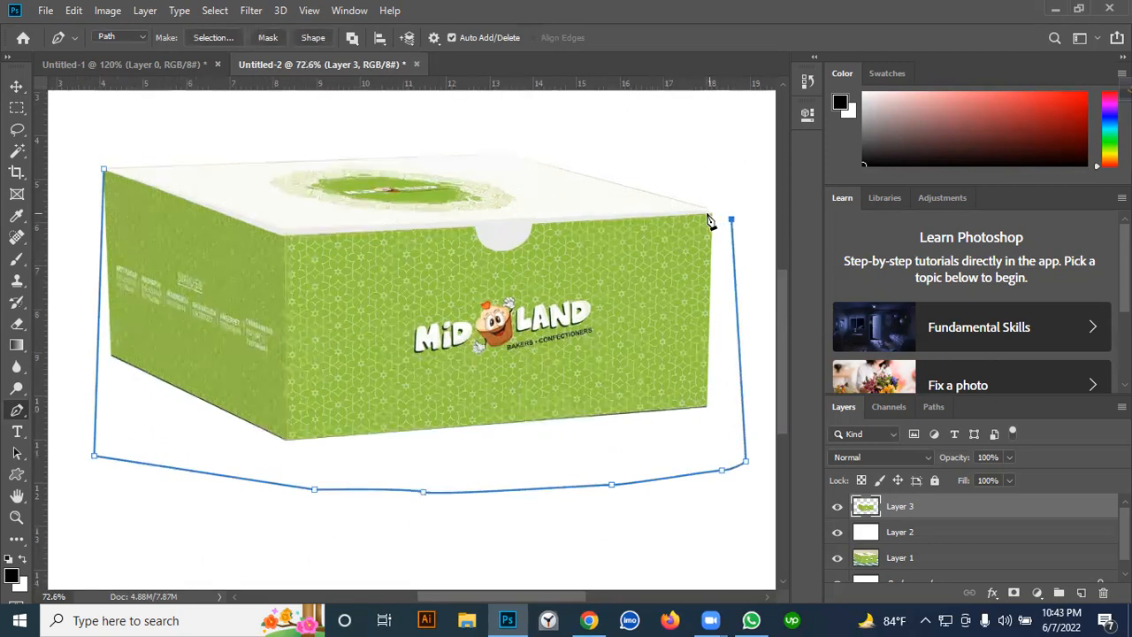
{"action": "left_click", "coordinate": [284, 236]}
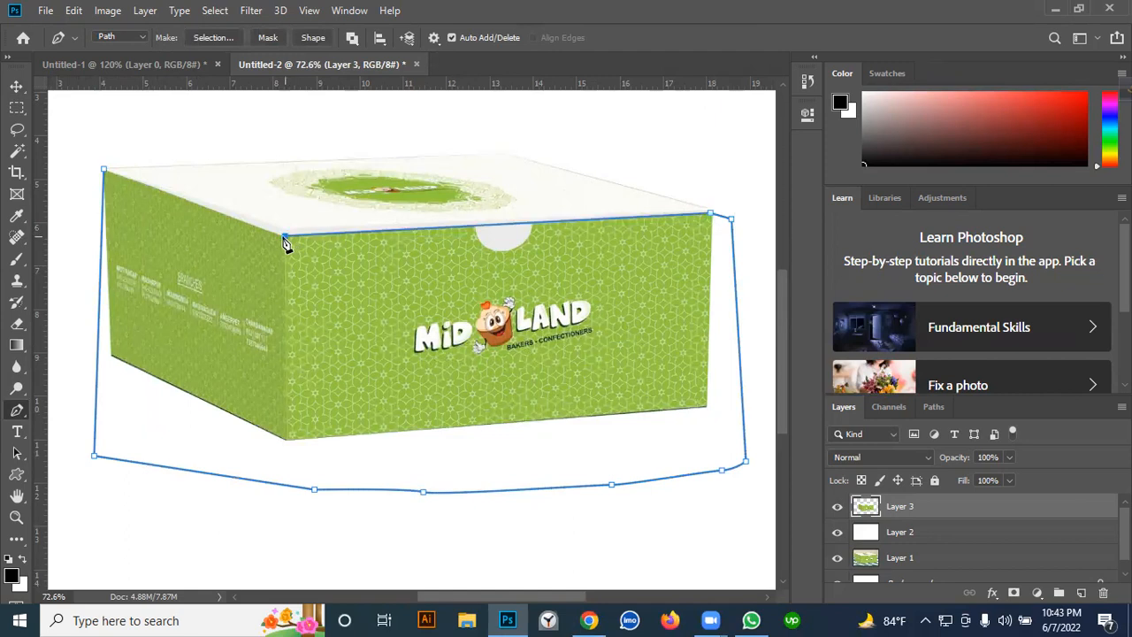
{"action": "left_click", "coordinate": [103, 169]}
{"action": "scroll", "coordinate": [376, 257], "scroll_direction": "down", "scroll_amount": 3}
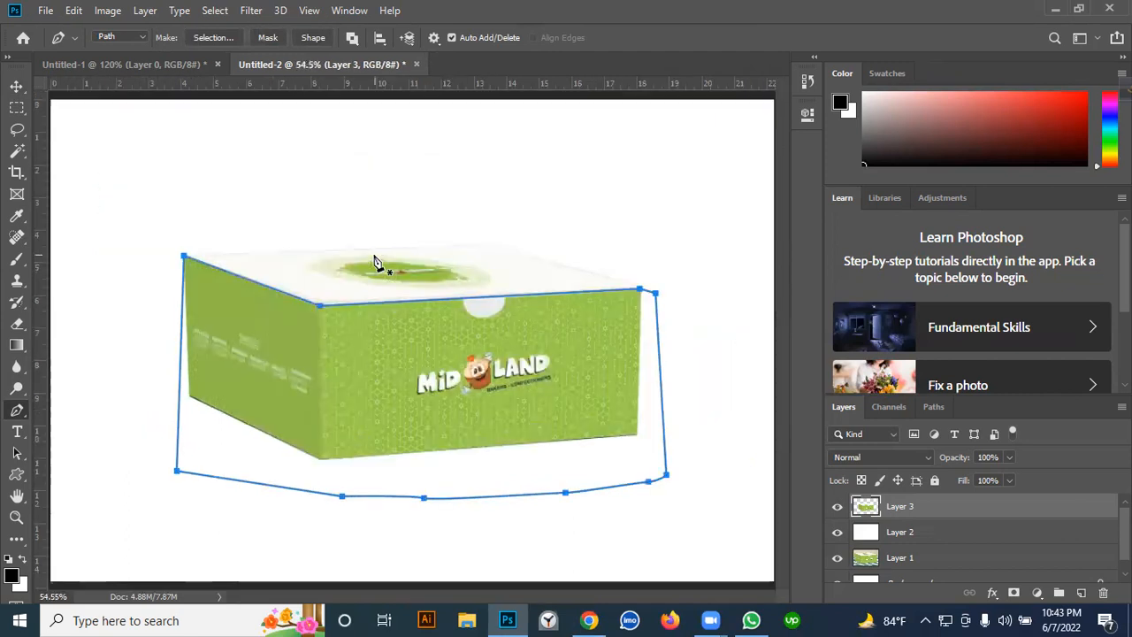
Turn the closed path into a selection and copy the box's green front and side panels to a new layer
{"action": "key", "text": "ctrl+Return"}
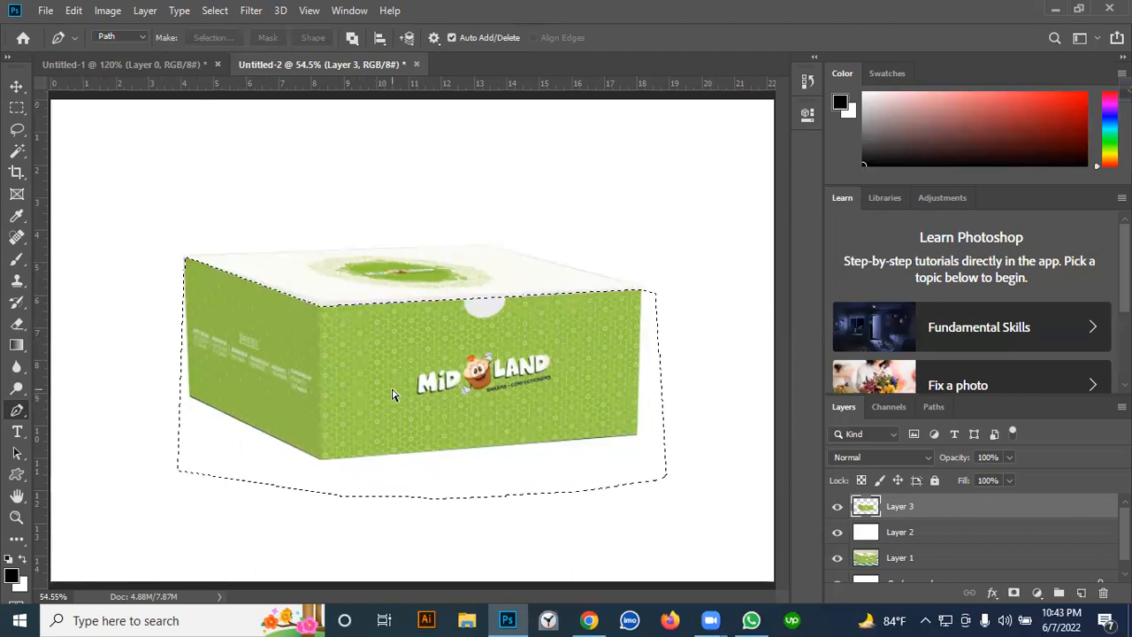
{"action": "key", "text": "ctrl+j"}
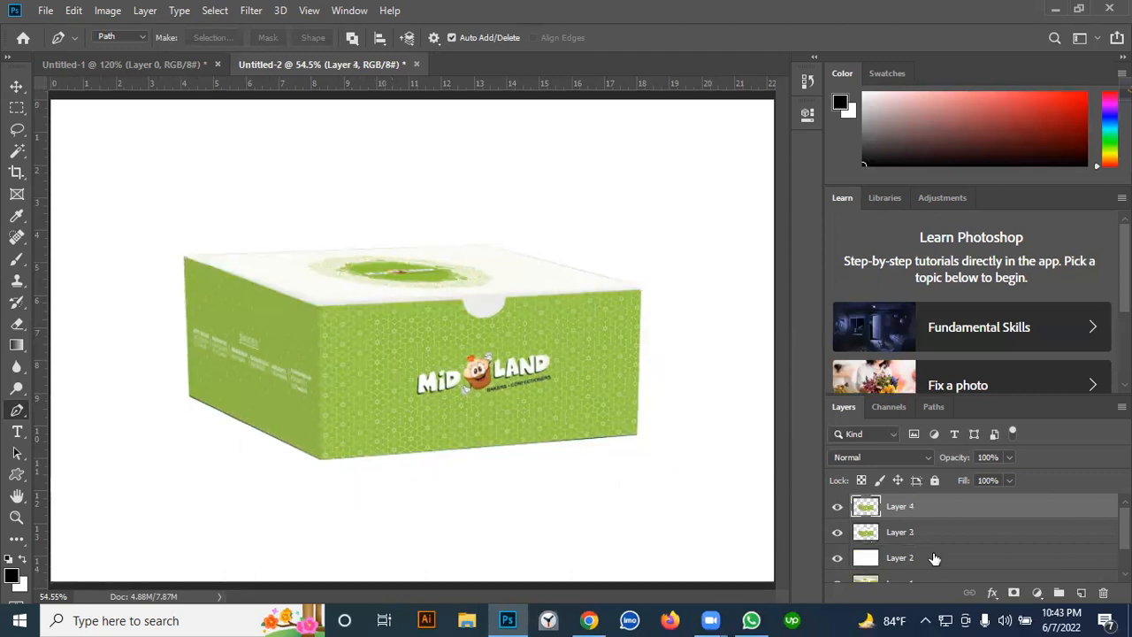
{"action": "left_click", "coordinate": [835, 535]}
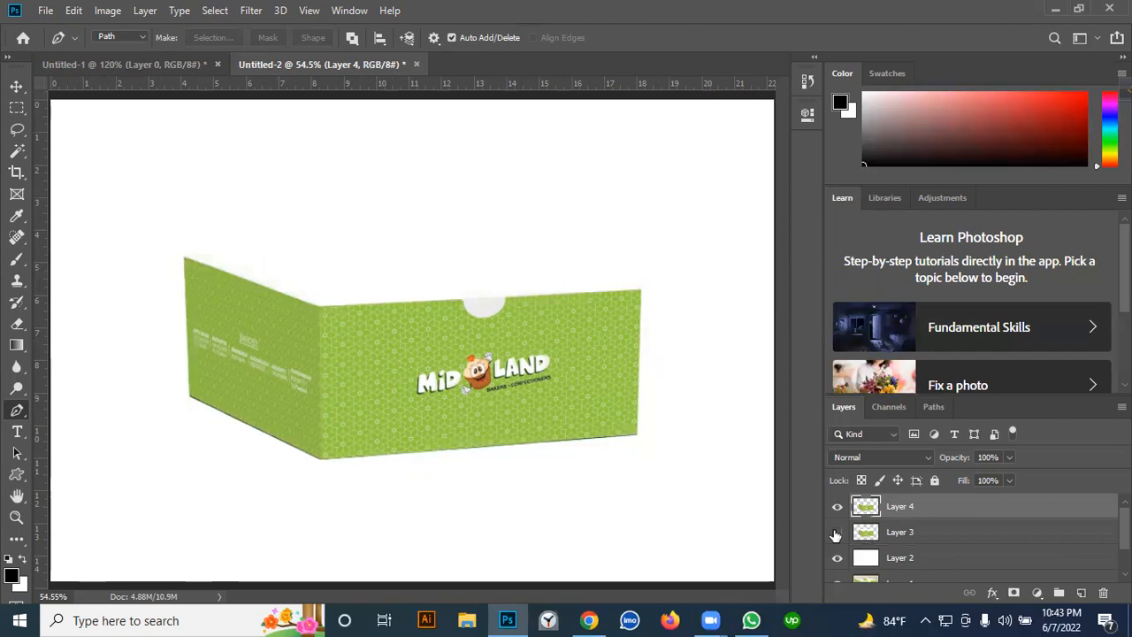
{"action": "left_click", "coordinate": [836, 533]}
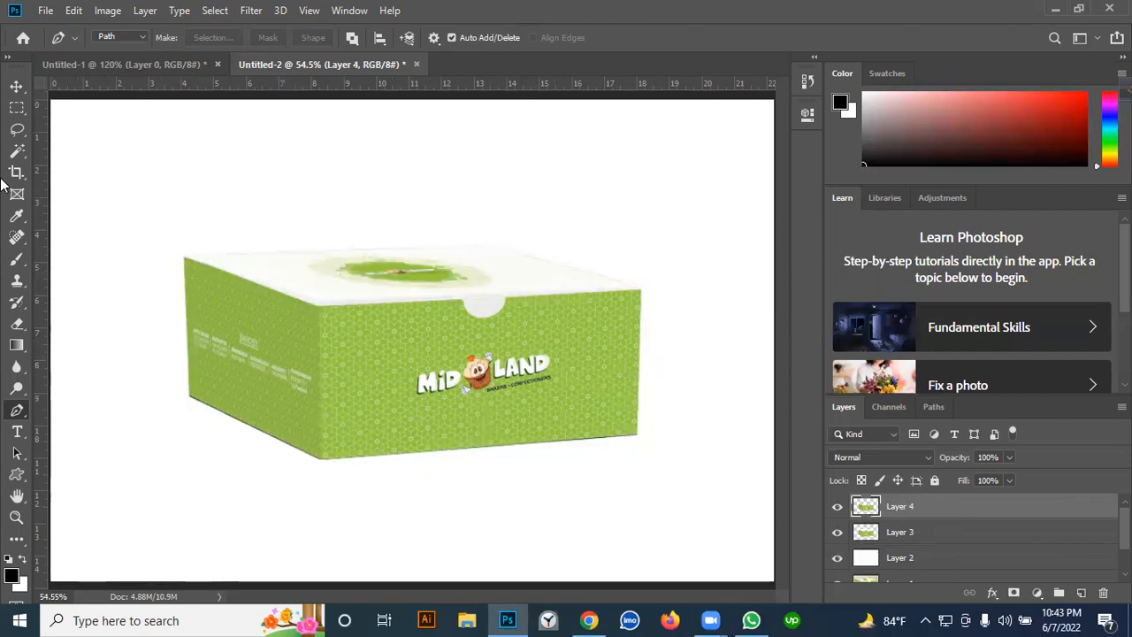
{"action": "left_click", "coordinate": [12, 86]}
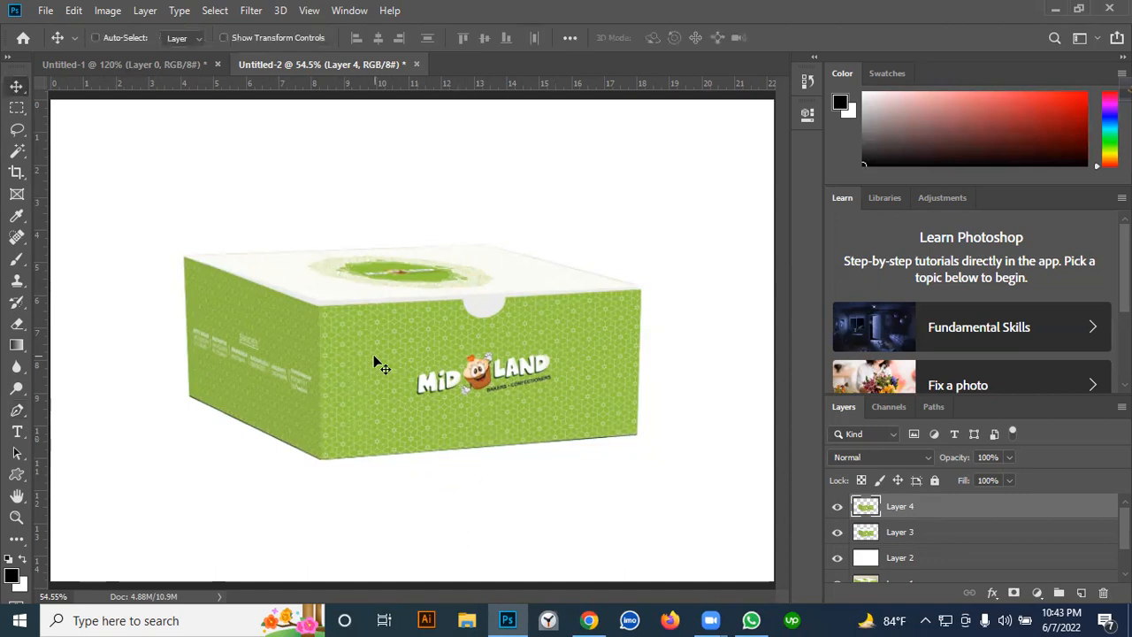
{"action": "key", "text": "ctrl+t"}
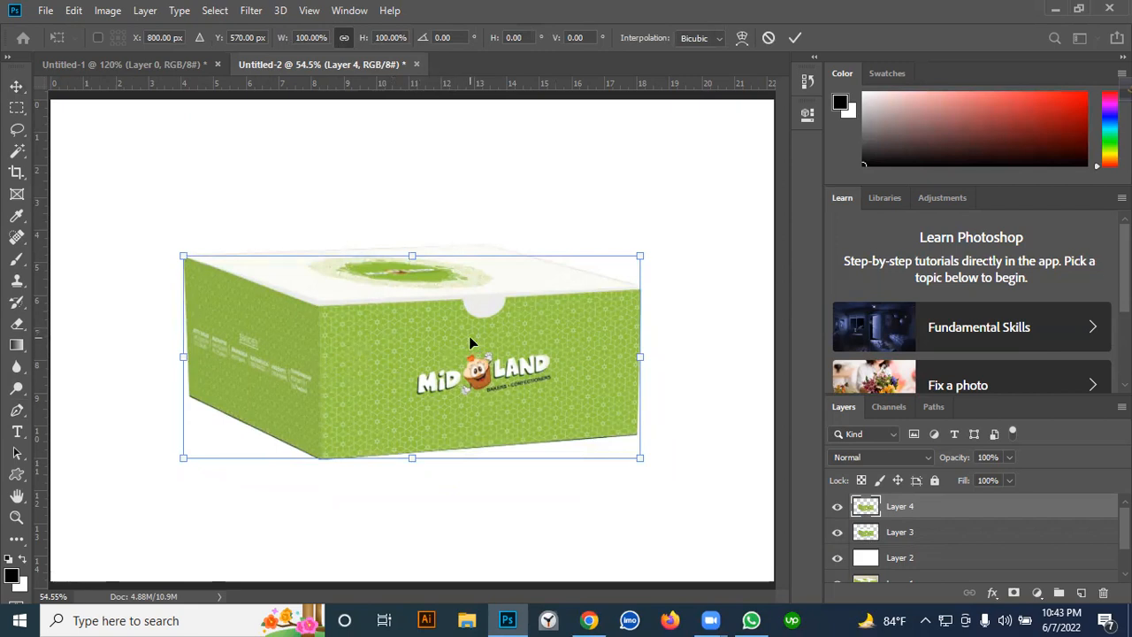
{"action": "right_click", "coordinate": [420, 333]}
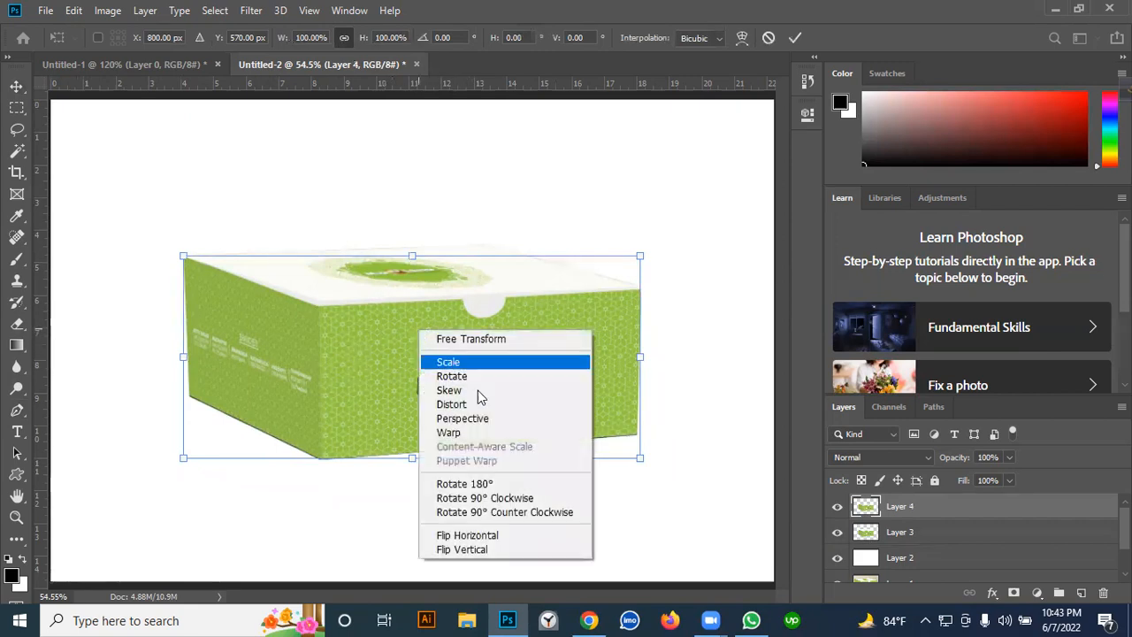
{"action": "left_click", "coordinate": [670, 234]}
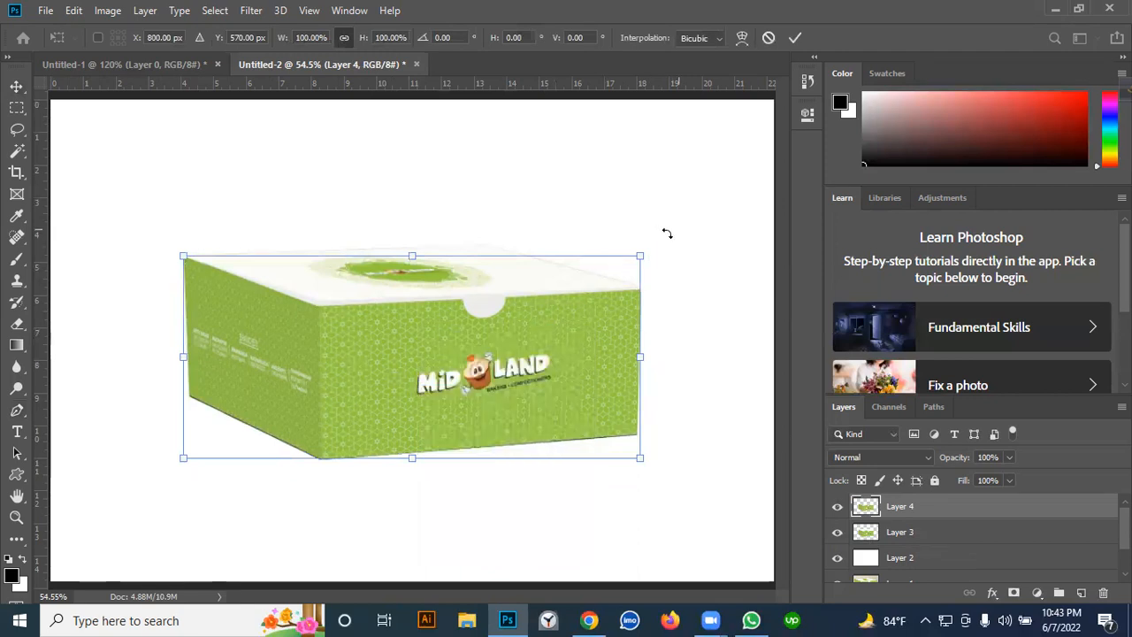
{"action": "right_click", "coordinate": [479, 402]}
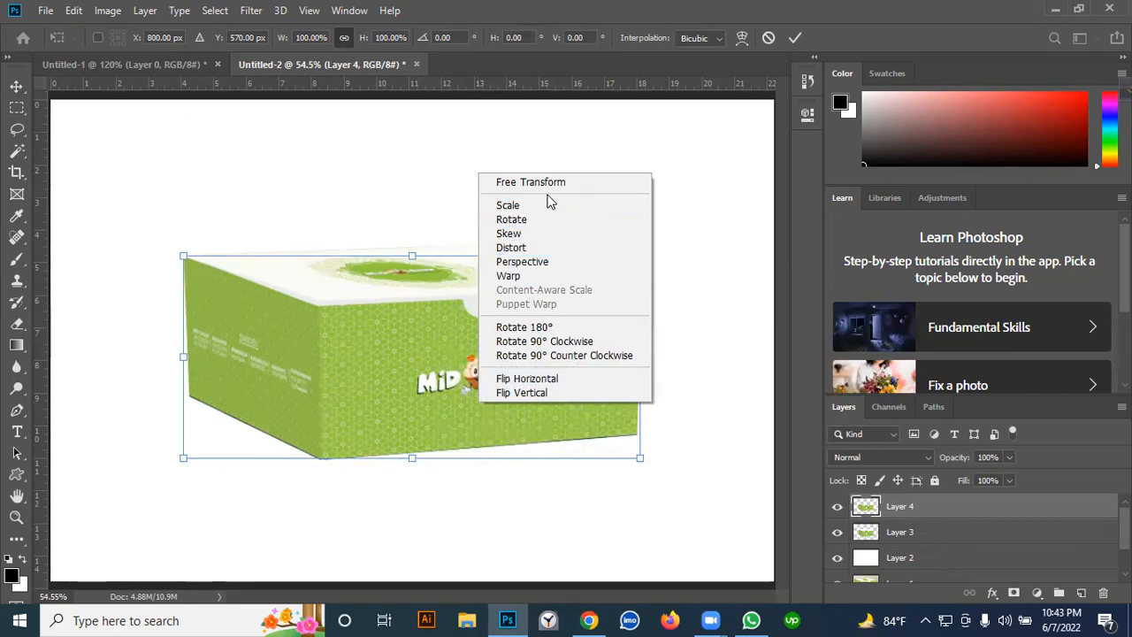
{"action": "left_click", "coordinate": [433, 195]}
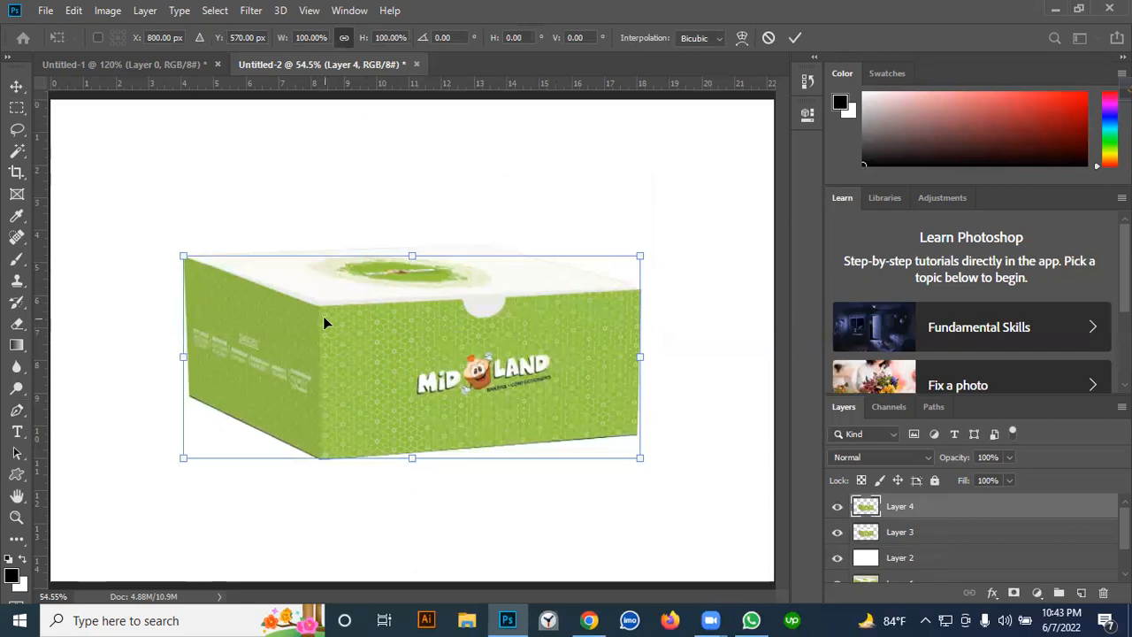
{"action": "key", "text": "Return"}
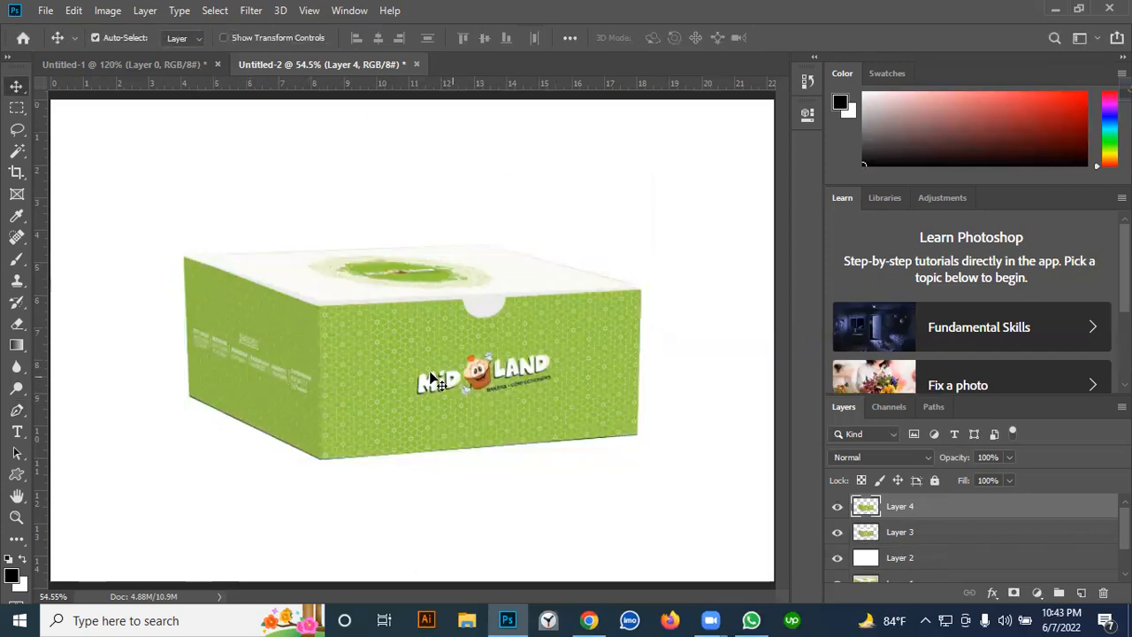
Hide Layer 3 and outline the box's front panel with the Polygonal Lasso, following the vertical corner edge between the two panels
{"action": "right_click", "coordinate": [14, 132]}
{"action": "left_click", "coordinate": [61, 140]}
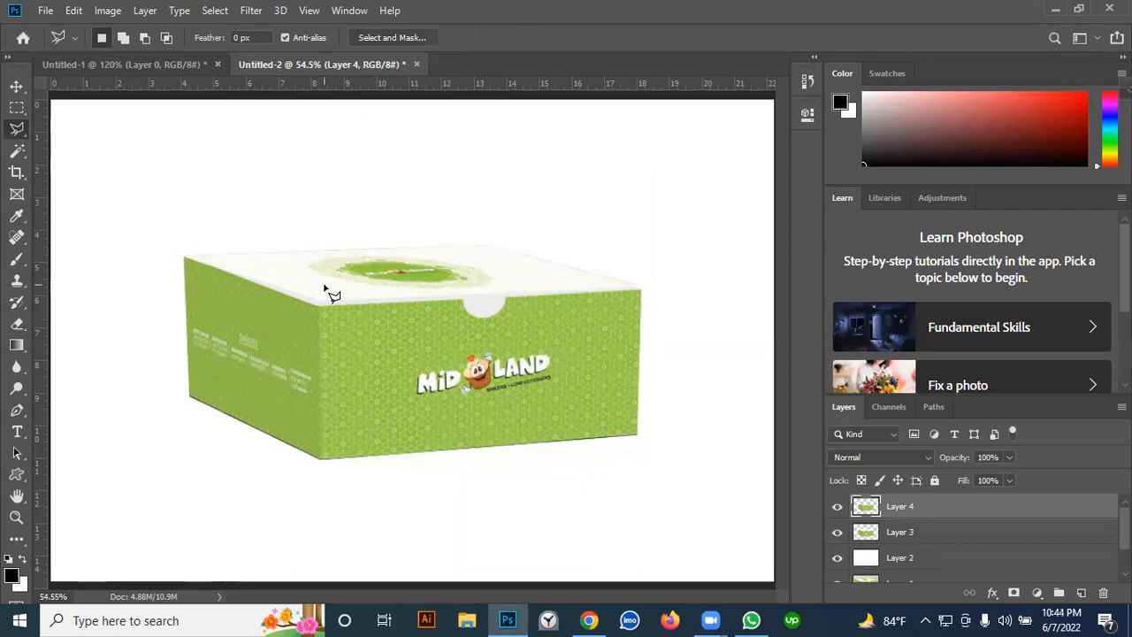
{"action": "left_click", "coordinate": [836, 534]}
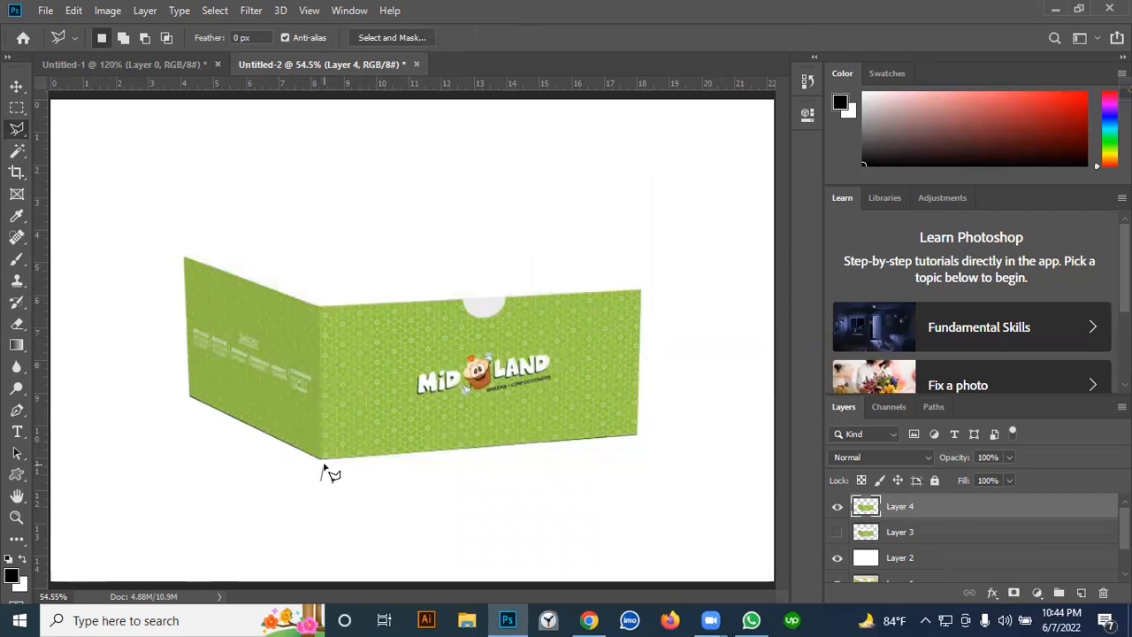
{"action": "left_click", "coordinate": [320, 306]}
{"action": "left_click", "coordinate": [433, 220]}
{"action": "left_click", "coordinate": [629, 229]}
{"action": "left_click", "coordinate": [681, 273]}
{"action": "left_click", "coordinate": [700, 384]}
{"action": "left_click", "coordinate": [675, 454]}
{"action": "left_click", "coordinate": [588, 478]}
{"action": "left_click", "coordinate": [468, 495]}
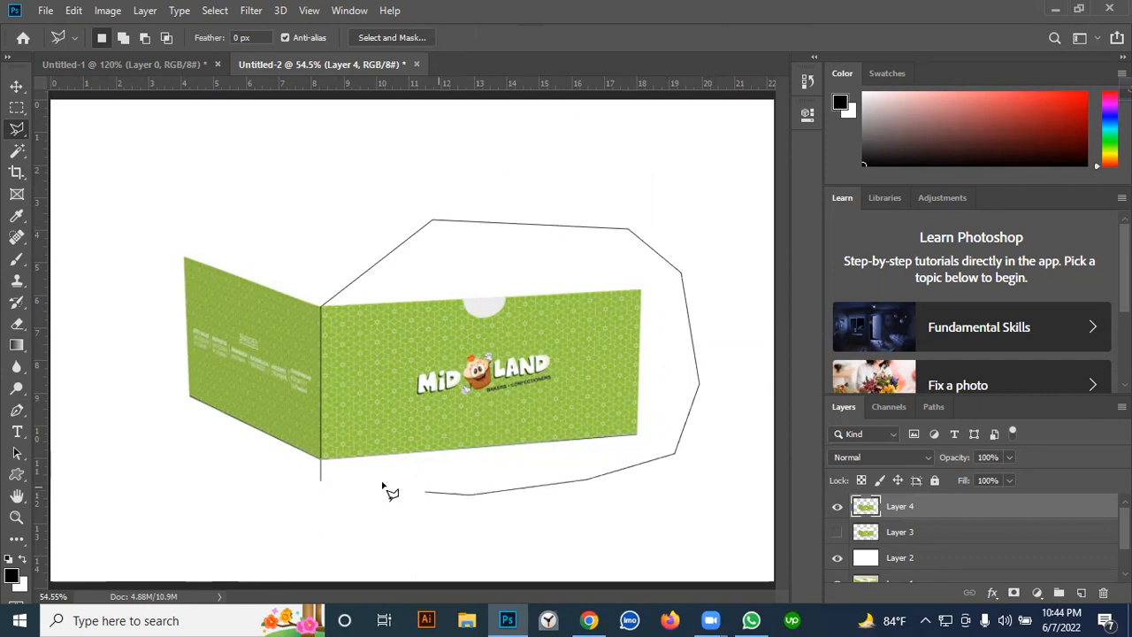
{"action": "left_click", "coordinate": [321, 484]}
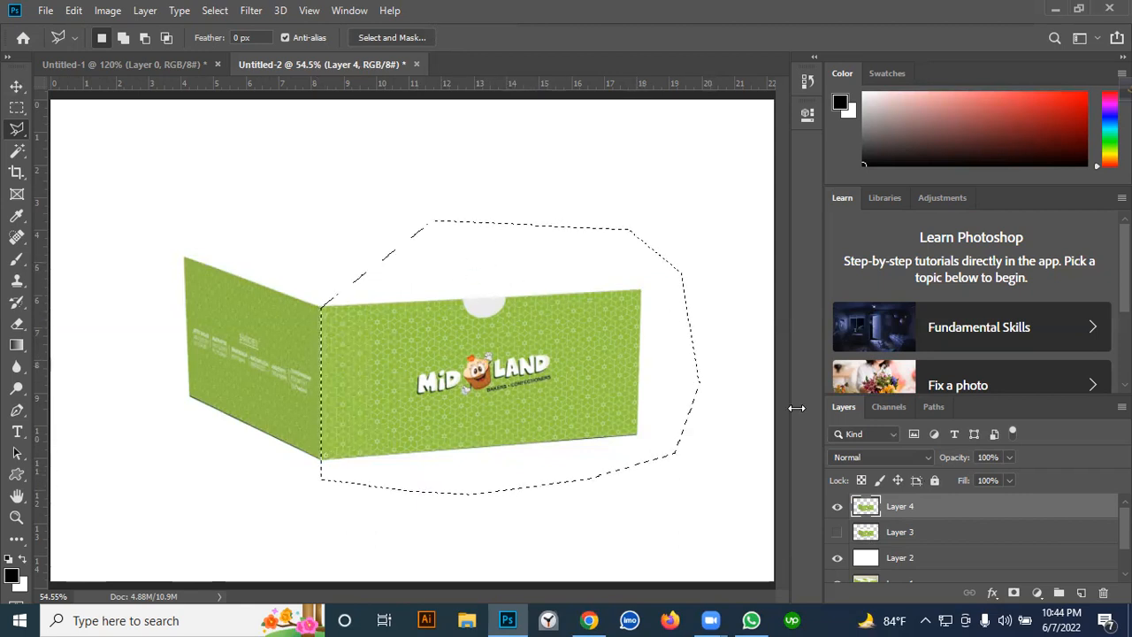
Cut the selected front panel onto its own layer and show Layer 3 again
{"action": "right_click", "coordinate": [545, 331]}
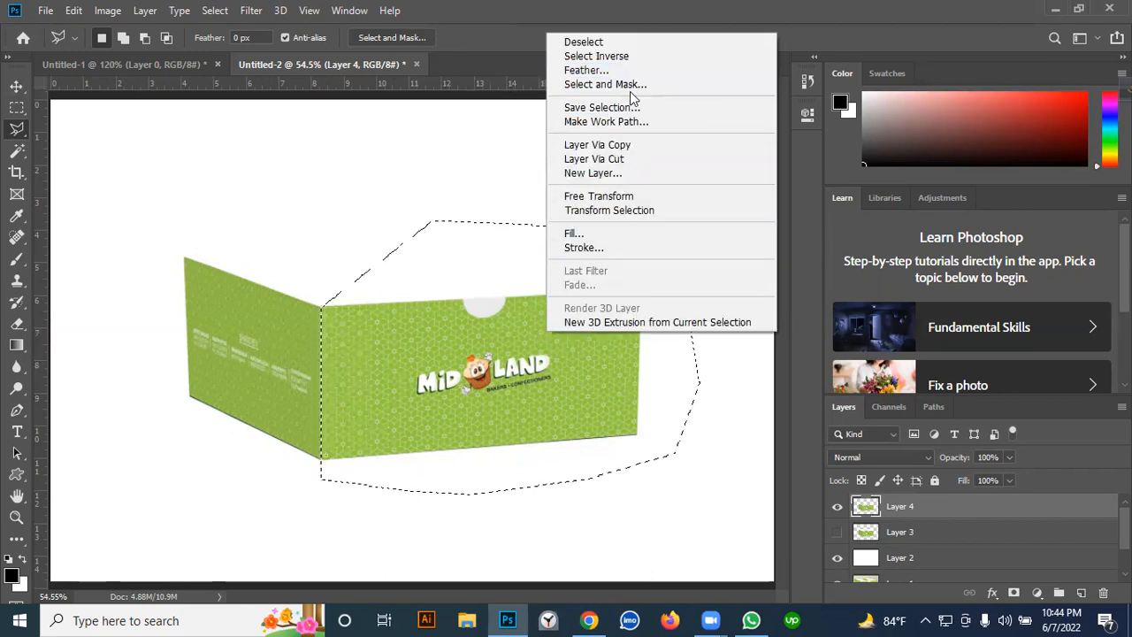
{"action": "left_click", "coordinate": [604, 161]}
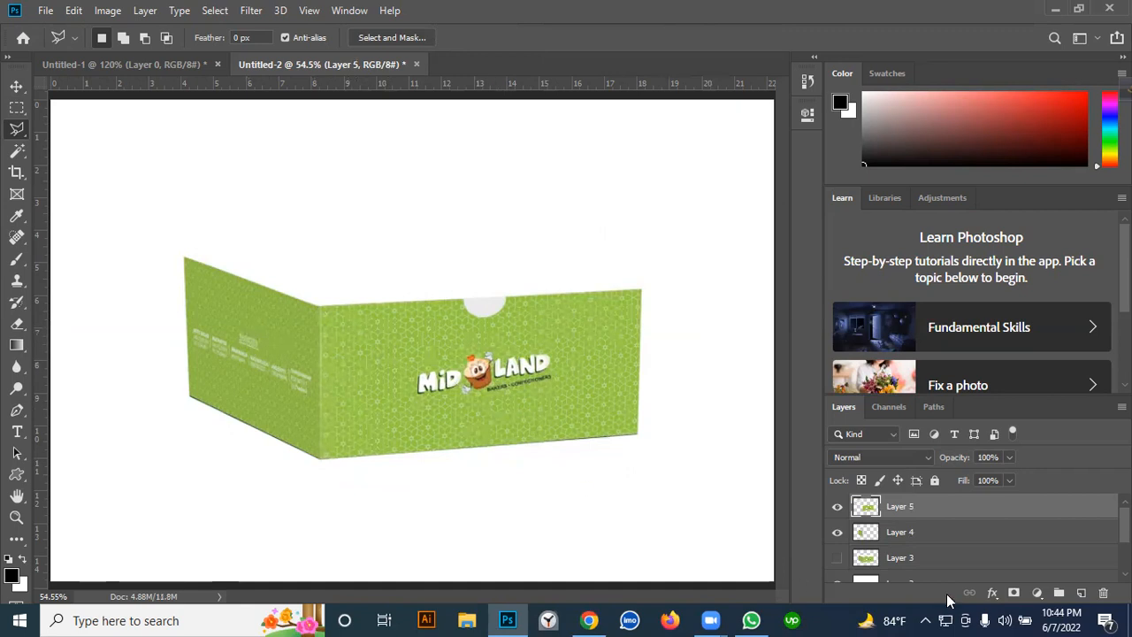
{"action": "left_click", "coordinate": [836, 560]}
{"action": "left_click", "coordinate": [836, 560]}
{"action": "left_click", "coordinate": [836, 533]}
{"action": "left_click", "coordinate": [836, 533]}
{"action": "left_click", "coordinate": [837, 507]}
{"action": "left_click", "coordinate": [836, 507]}
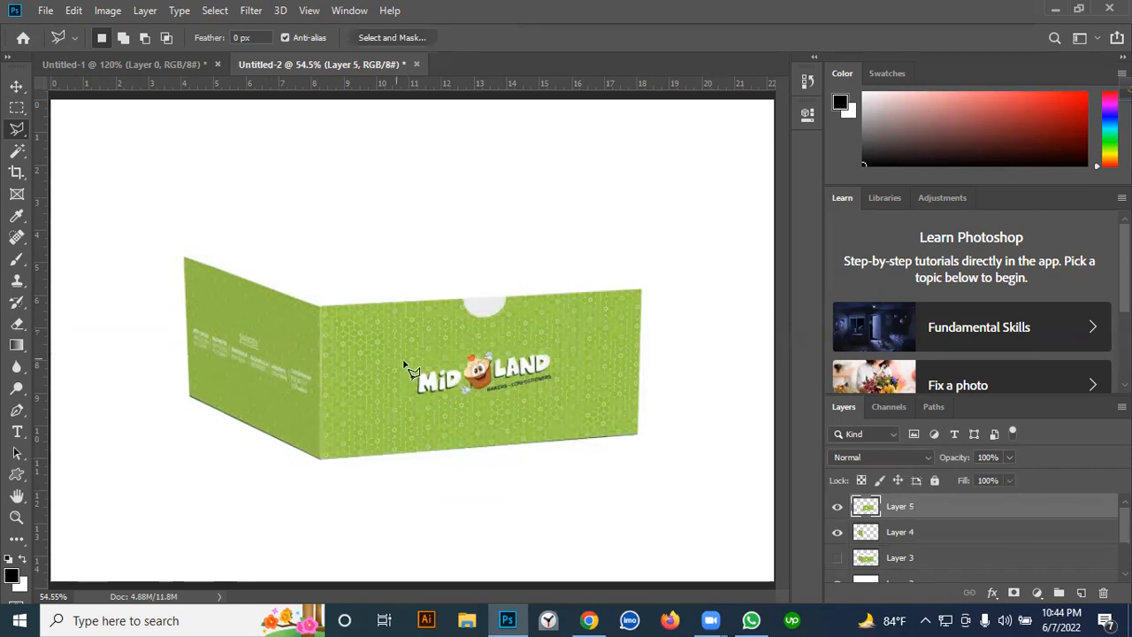
{"action": "left_click", "coordinate": [837, 559]}
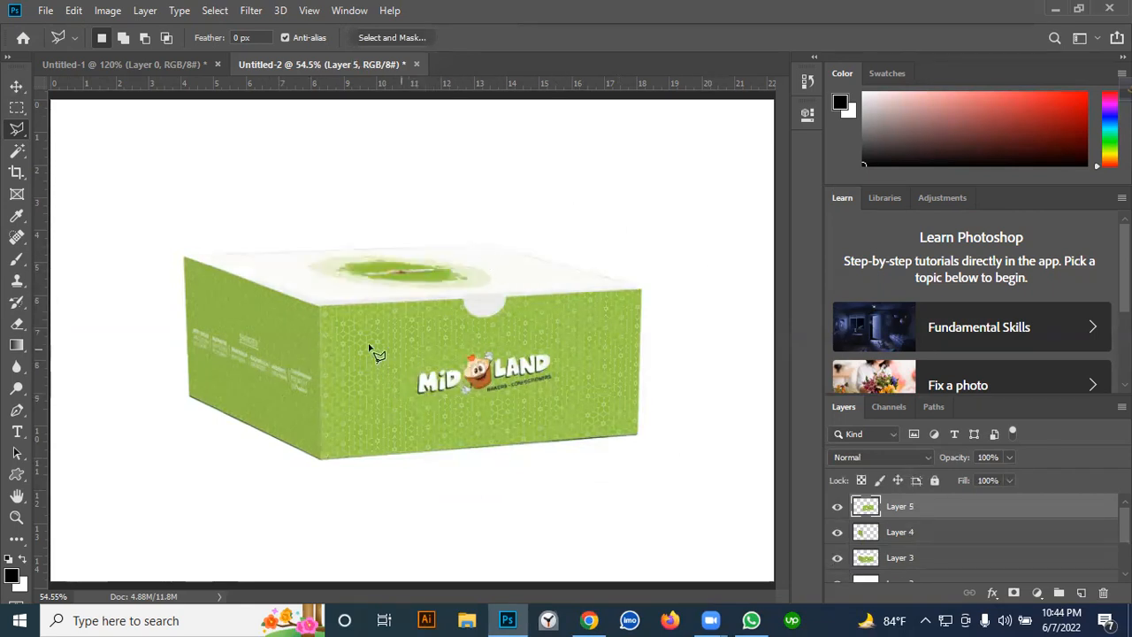
{"action": "left_click", "coordinate": [15, 85]}
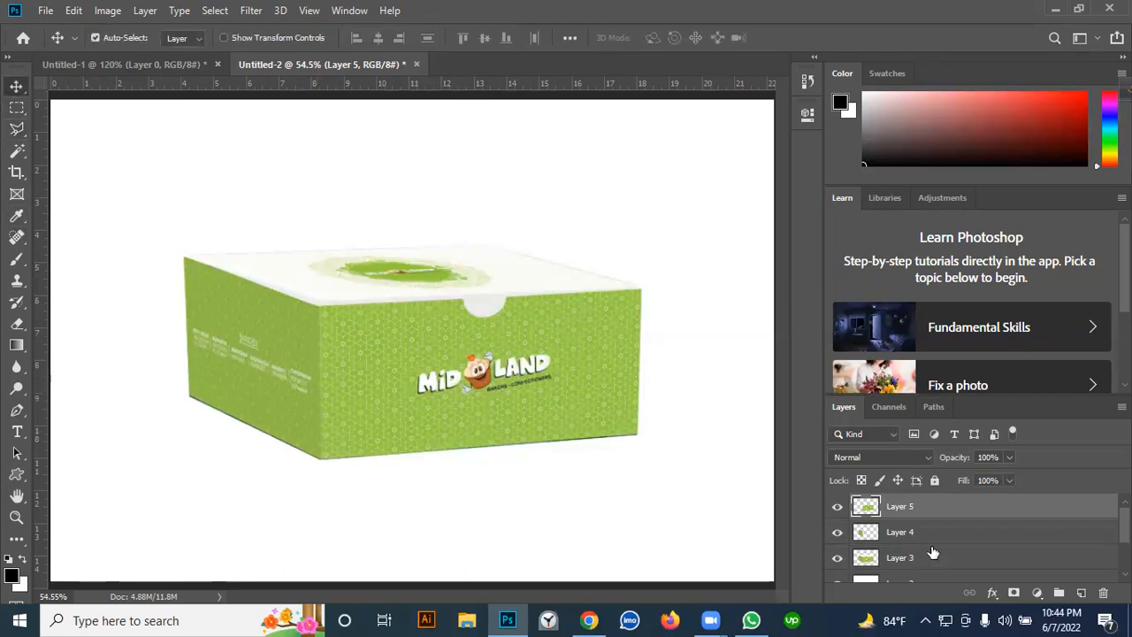
{"action": "left_click", "coordinate": [835, 511]}
{"action": "left_click", "coordinate": [836, 509]}
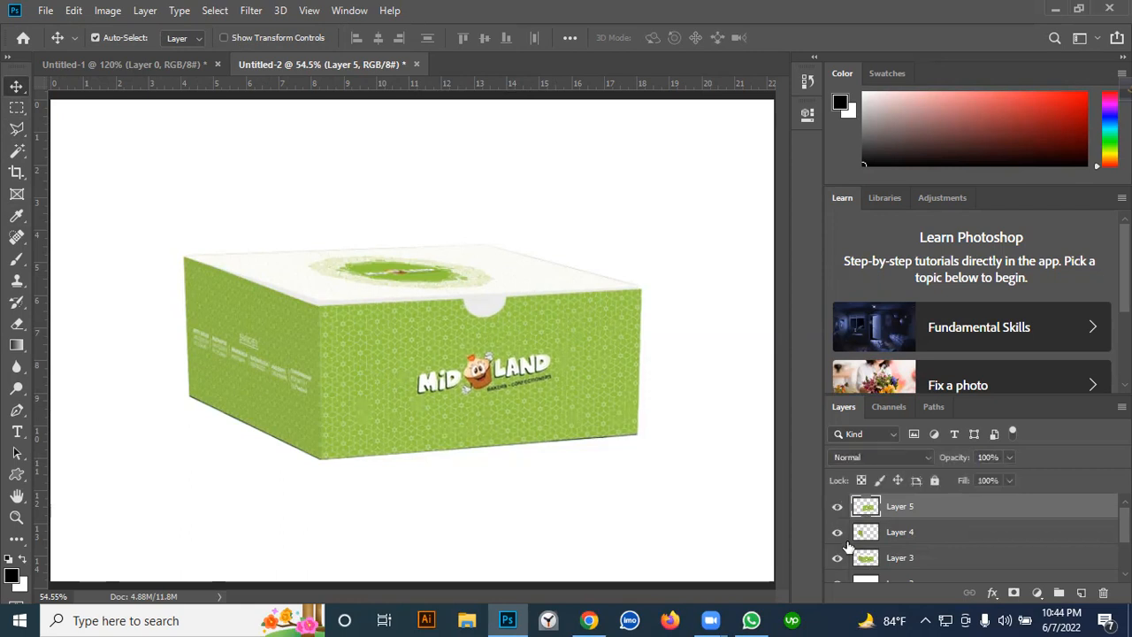
Rename the front panel's layer as r and the side panel's layer as l
{"action": "double_click", "coordinate": [898, 508]}
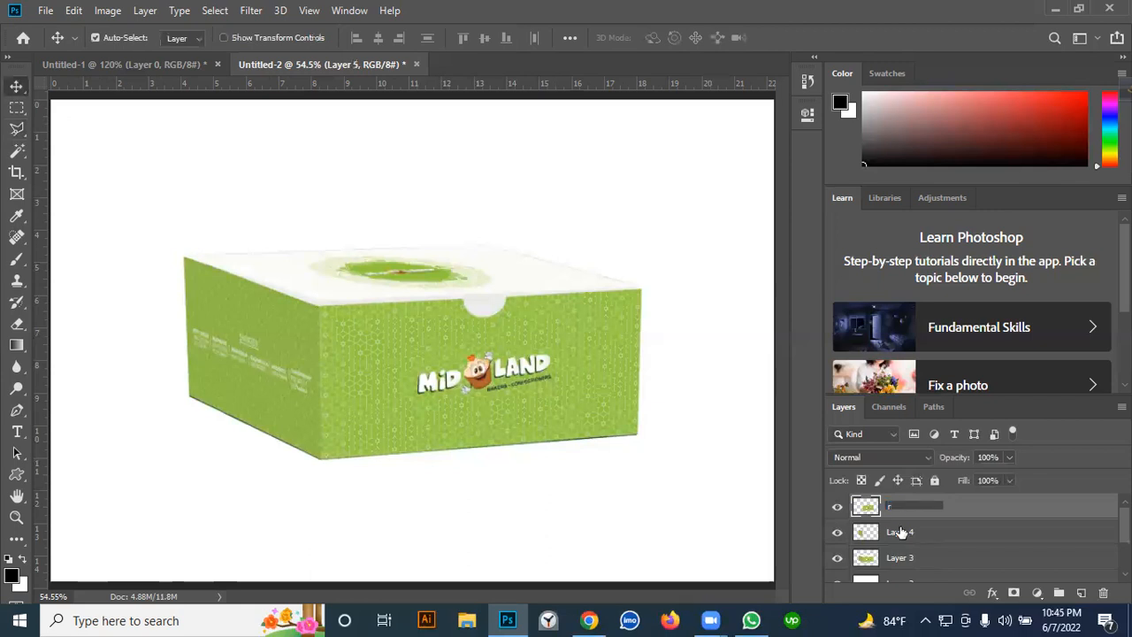
{"action": "double_click", "coordinate": [900, 532]}
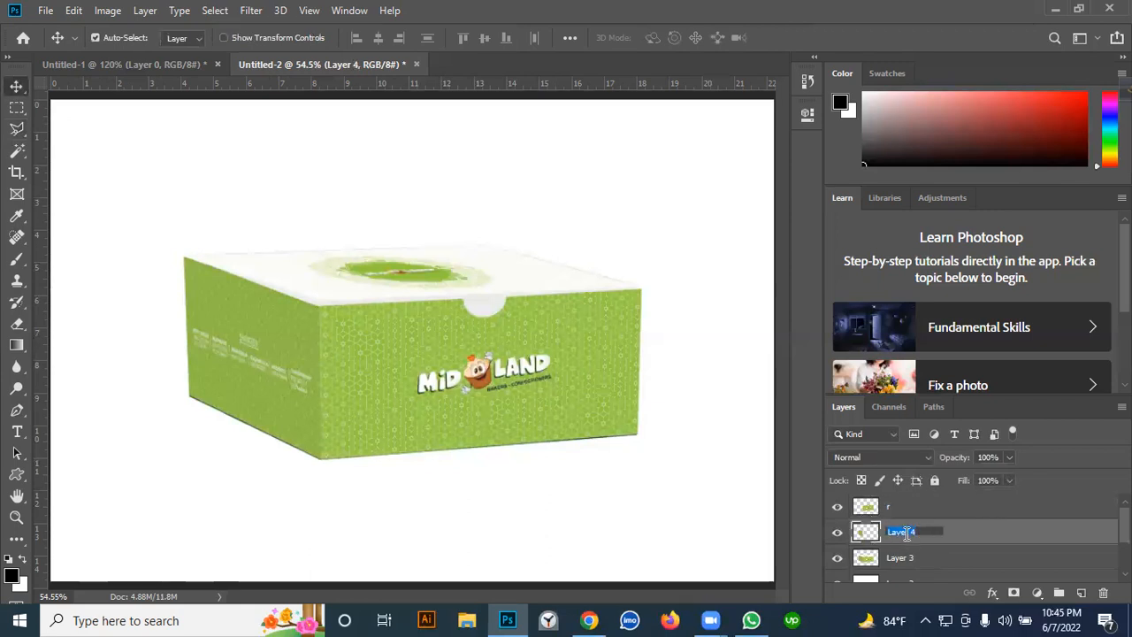
{"action": "type", "text": "l"}
{"action": "key", "text": "Return"}
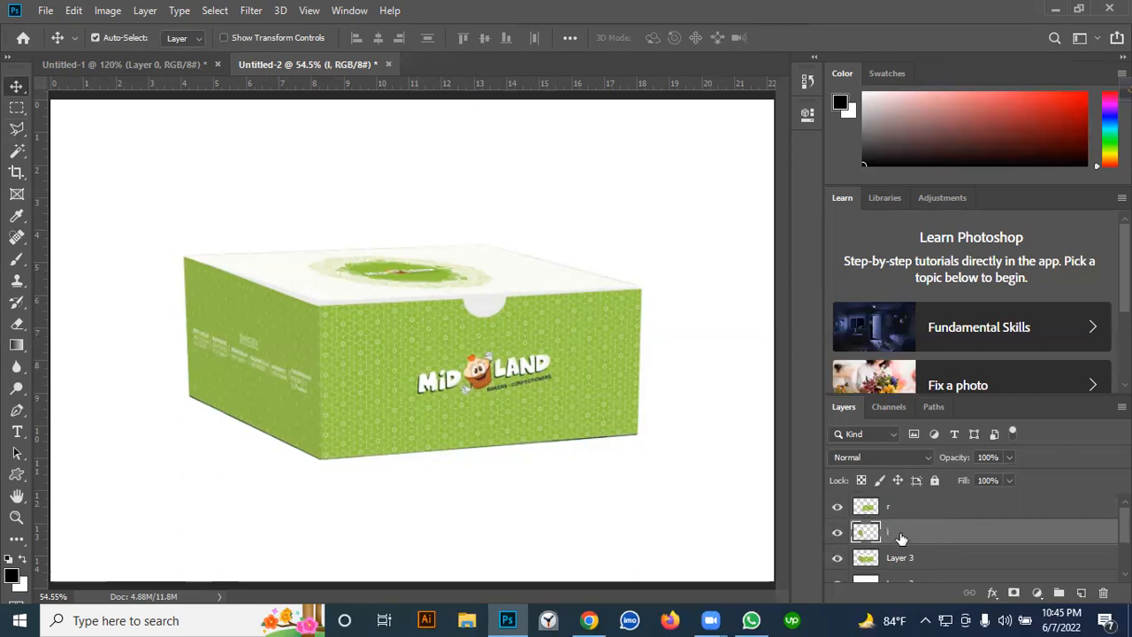
{"action": "left_click", "coordinate": [897, 510]}
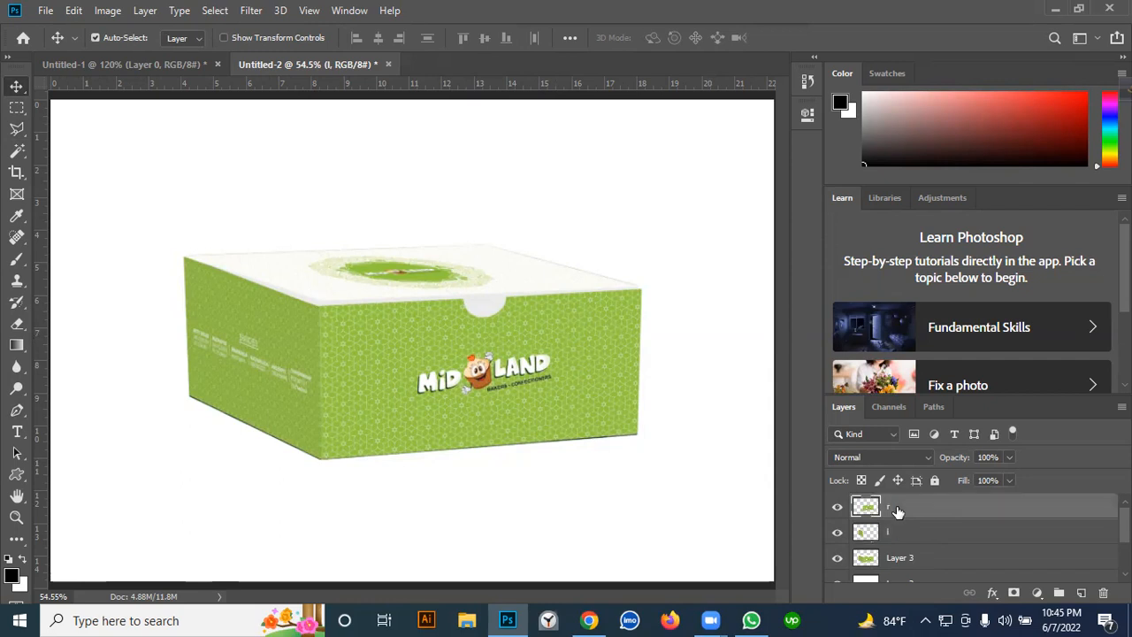
{"action": "key", "text": "h"}
{"action": "double_click", "coordinate": [890, 508]}
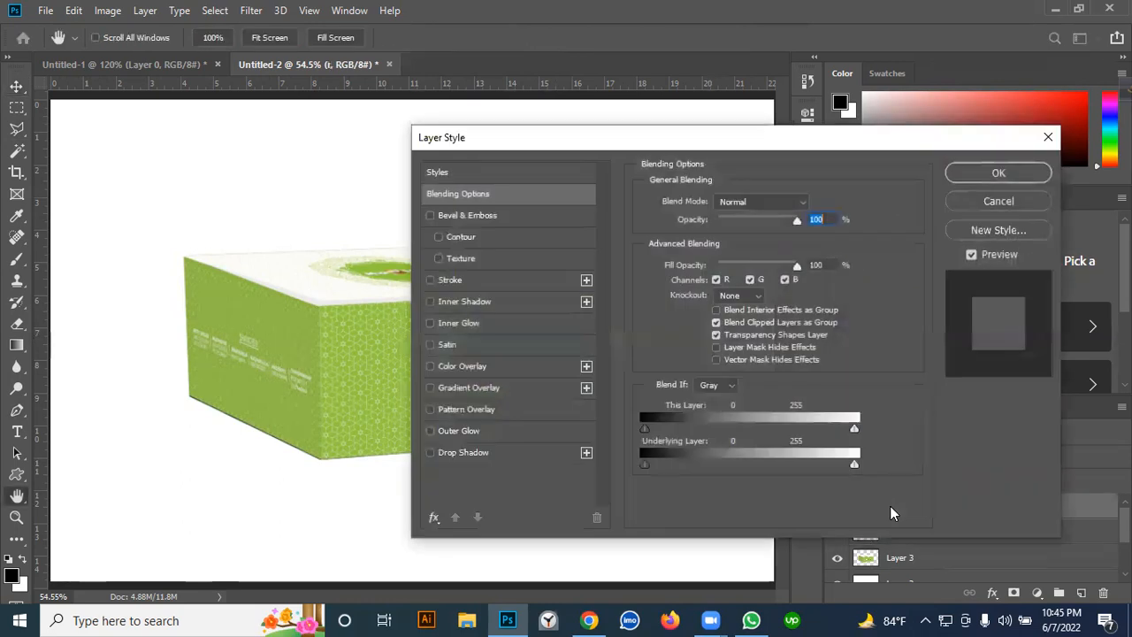
{"action": "left_click", "coordinate": [987, 201]}
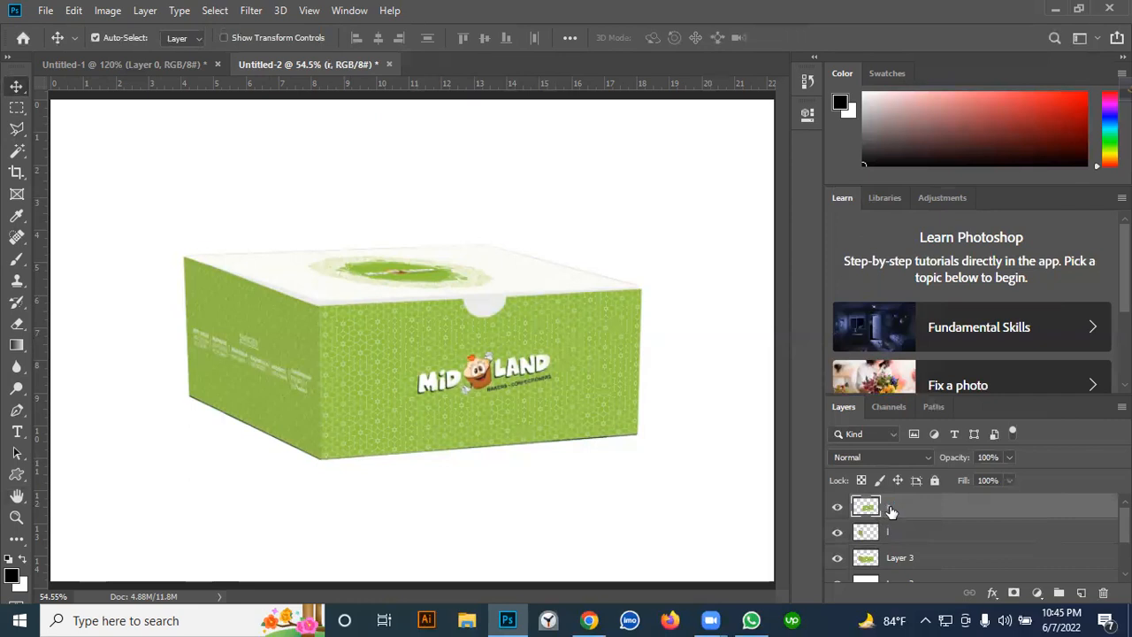
Rename the front panel's layer as R and the side panel's layer as L, in capitals
{"action": "double_click", "coordinate": [891, 508]}
{"action": "double_click", "coordinate": [891, 532]}
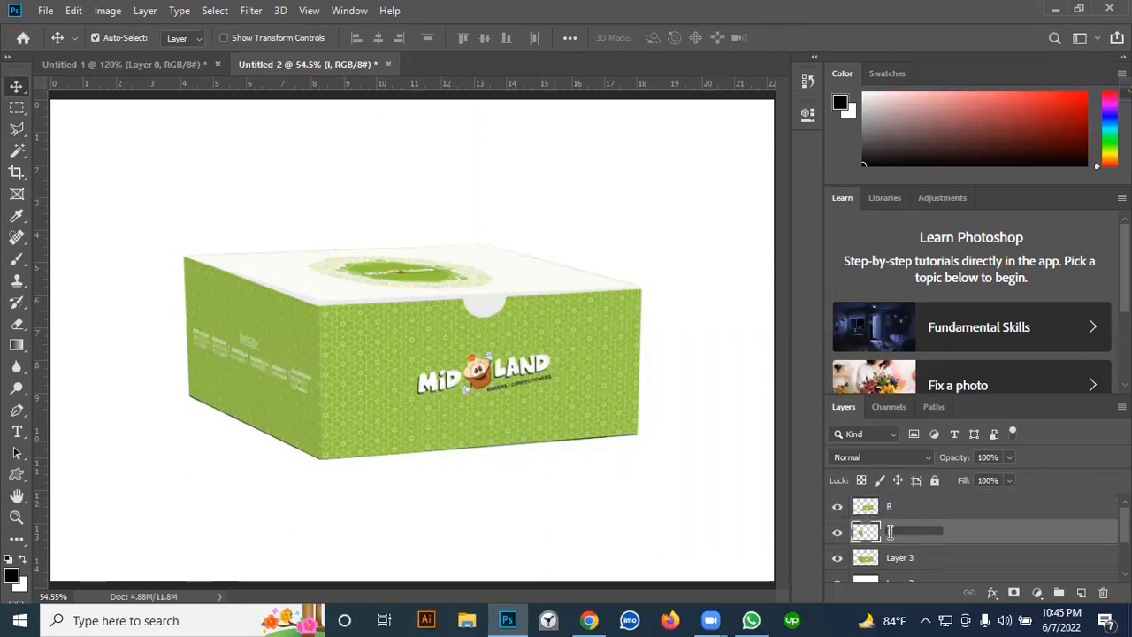
{"action": "type", "text": "L"}
{"action": "key", "text": "Return"}
Rotate the front panel layer R by 180° with Free Transform and move it below the box's front panel
{"action": "left_click", "coordinate": [908, 505]}
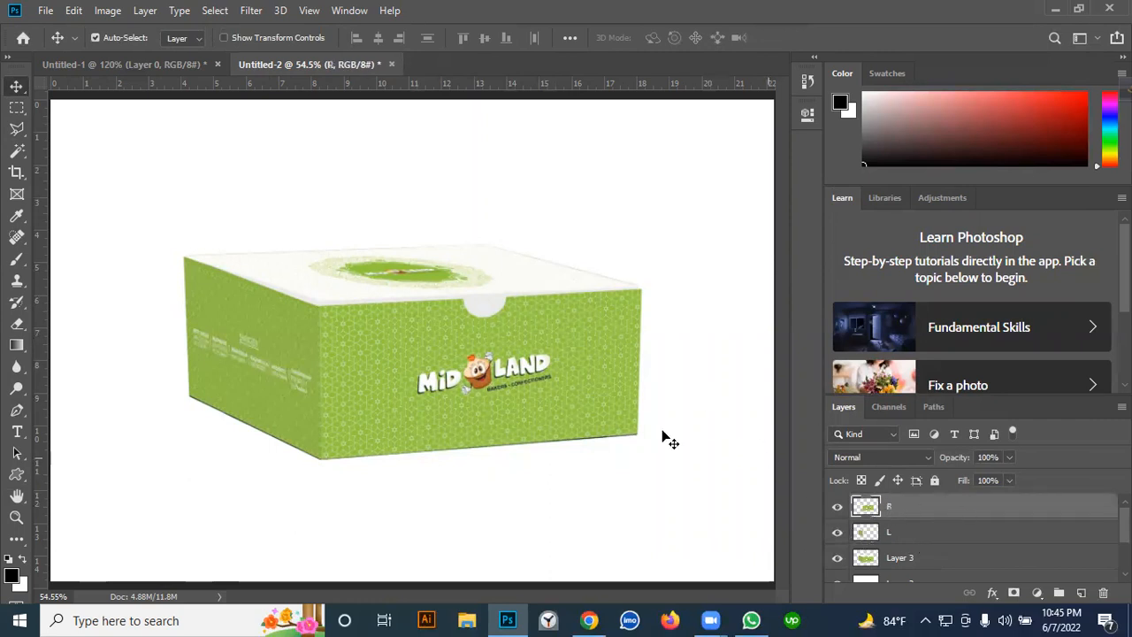
{"action": "key", "text": "ctrl+t"}
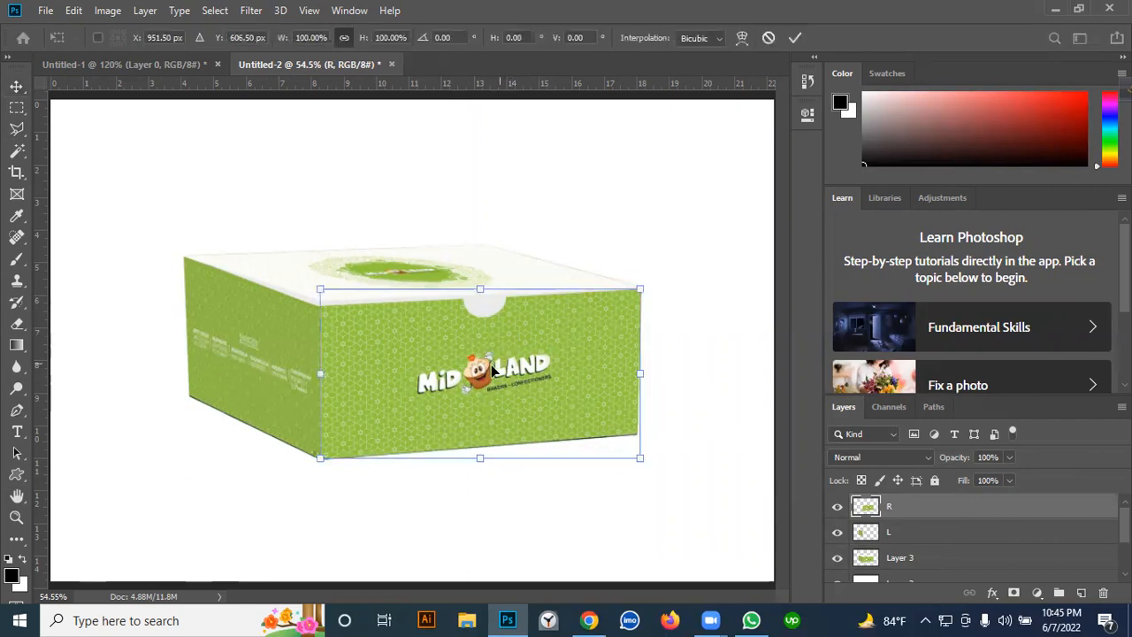
{"action": "right_click", "coordinate": [519, 326]}
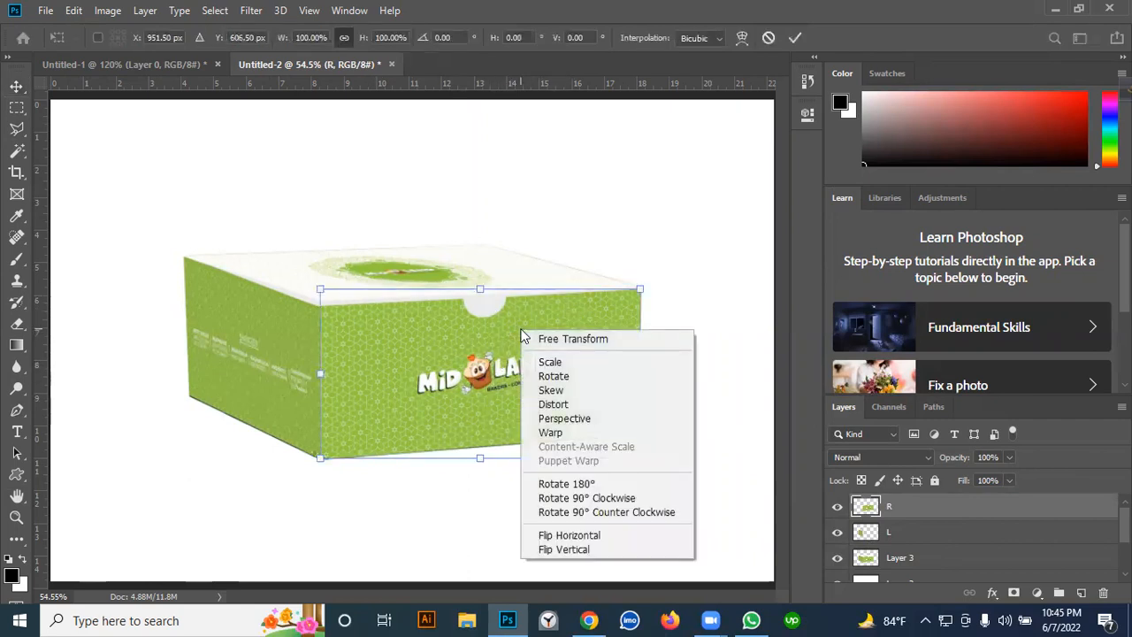
{"action": "left_click", "coordinate": [577, 485]}
{"action": "left_click_drag", "start_coordinate": [503, 360], "coordinate": [476, 488]}
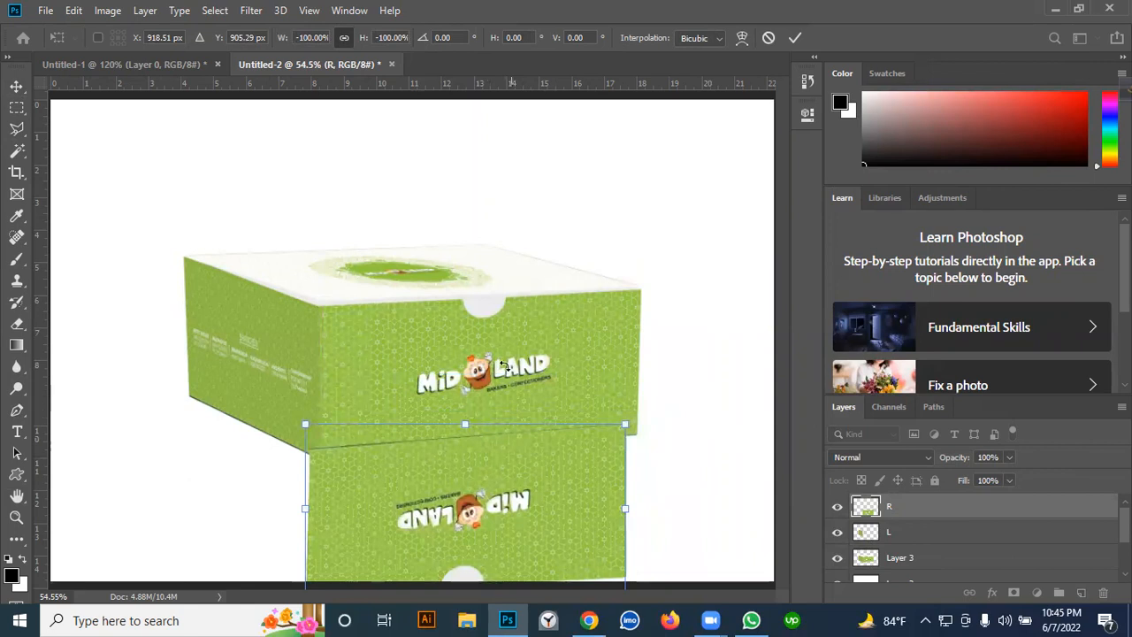
{"action": "left_click_drag", "start_coordinate": [509, 407], "coordinate": [501, 348]}
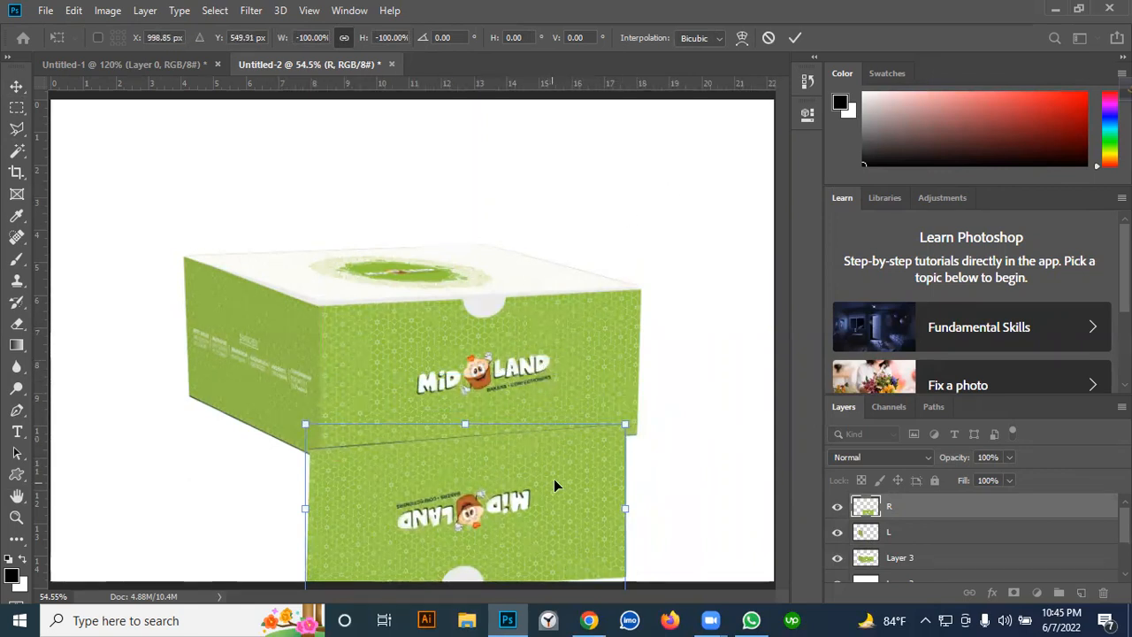
{"action": "left_click_drag", "start_coordinate": [576, 471], "coordinate": [594, 498]}
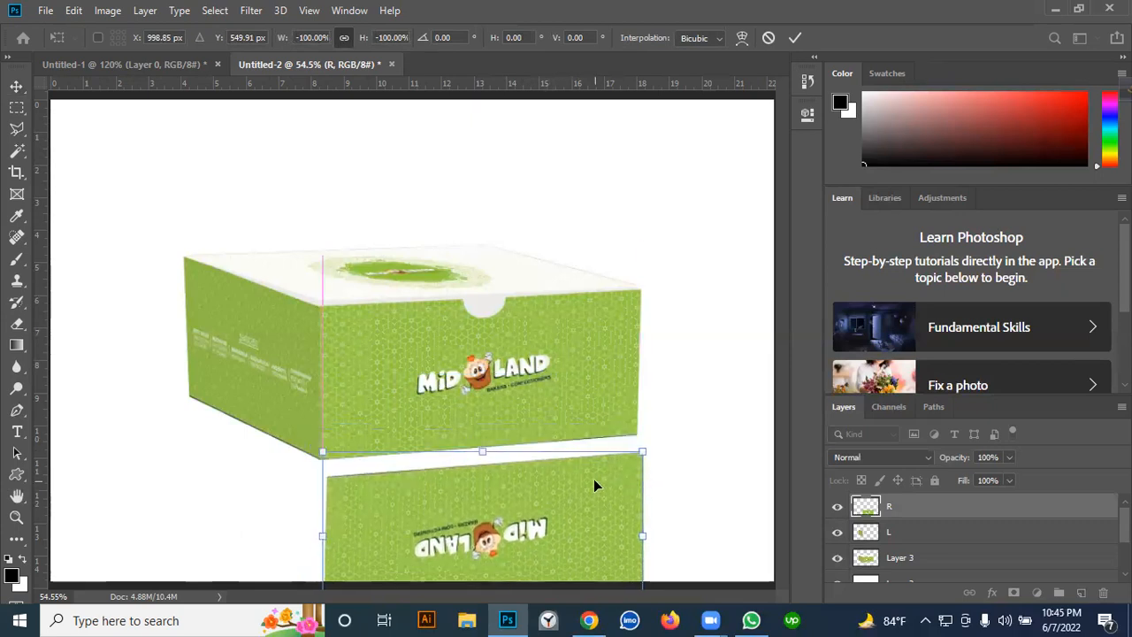
Flip the rotated R layer horizontally, line it up below the box's front panel, and commit the transform
{"action": "key", "text": "ctrl+plus"}
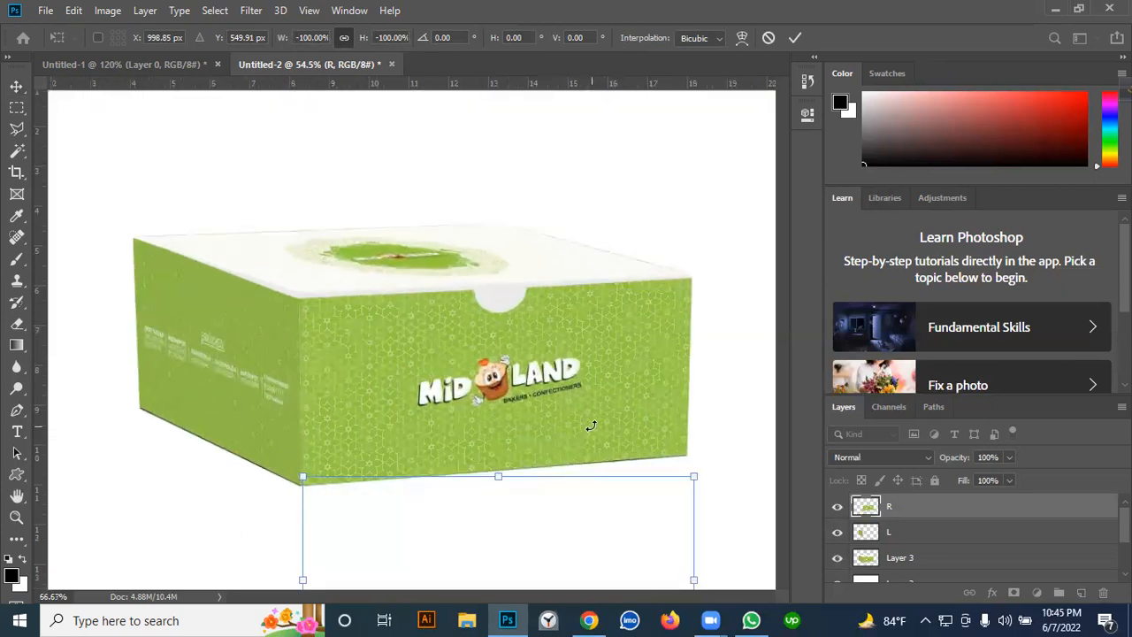
{"action": "left_click_drag", "start_coordinate": [492, 379], "coordinate": [490, 212]}
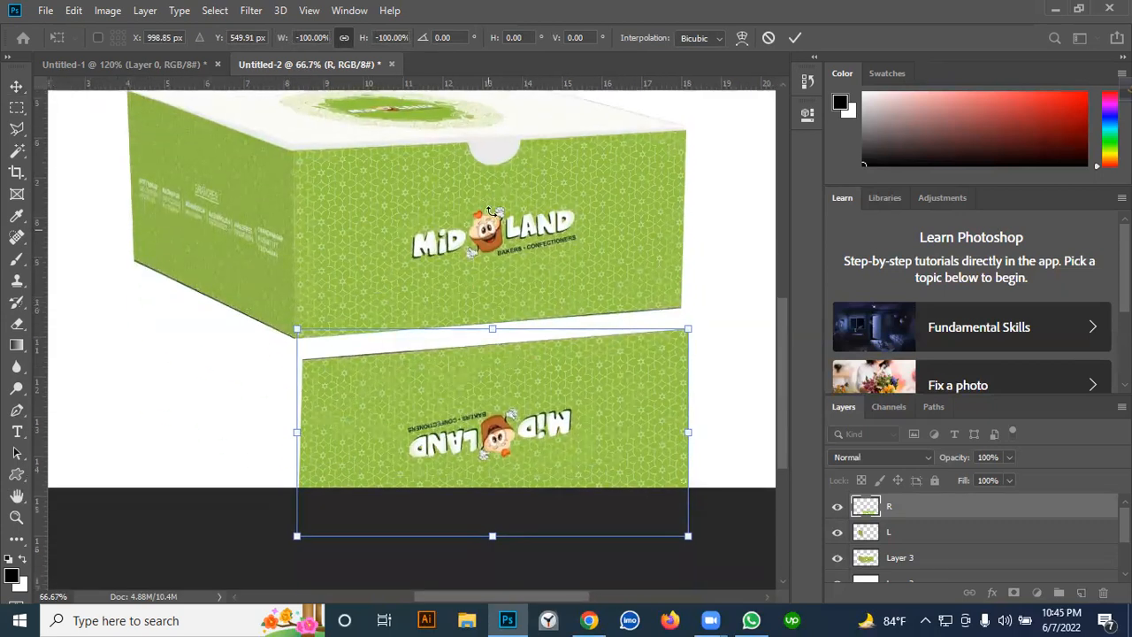
{"action": "mouse_move", "coordinate": [482, 384]}
{"action": "left_mouse_down"}
{"action": "mouse_move", "coordinate": [470, 392]}
{"action": "mouse_move", "coordinate": [488, 368]}
{"action": "mouse_move", "coordinate": [475, 378]}
{"action": "left_mouse_up"}
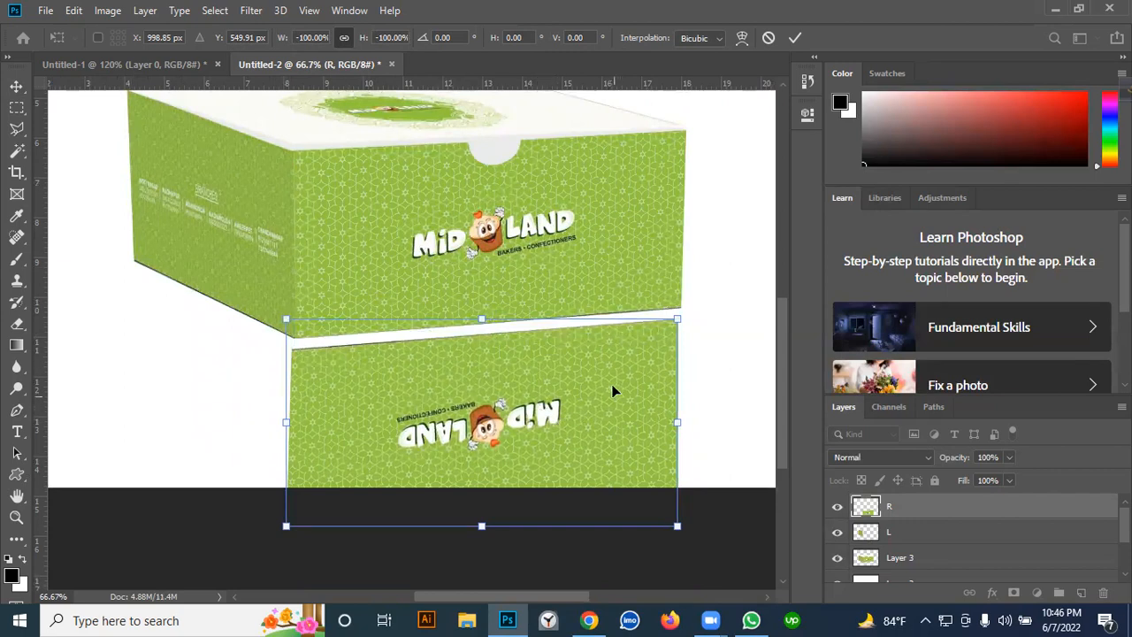
{"action": "right_click", "coordinate": [567, 404]}
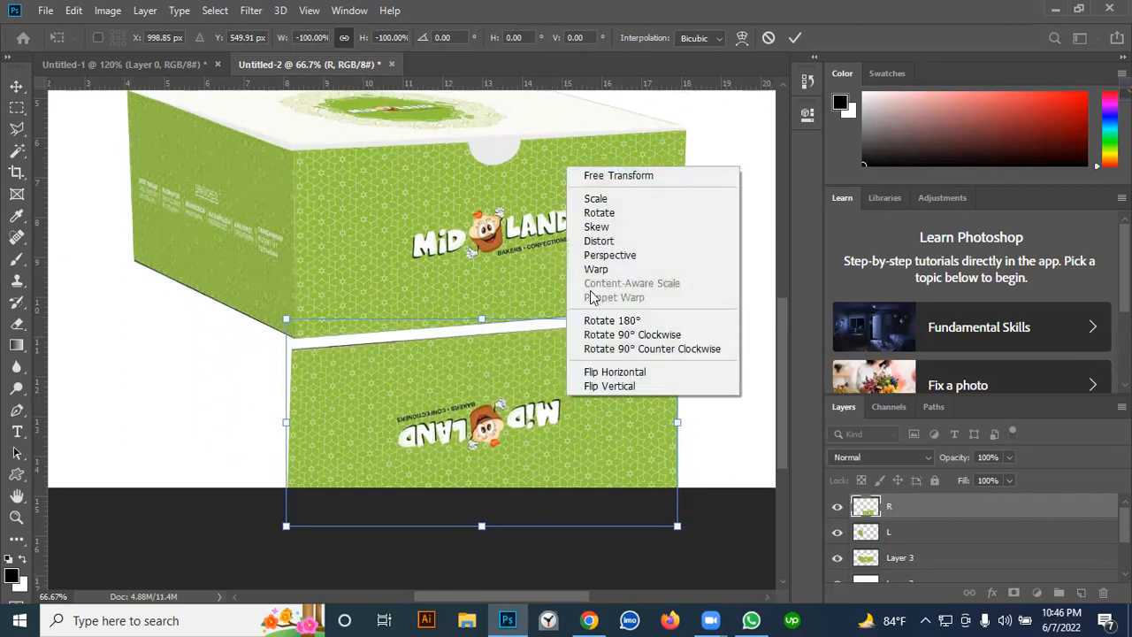
{"action": "left_click", "coordinate": [622, 372]}
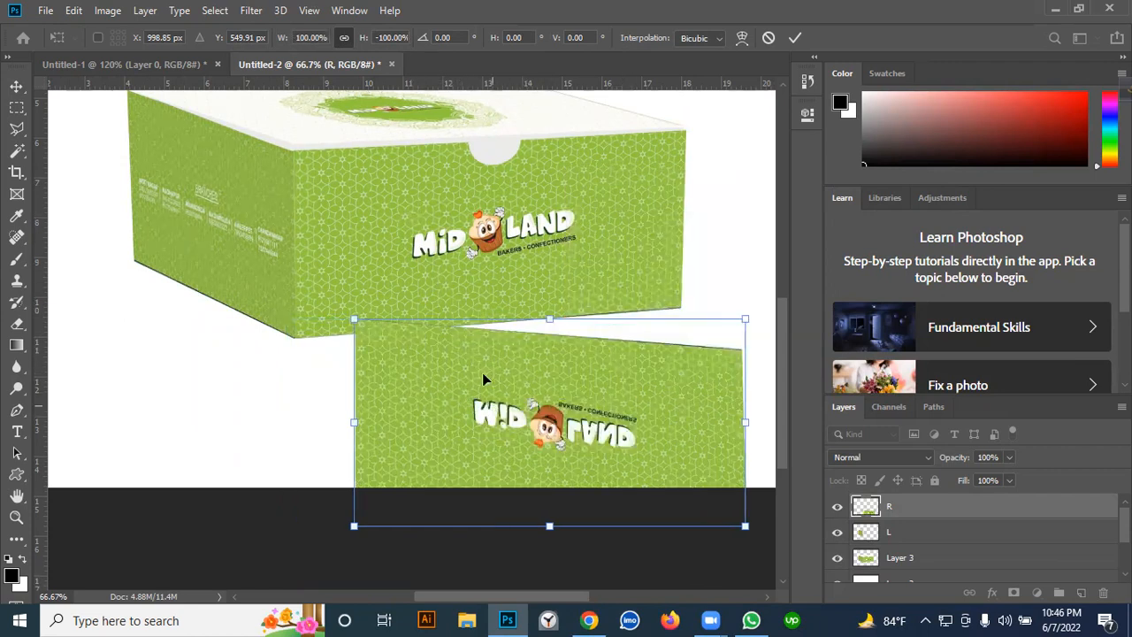
{"action": "left_click_drag", "start_coordinate": [741, 353], "coordinate": [622, 414]}
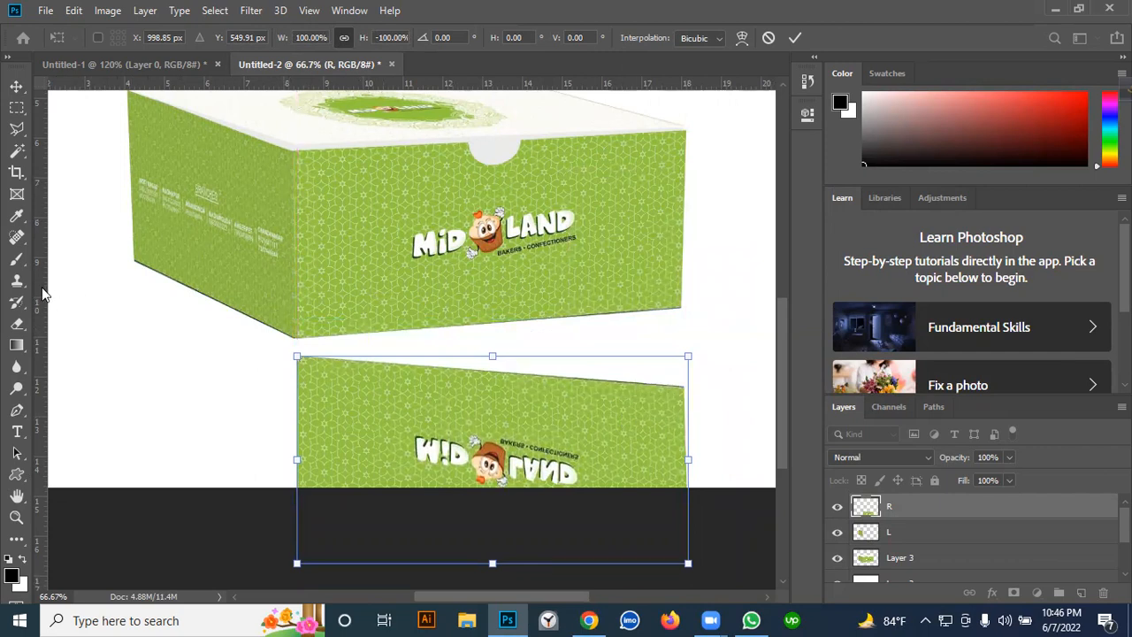
{"action": "key", "text": "ctrl+r"}
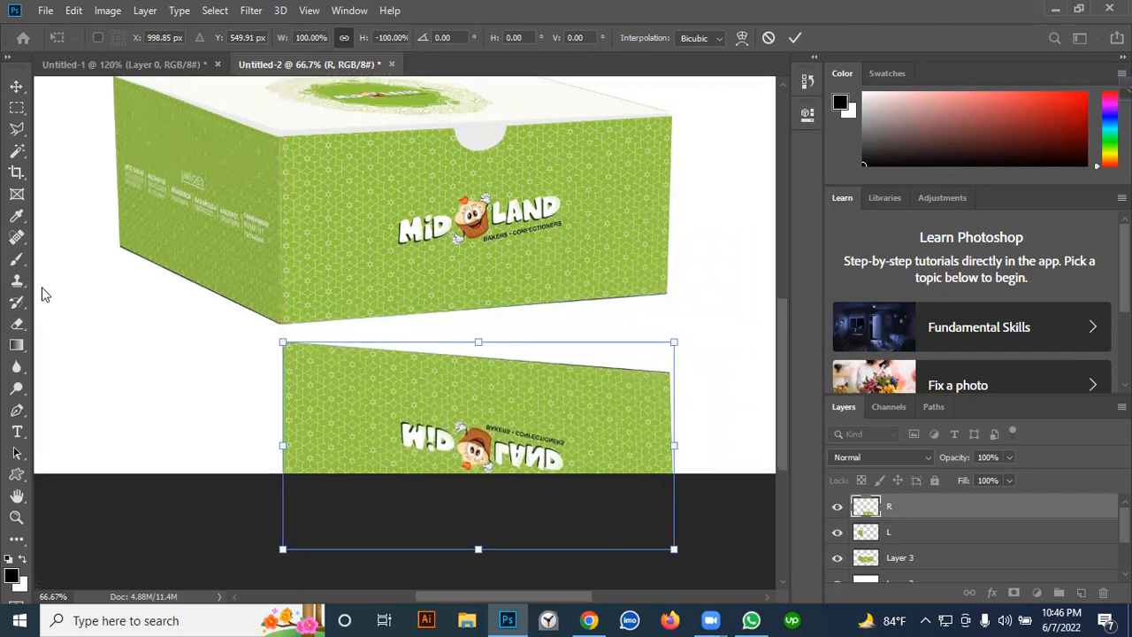
{"action": "key", "text": "ctrl+r"}
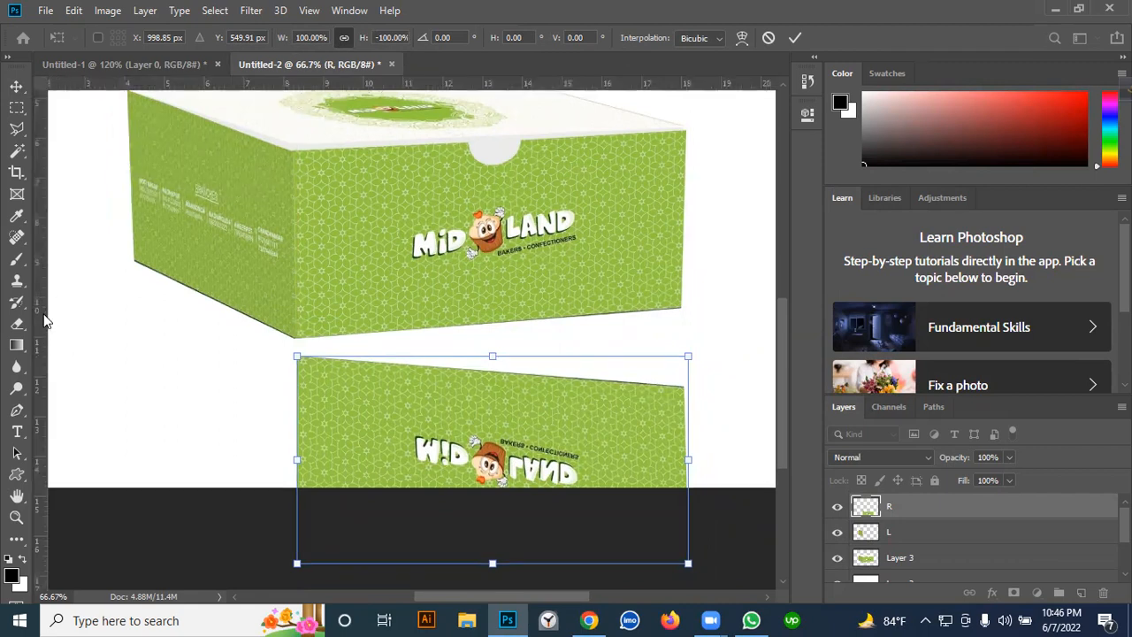
{"action": "key", "text": "Return"}
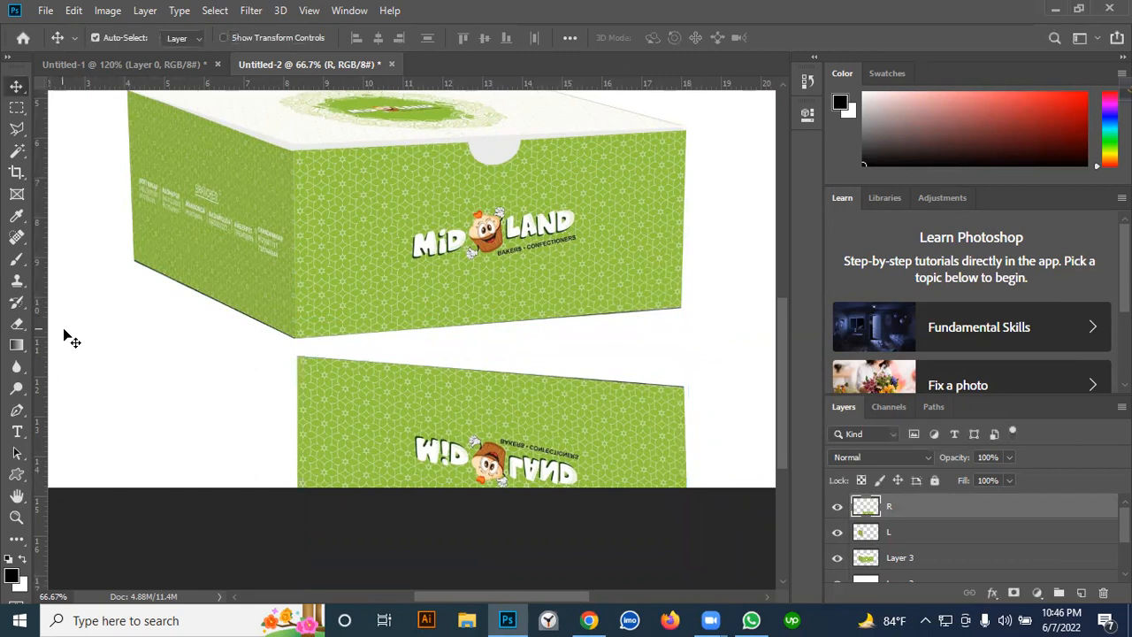
Add a vertical guide at the corner between the box's two panels and move layer R up to meet the box's bottom corner
{"action": "left_click_drag", "start_coordinate": [41, 363], "coordinate": [295, 428]}
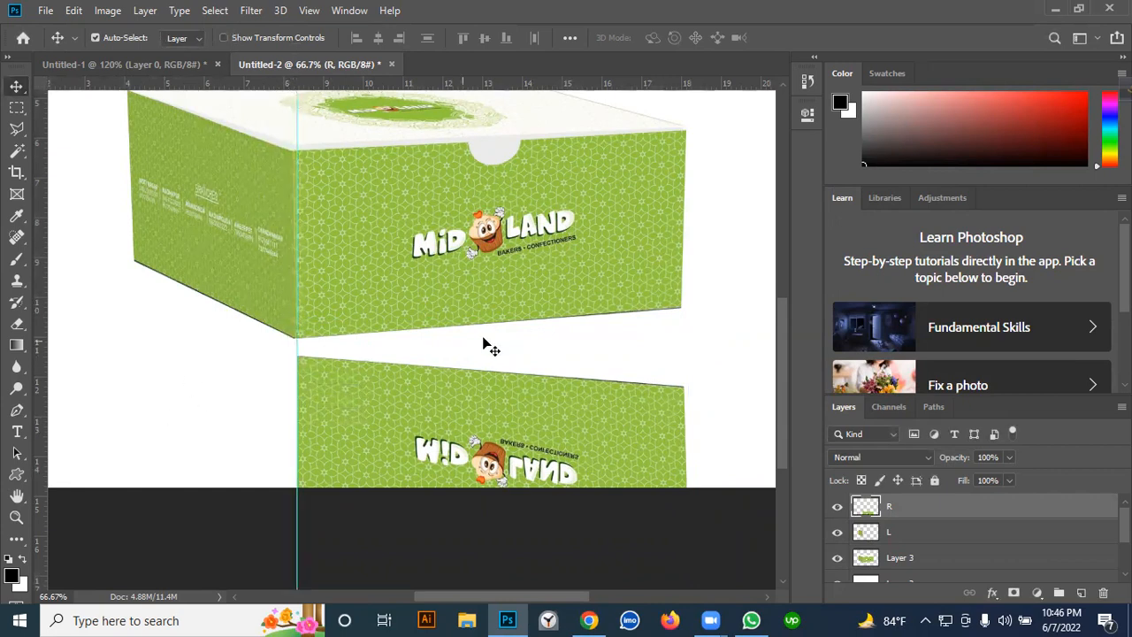
{"action": "left_click_drag", "start_coordinate": [337, 432], "coordinate": [339, 413]}
{"action": "right_click", "coordinate": [544, 395]}
{"action": "key", "text": "Escape"}
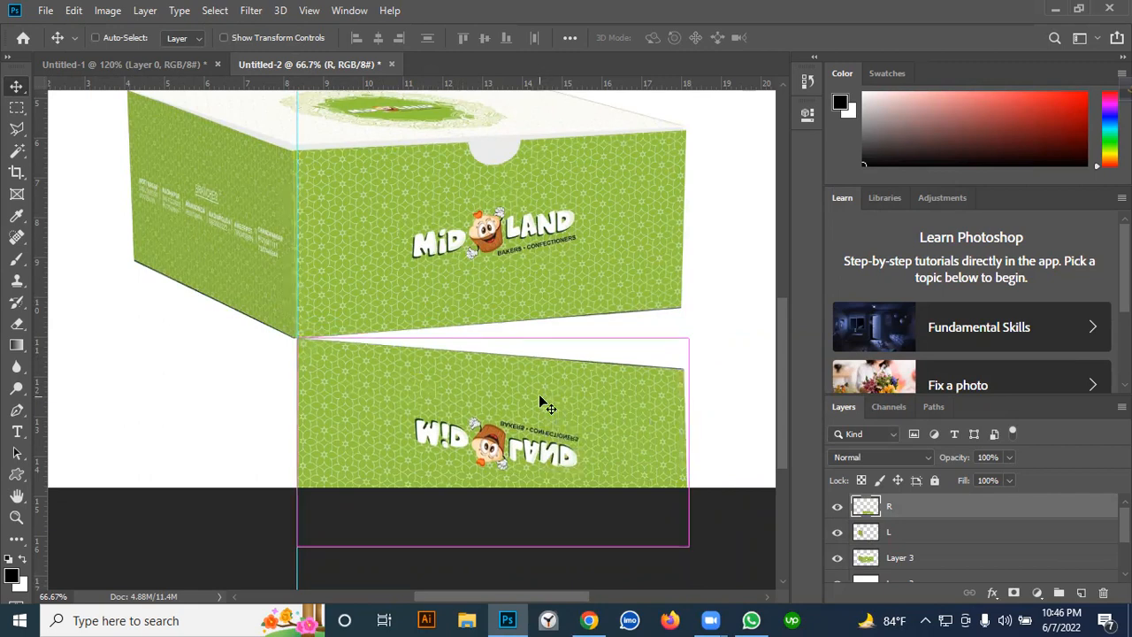
Distort layer R so its upper edge slopes up along the box's bottom edge, and shorten it to fit the canvas
{"action": "key", "text": "ctrl+t"}
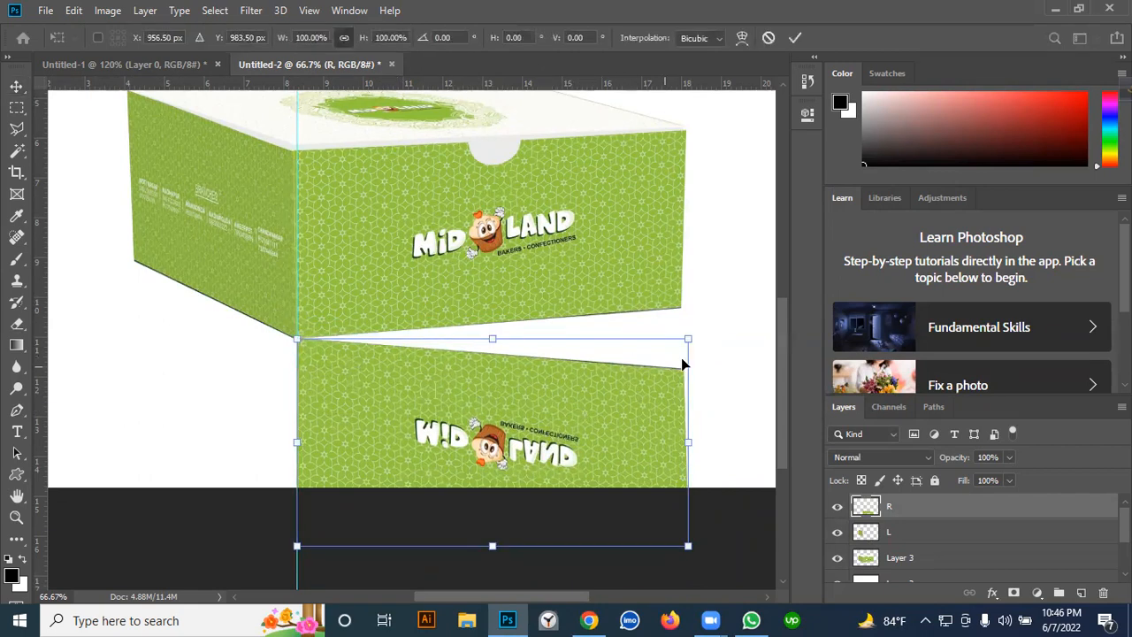
{"action": "right_click", "coordinate": [625, 399]}
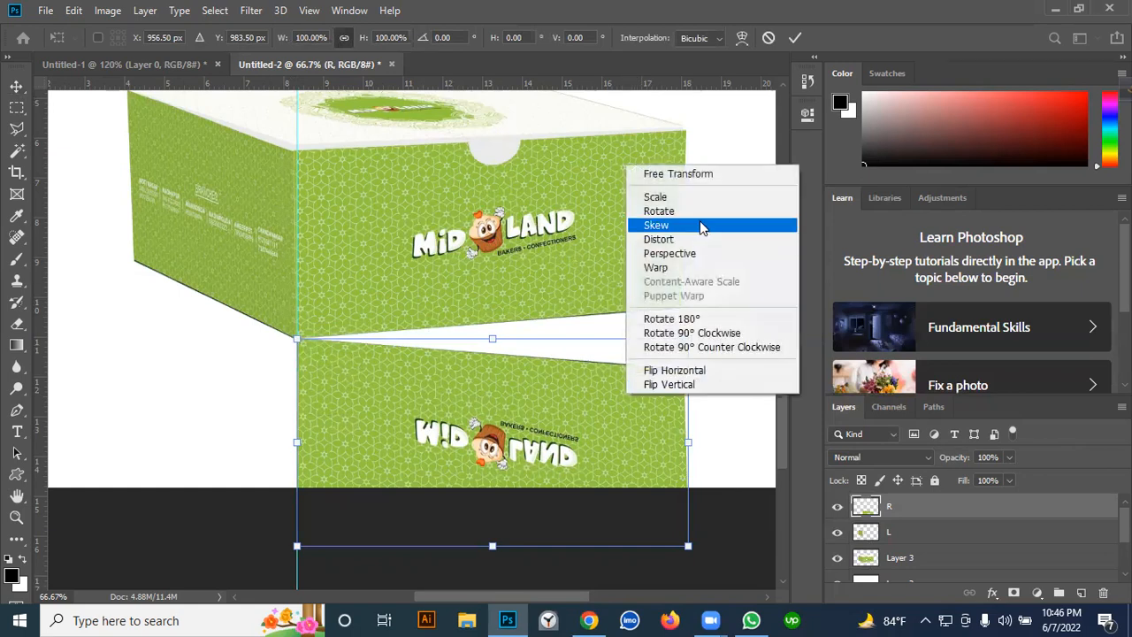
{"action": "left_click", "coordinate": [670, 238]}
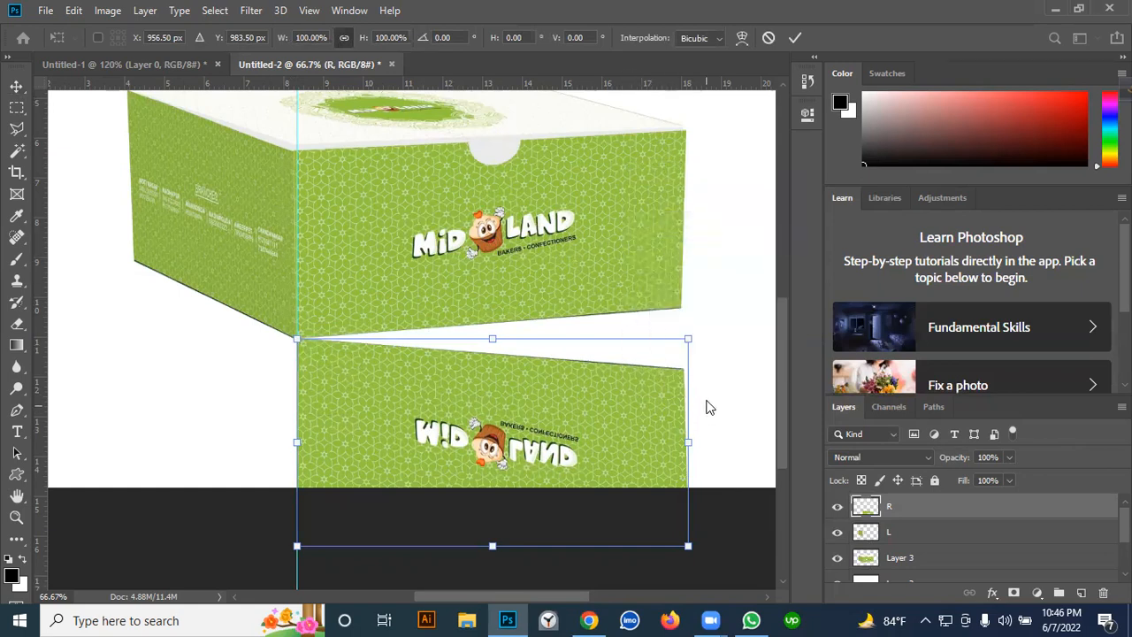
{"action": "left_click_drag", "start_coordinate": [687, 341], "coordinate": [686, 263]}
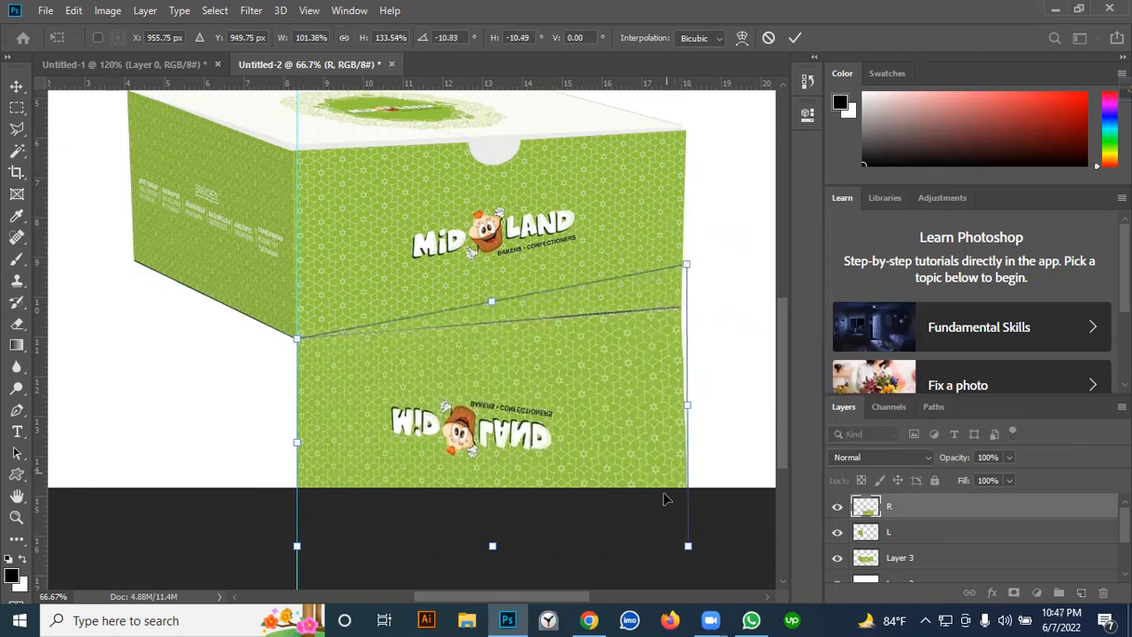
{"action": "left_click_drag", "start_coordinate": [693, 554], "coordinate": [692, 471]}
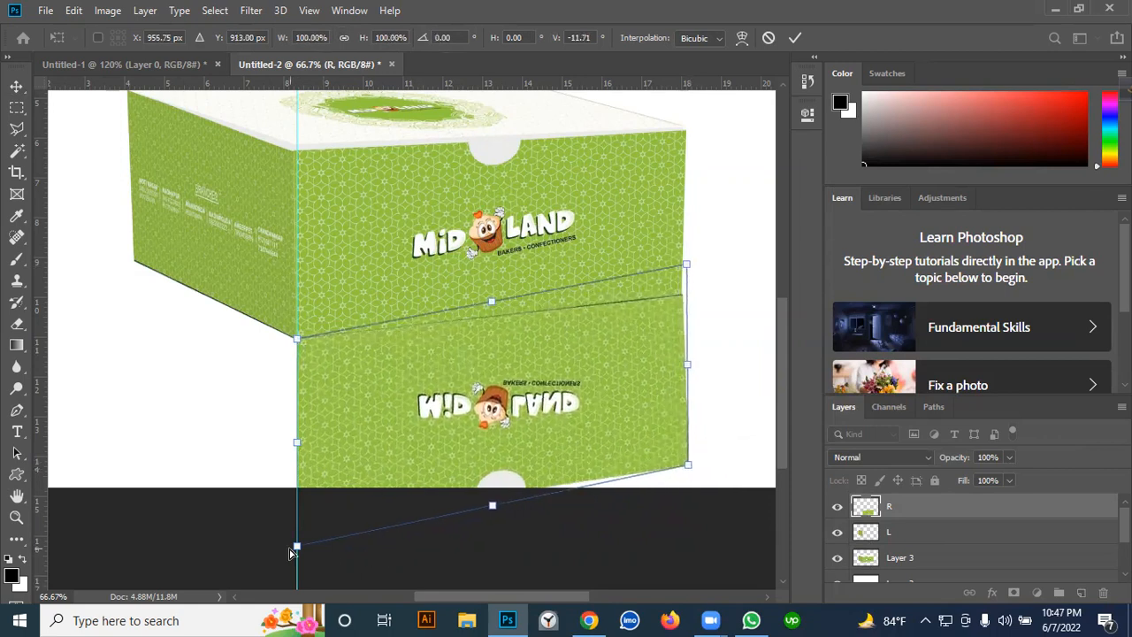
{"action": "left_click_drag", "start_coordinate": [297, 549], "coordinate": [300, 482]}
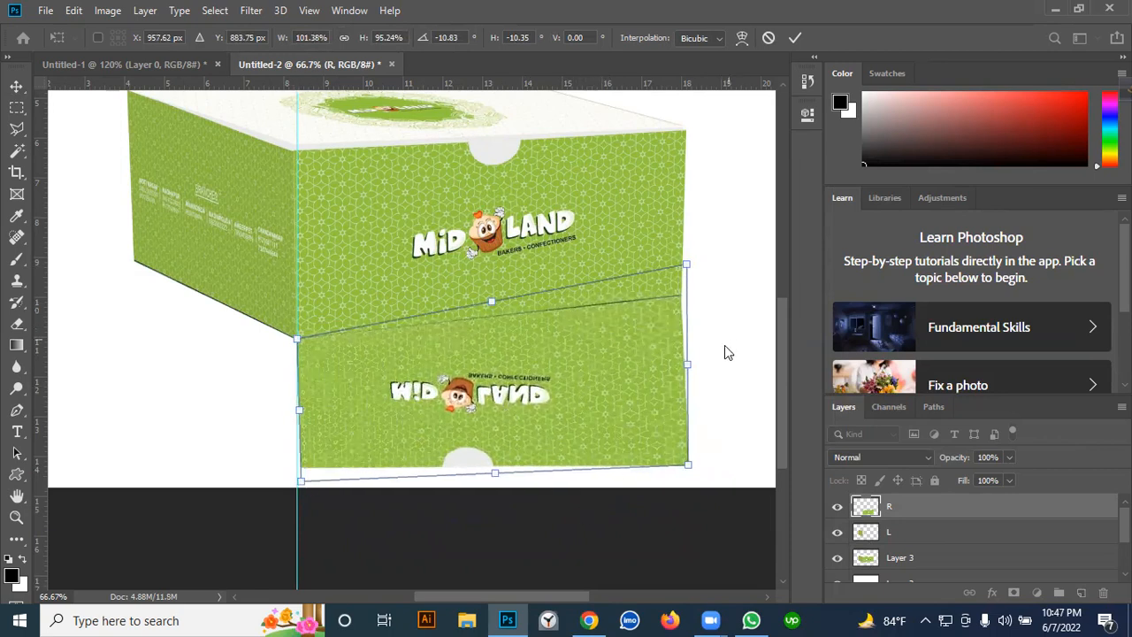
{"action": "left_click_drag", "start_coordinate": [688, 469], "coordinate": [683, 433]}
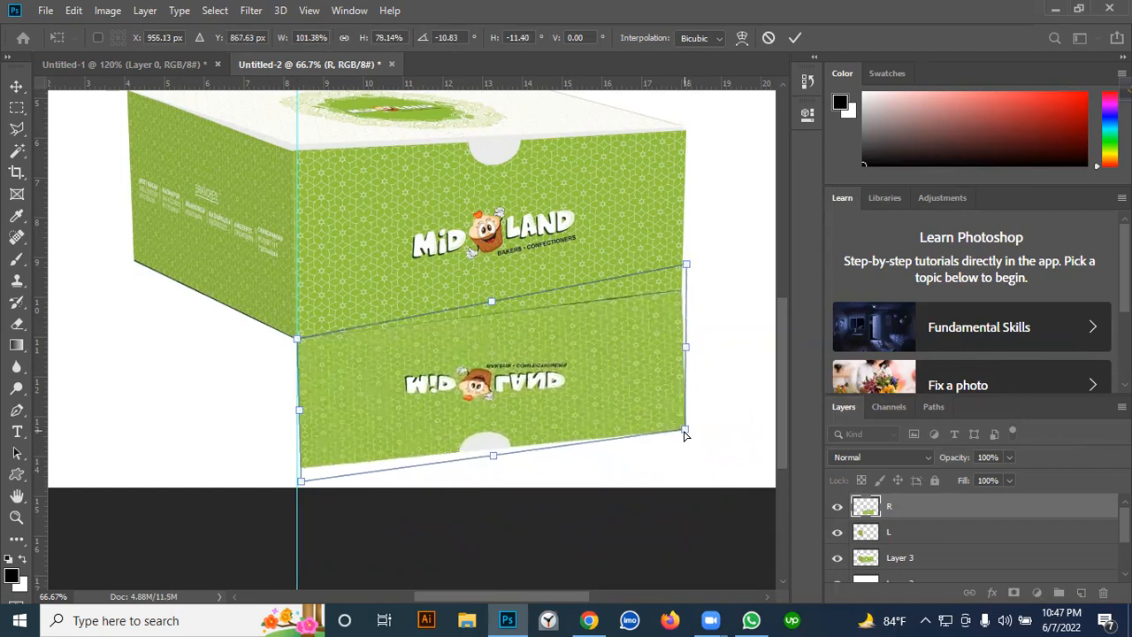
{"action": "key", "text": "Return"}
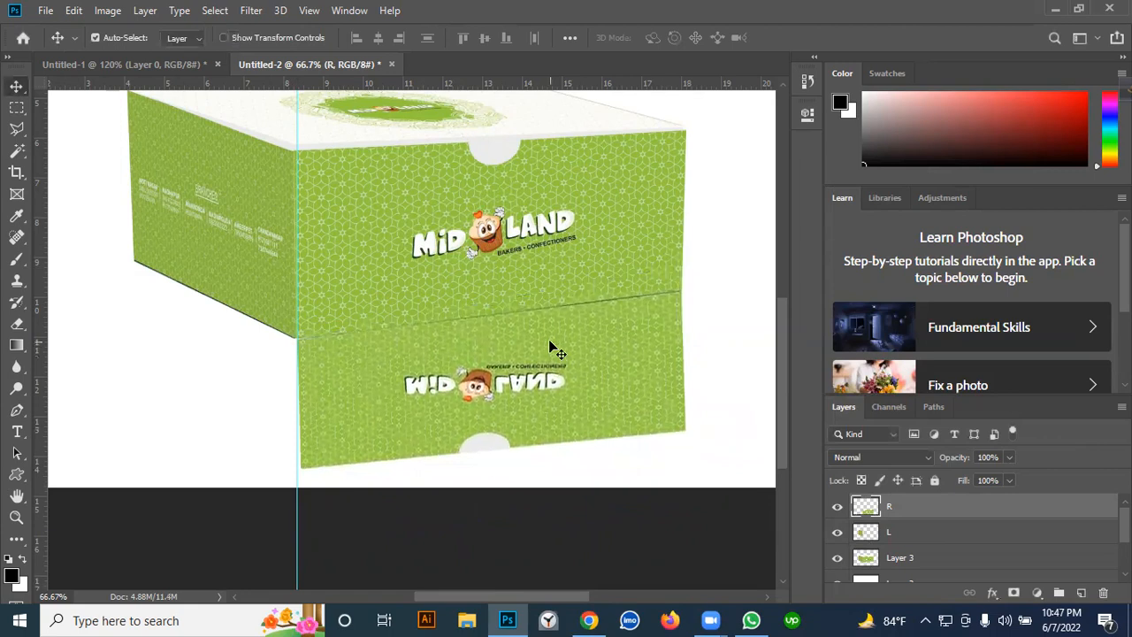
Nudge layer R down until its upper outer corner meets the outer bottom corner of the box's front panel
{"action": "key", "text": "Down"}
{"action": "key", "text": "Down"}
{"action": "key", "text": "Down"}
{"action": "key", "text": "Down"}
{"action": "key", "text": "Down"}
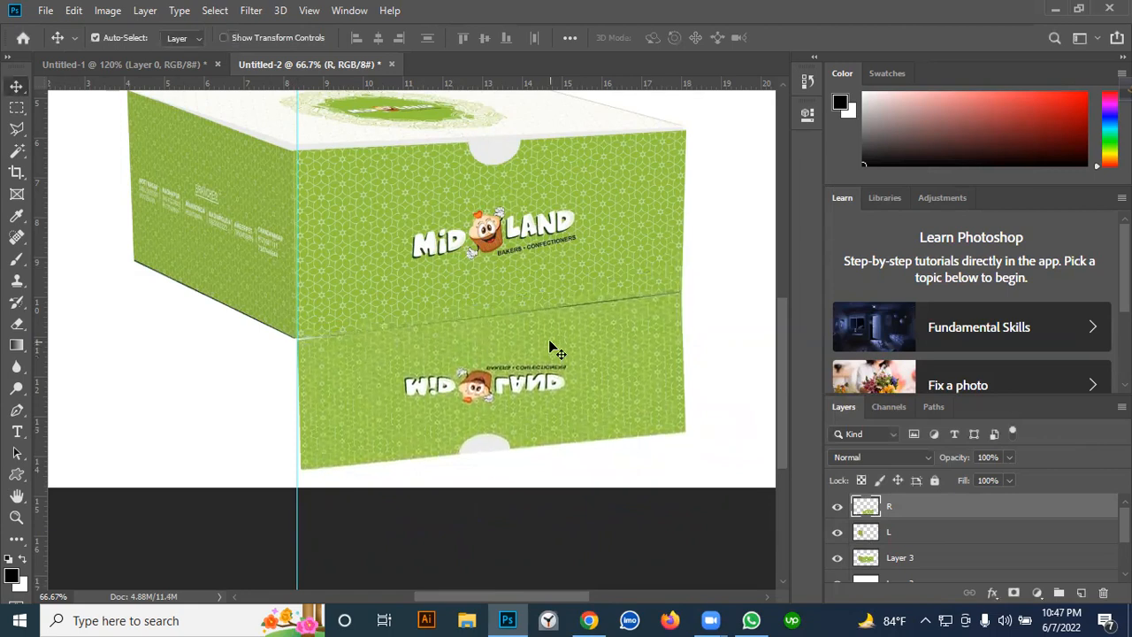
{"action": "key", "text": "Down"}
{"action": "key", "text": "Down"}
{"action": "key", "text": "Down"}
{"action": "key", "text": "Down"}
{"action": "key", "text": "Down"}
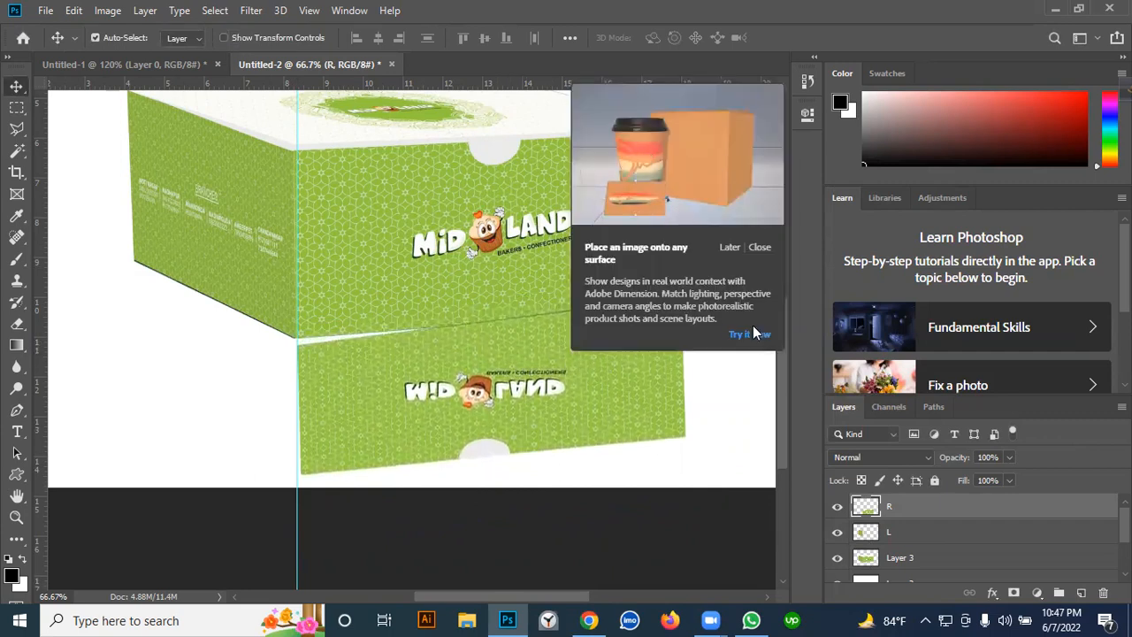
{"action": "left_click", "coordinate": [739, 336]}
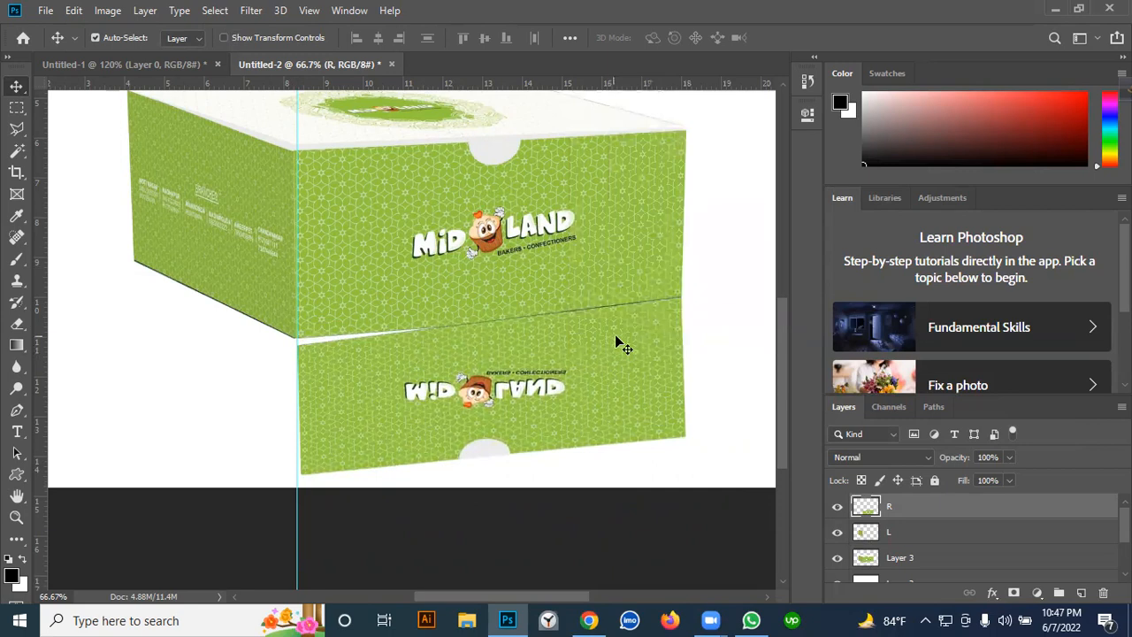
{"action": "key", "text": "shift+Down"}
{"action": "key", "text": "shift+Down"}
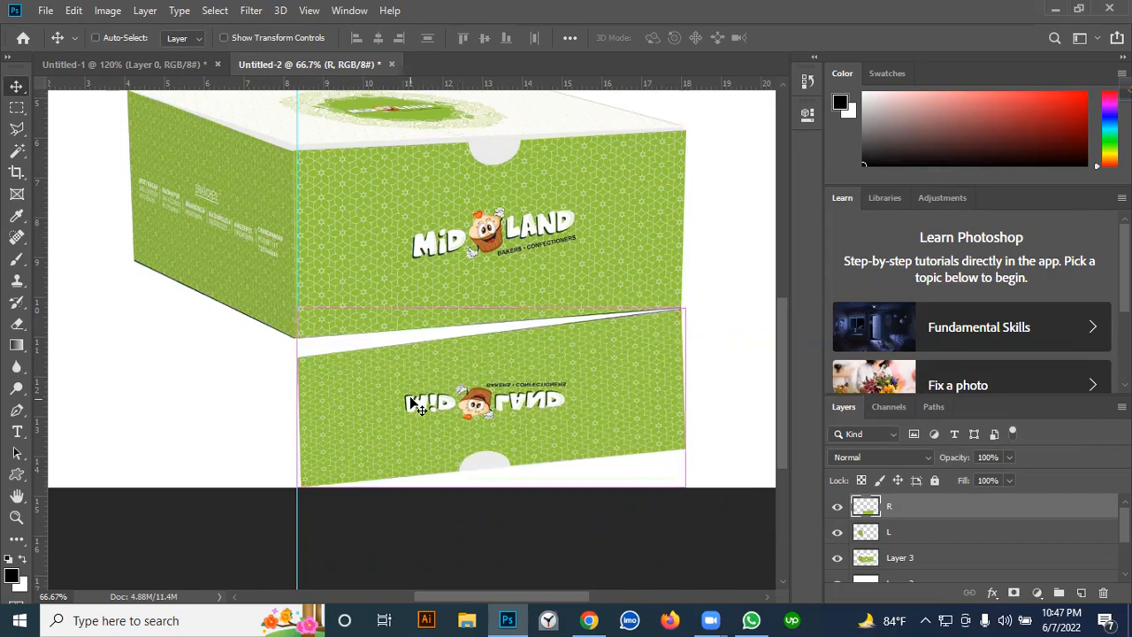
Distort layer R's two corners at the guide upward to close the gap beneath the front panel's bottom edge
{"action": "key", "text": "ctrl+t"}
{"action": "right_click", "coordinate": [469, 366]}
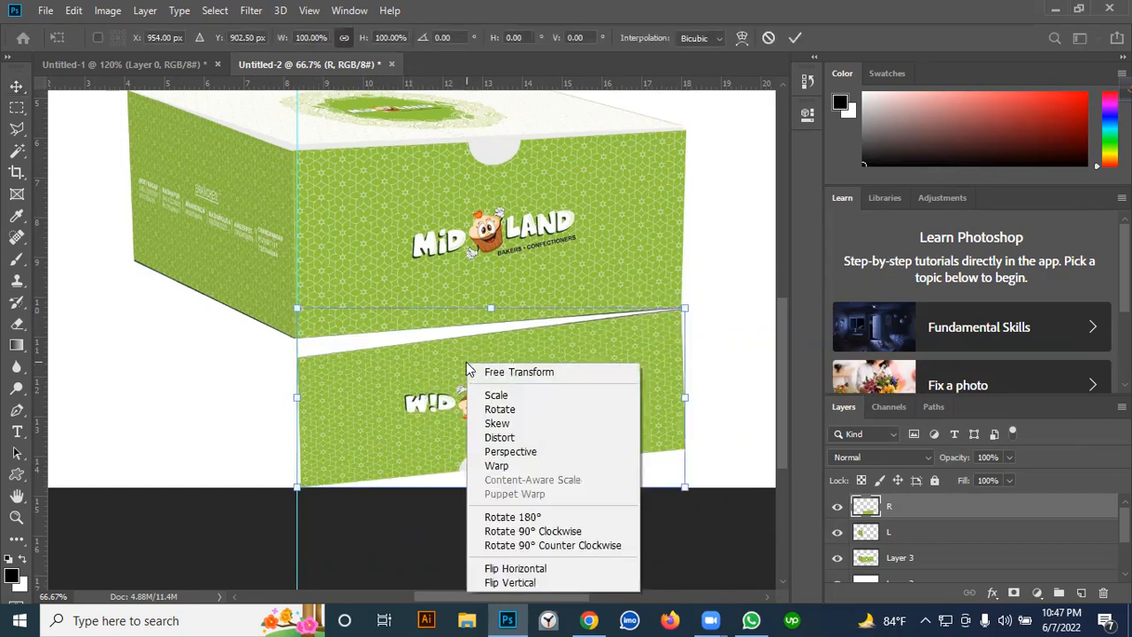
{"action": "left_click", "coordinate": [557, 442]}
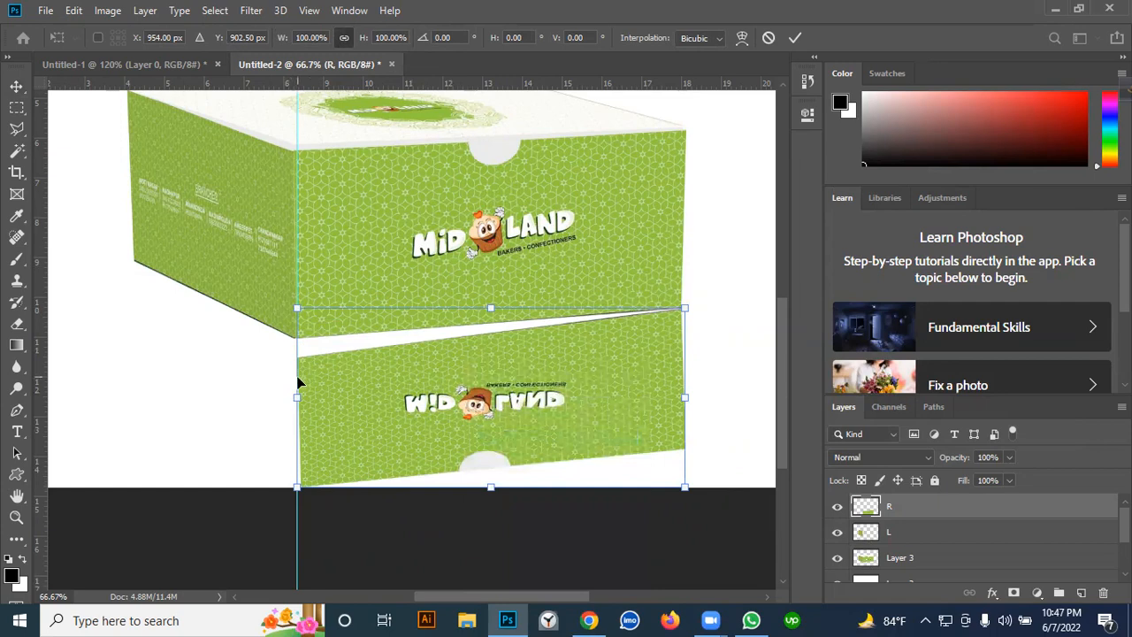
{"action": "left_click_drag", "start_coordinate": [297, 311], "coordinate": [296, 284]}
{"action": "left_click_drag", "start_coordinate": [296, 486], "coordinate": [298, 482]}
{"action": "key", "text": "Return"}
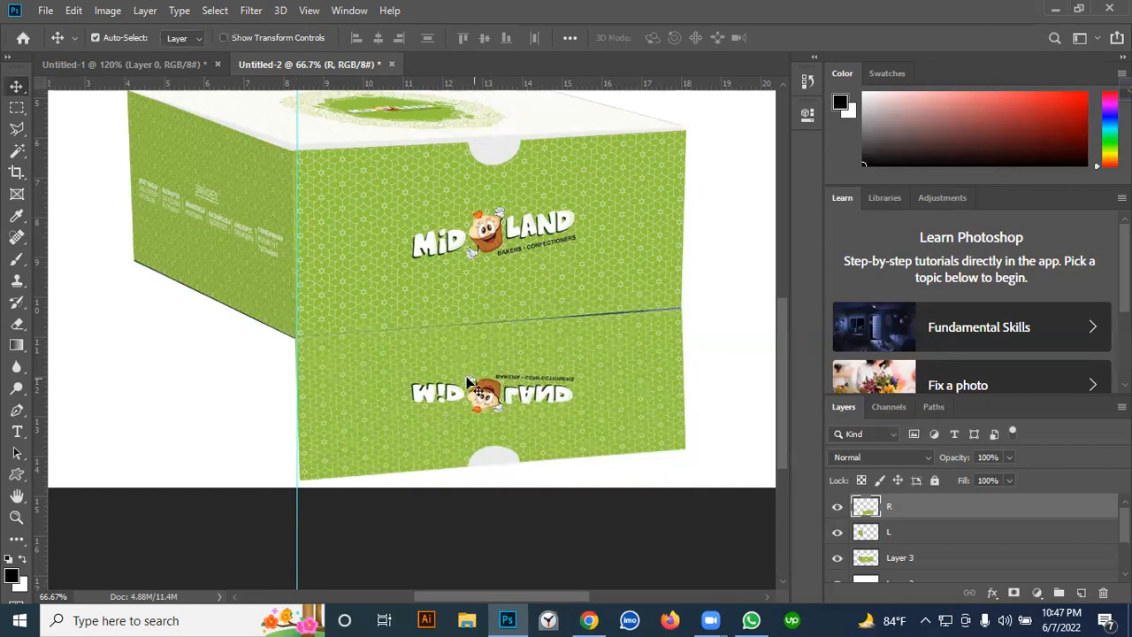
Select layer L, the copy of the box's side panel, and rotate it 180° in a free transform
{"action": "left_click_drag", "start_coordinate": [322, 375], "coordinate": [441, 376]}
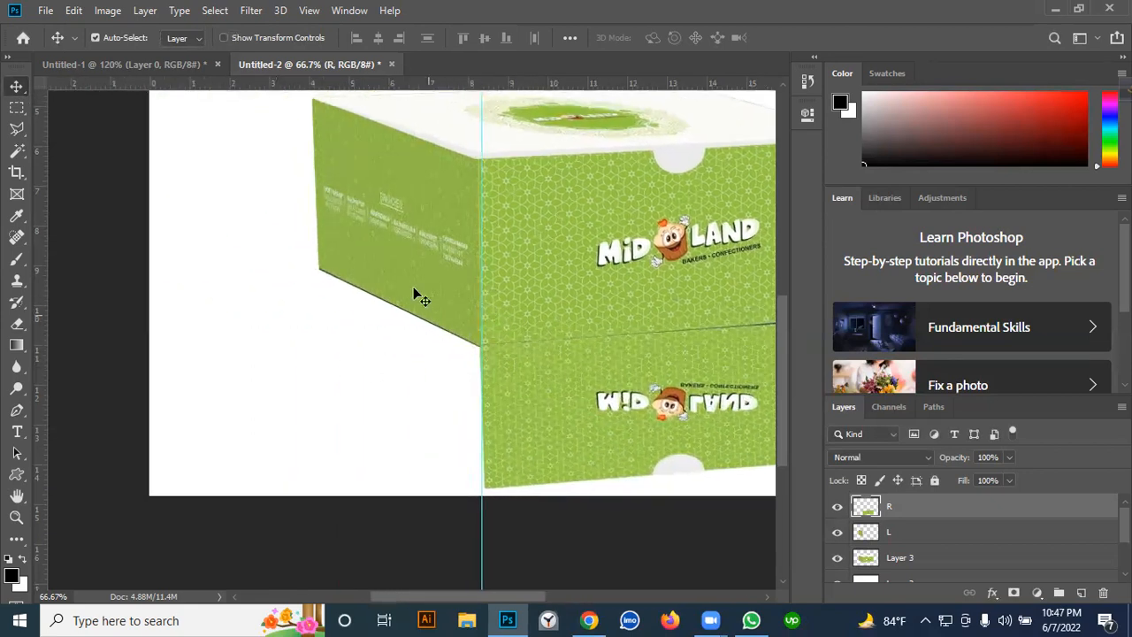
{"action": "scroll", "coordinate": [390, 217], "scroll_direction": "up", "scroll_amount": 1}
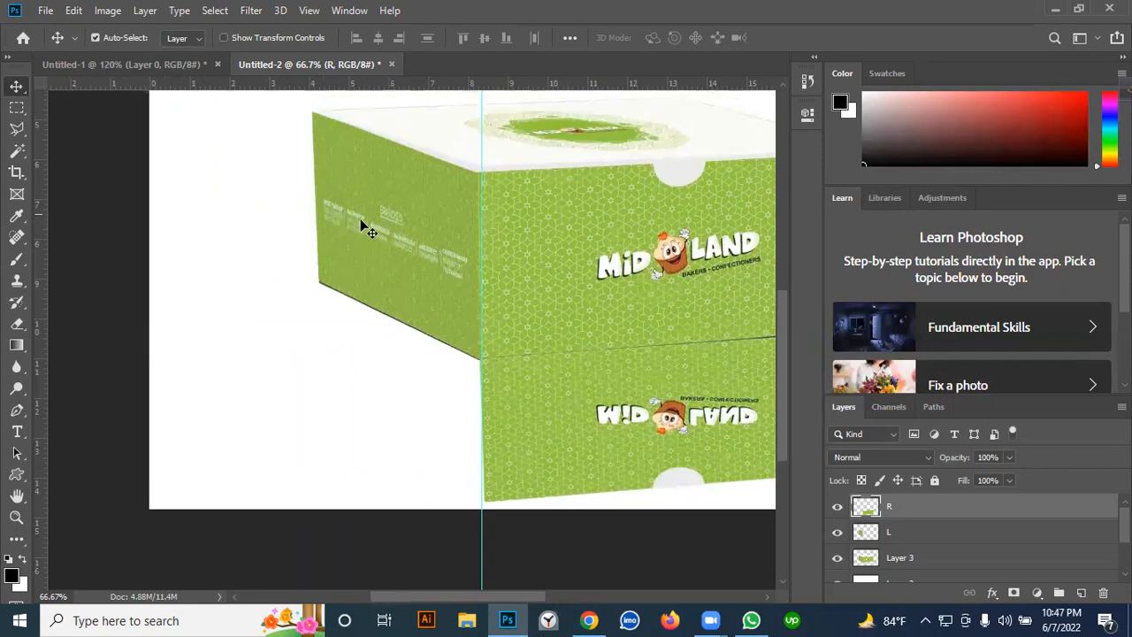
{"action": "left_click", "coordinate": [396, 270]}
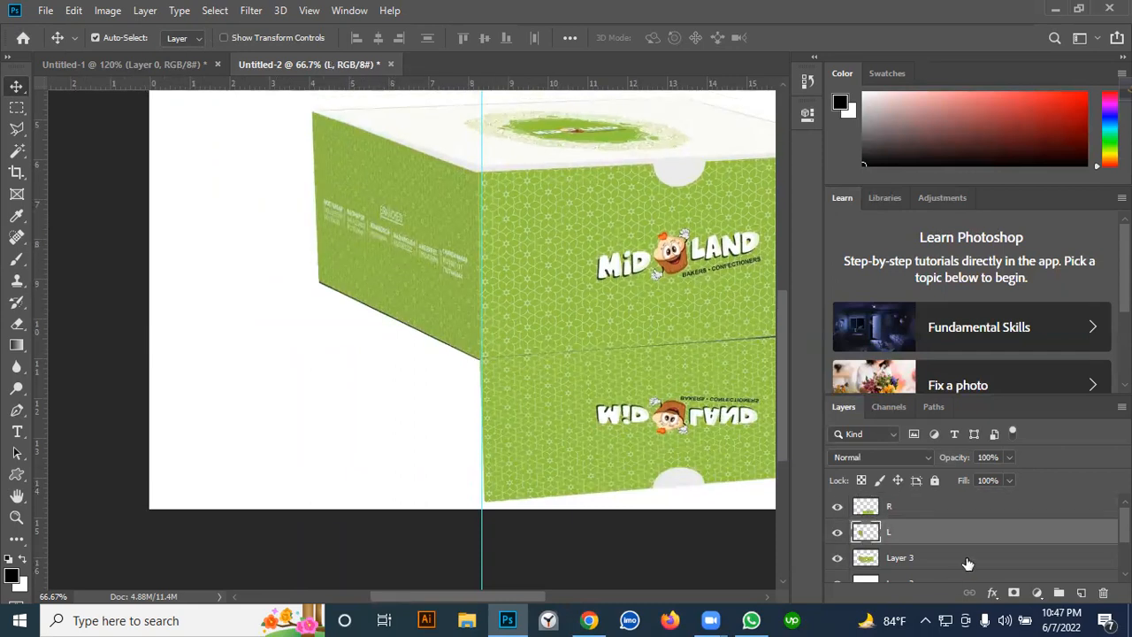
{"action": "left_click", "coordinate": [908, 509]}
{"action": "left_click", "coordinate": [911, 557]}
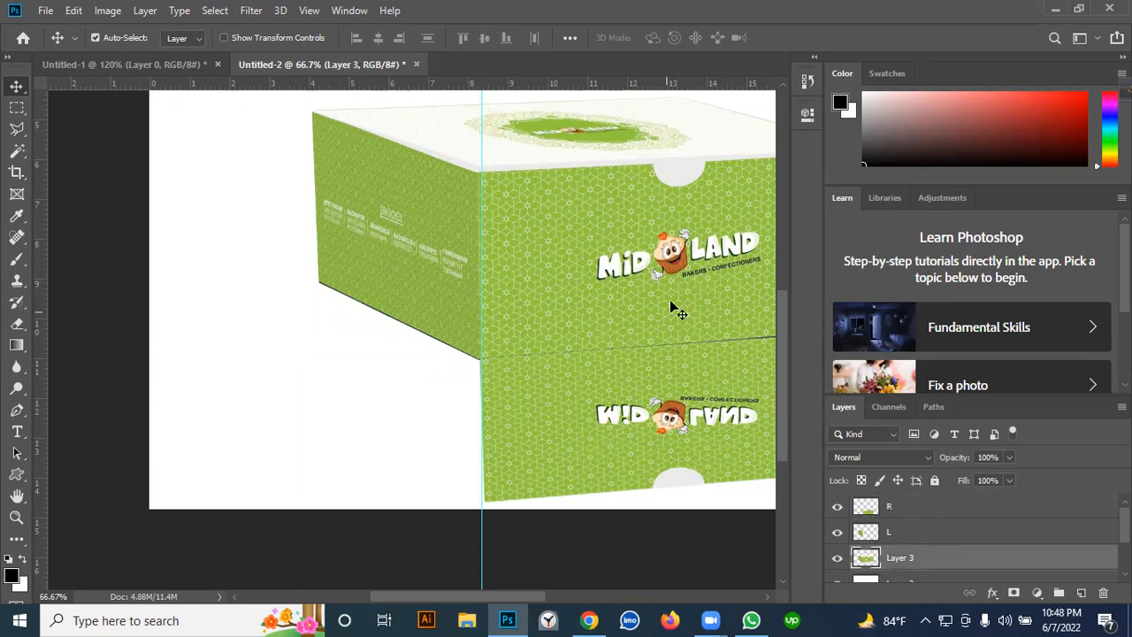
{"action": "left_click", "coordinate": [917, 536]}
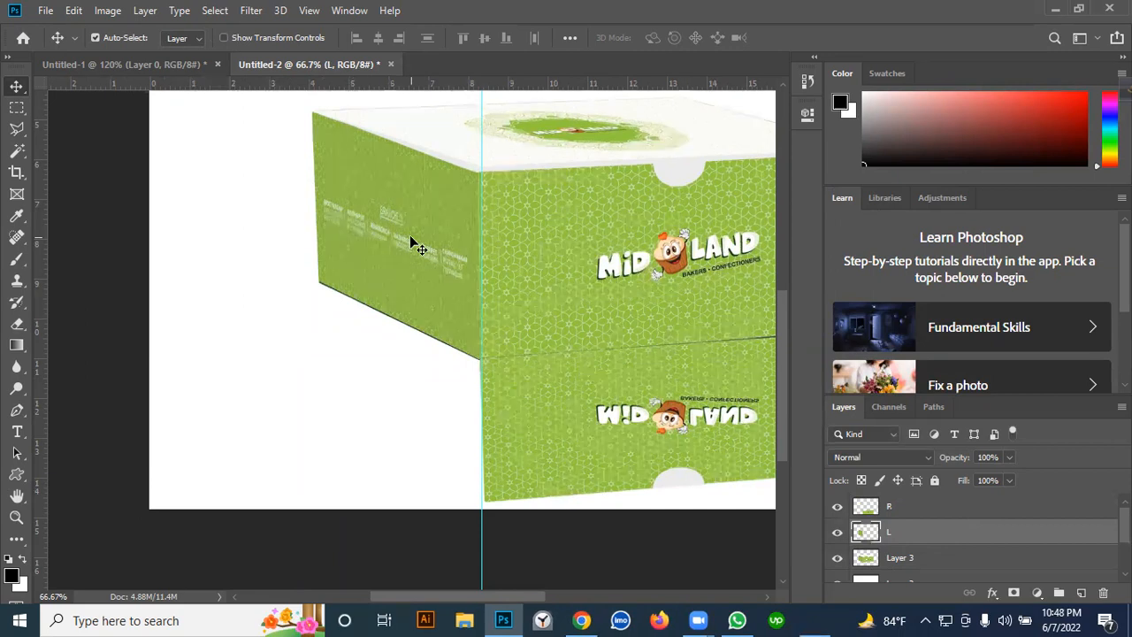
{"action": "key", "text": "ctrl+t"}
{"action": "right_click", "coordinate": [407, 205]}
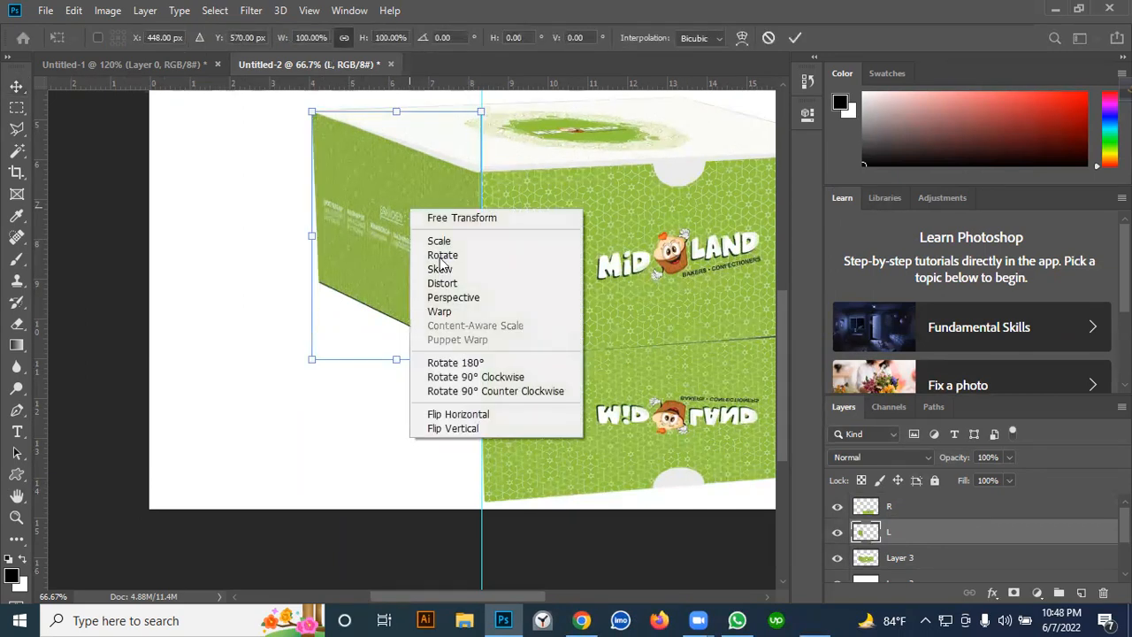
{"action": "left_click", "coordinate": [472, 366]}
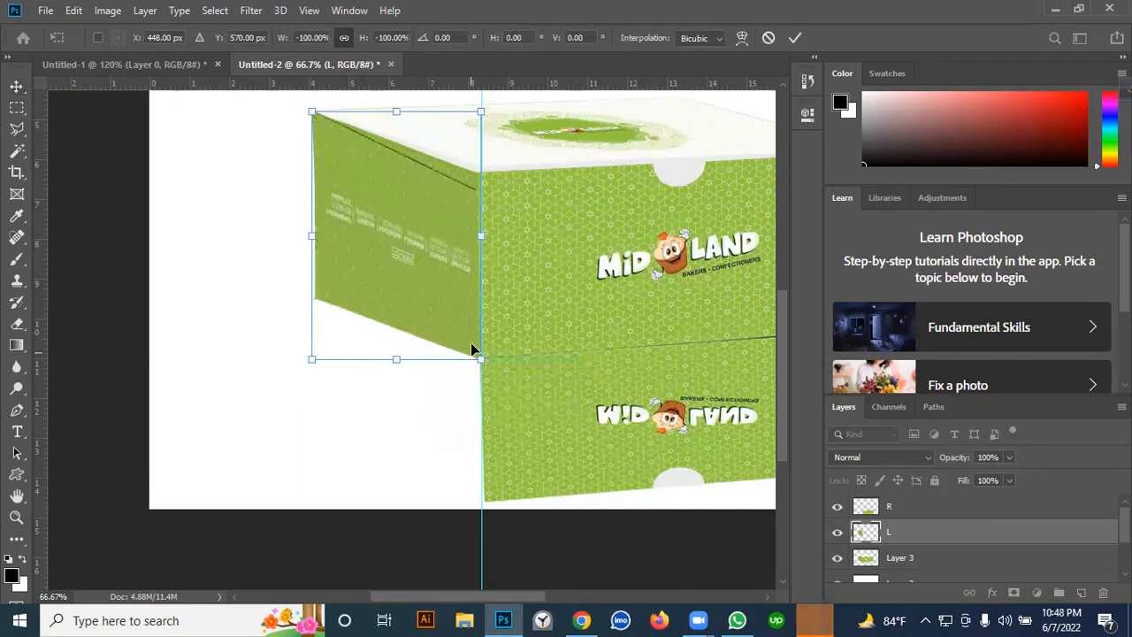
{"action": "mouse_move", "coordinate": [811, 617]}
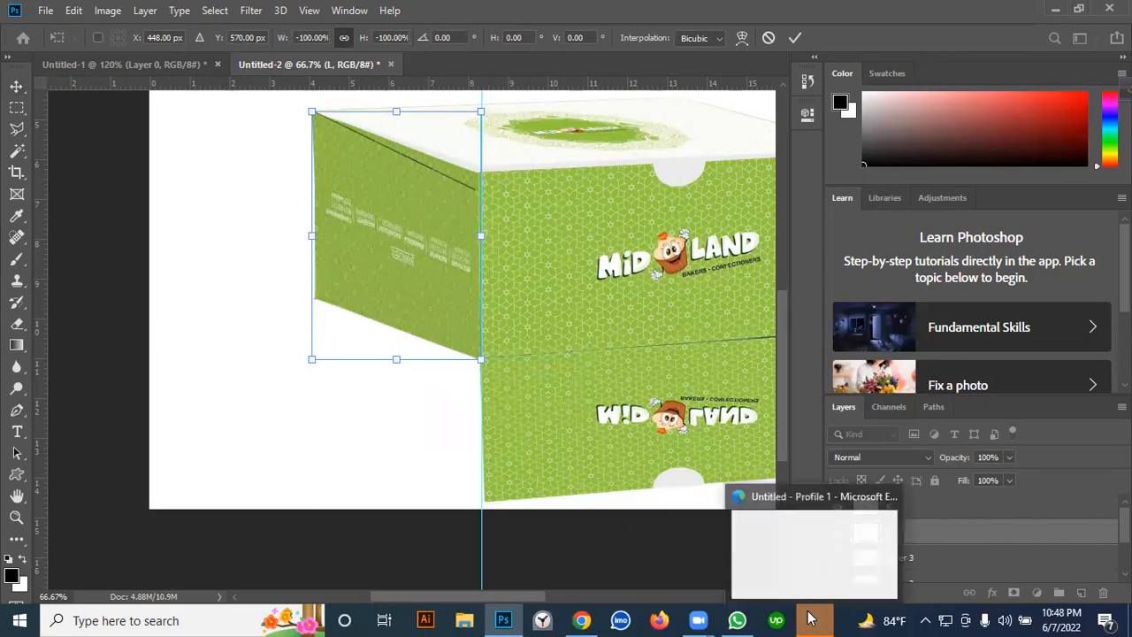
{"action": "left_click", "coordinate": [889, 500]}
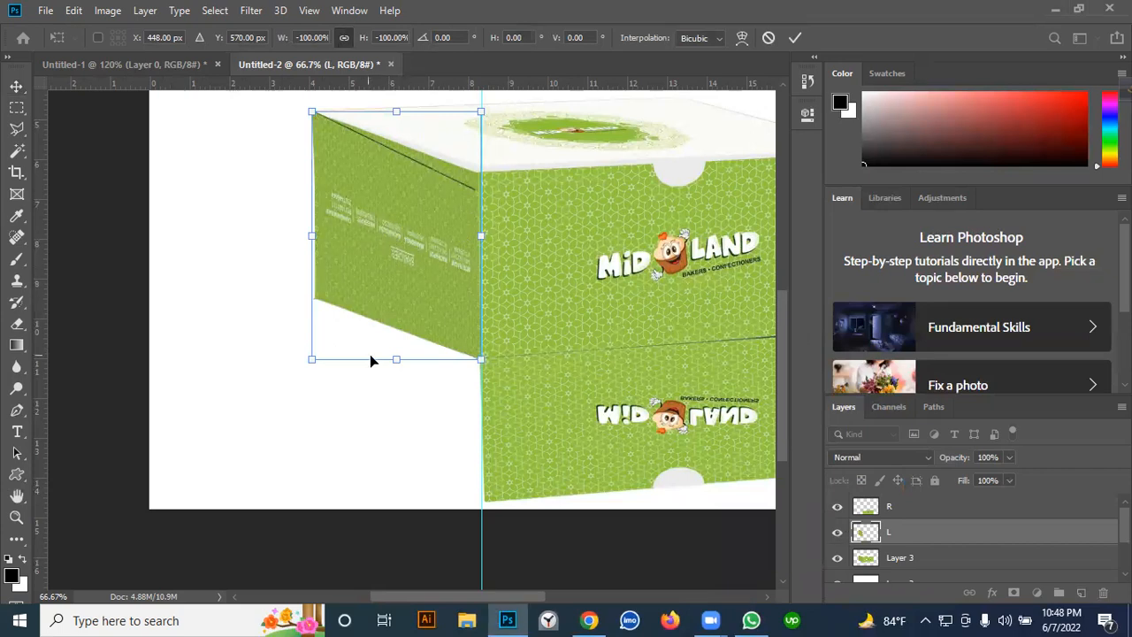
Flip layer L horizontally and move it down until its upper inner corner meets the box's bottom corner at the guide
{"action": "left_click_drag", "start_coordinate": [395, 233], "coordinate": [406, 354]}
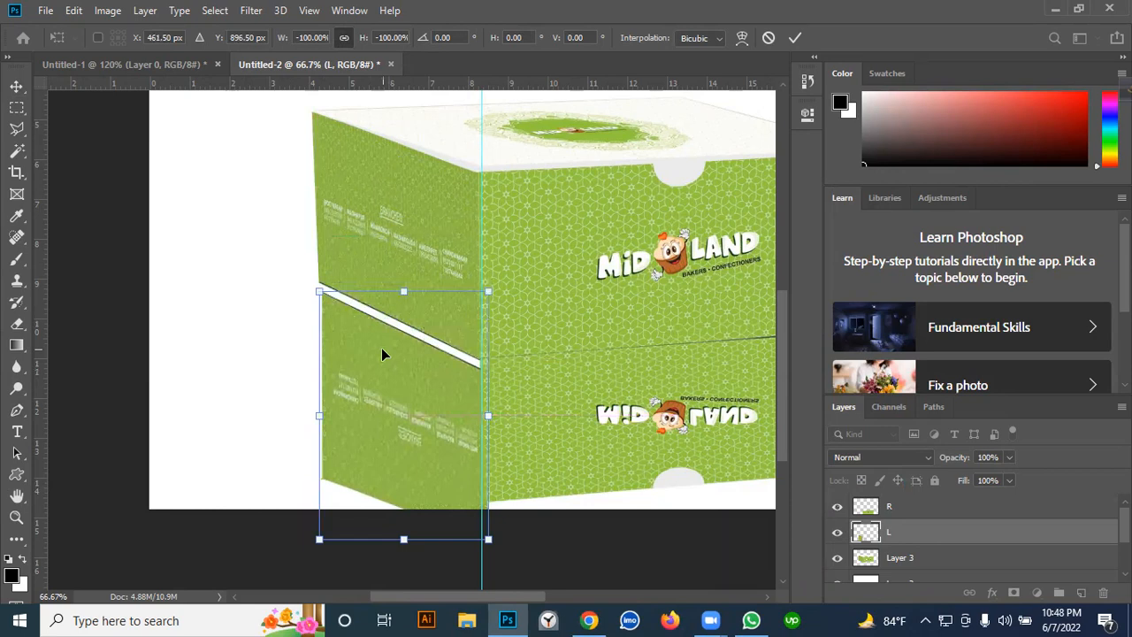
{"action": "scroll", "coordinate": [359, 383], "scroll_direction": "up", "scroll_amount": 2}
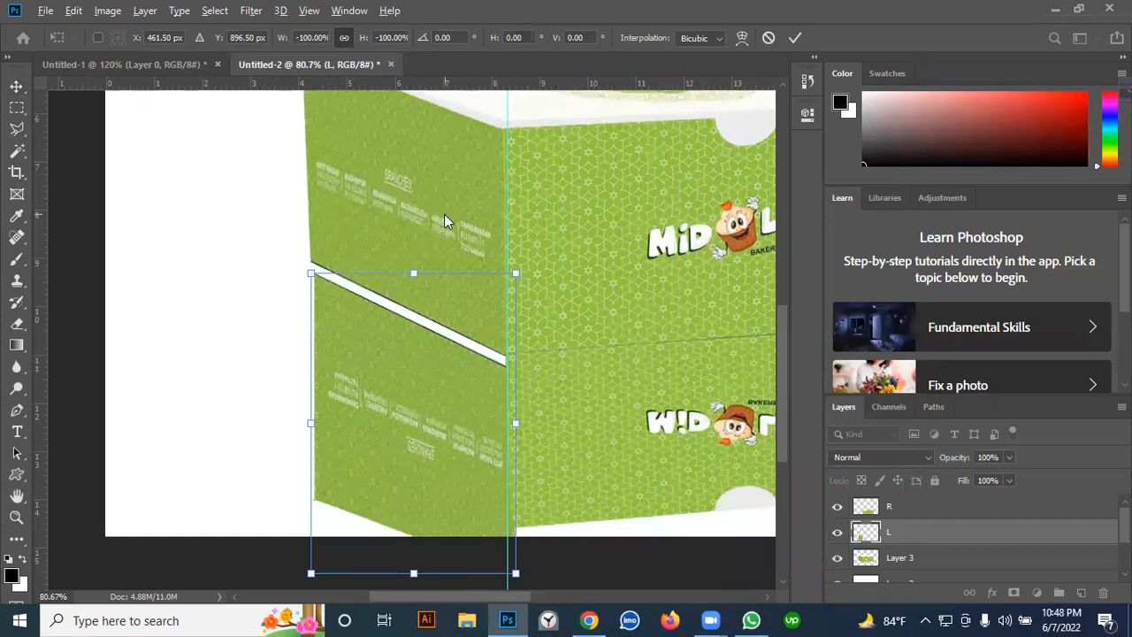
{"action": "right_click", "coordinate": [397, 382]}
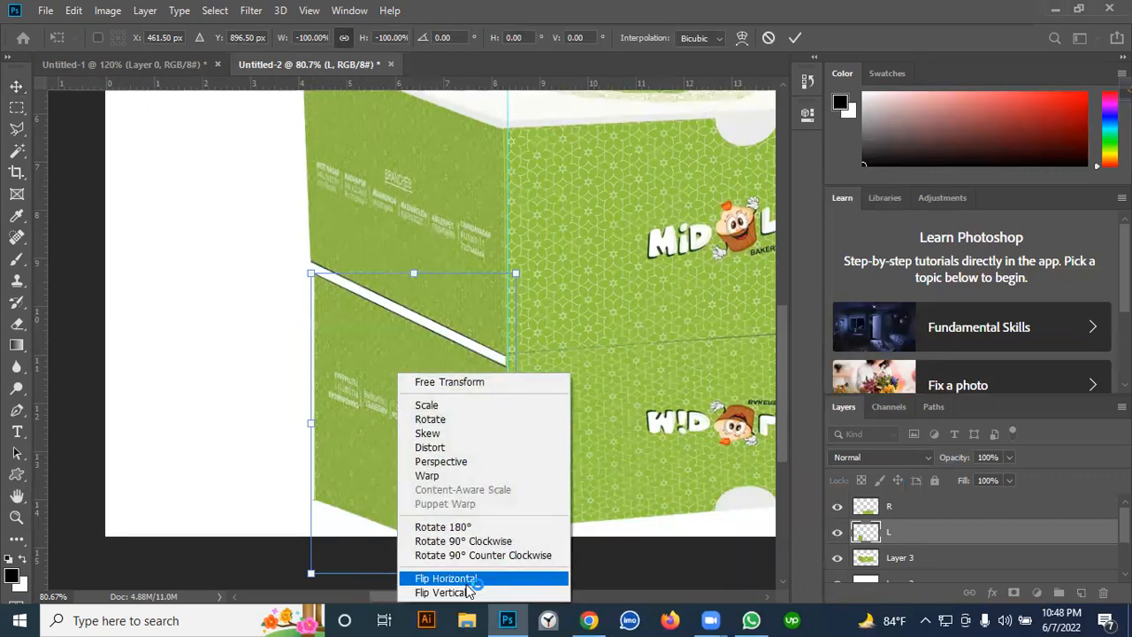
{"action": "left_click", "coordinate": [467, 579]}
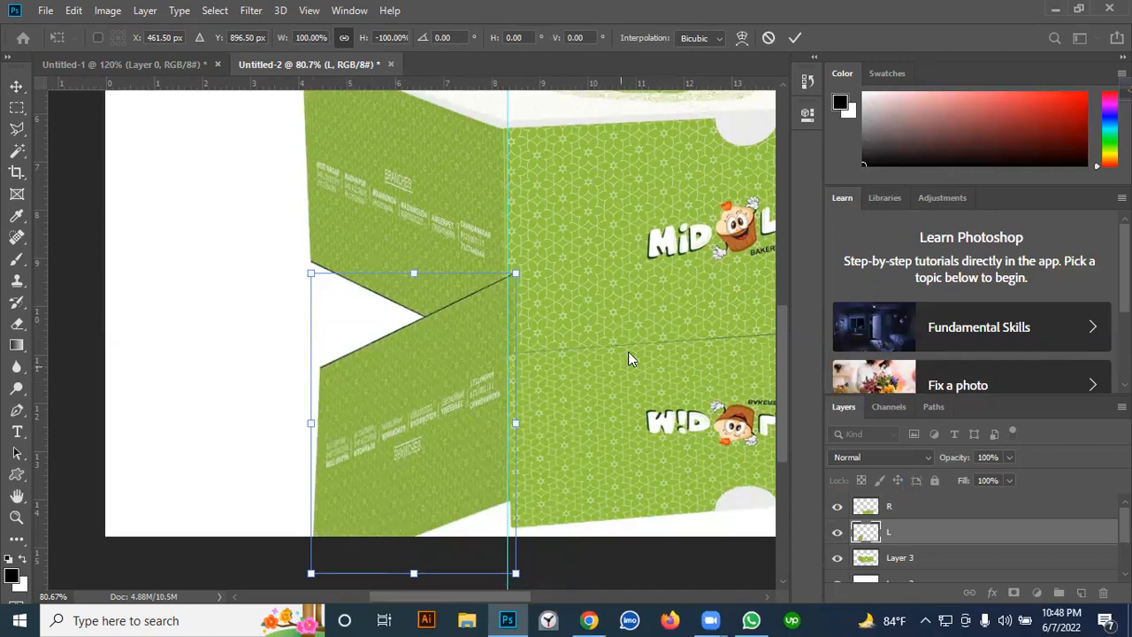
{"action": "left_click_drag", "start_coordinate": [435, 374], "coordinate": [316, 377]}
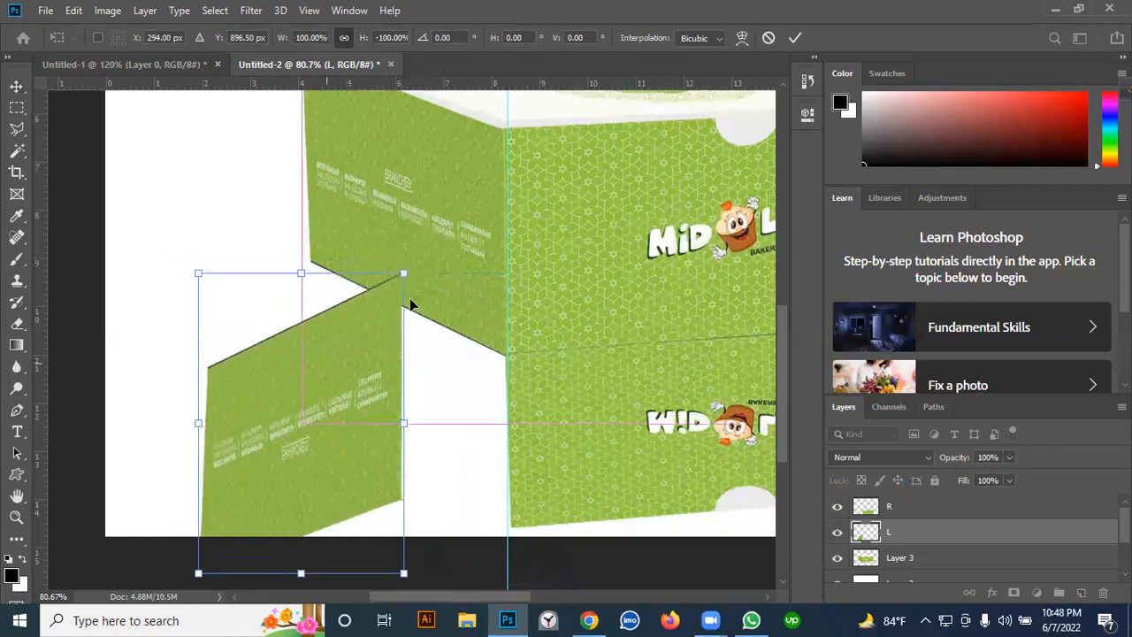
{"action": "left_click_drag", "start_coordinate": [378, 325], "coordinate": [507, 386]}
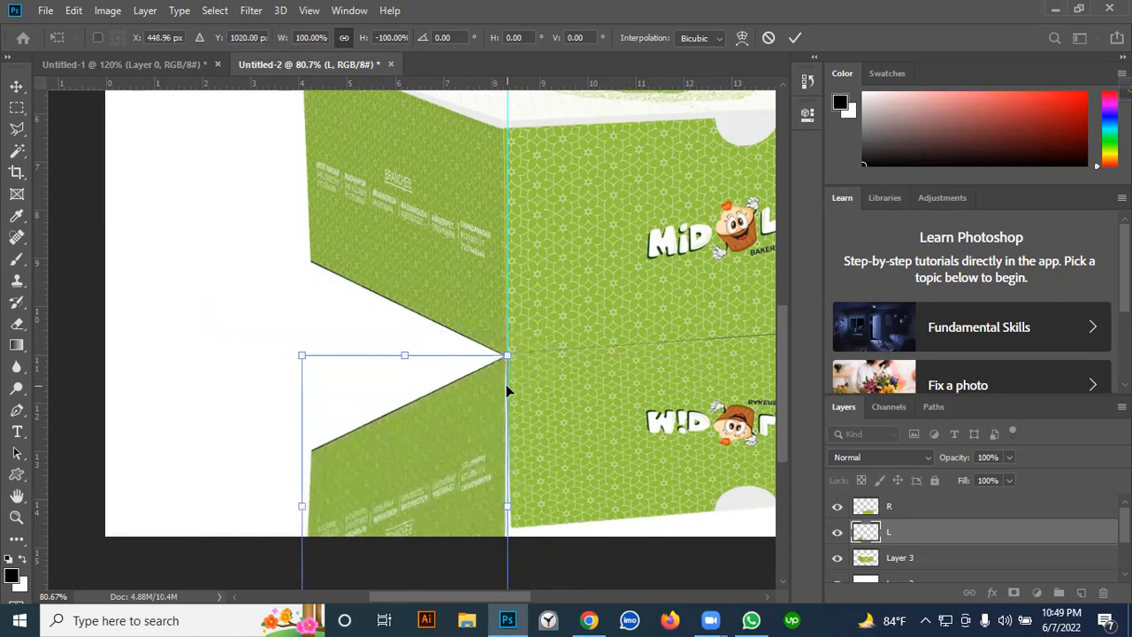
{"action": "key", "text": "Up"}
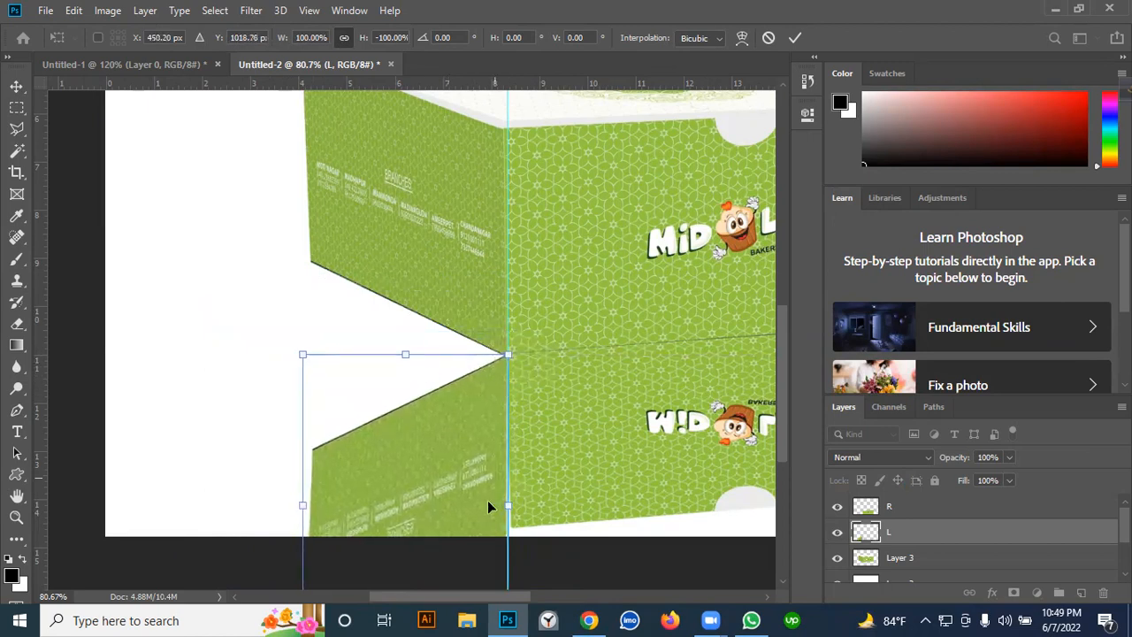
Distort layer L's outer side upward so its upper edge follows the bottom edge of the box's side panel
{"action": "right_click", "coordinate": [442, 416]}
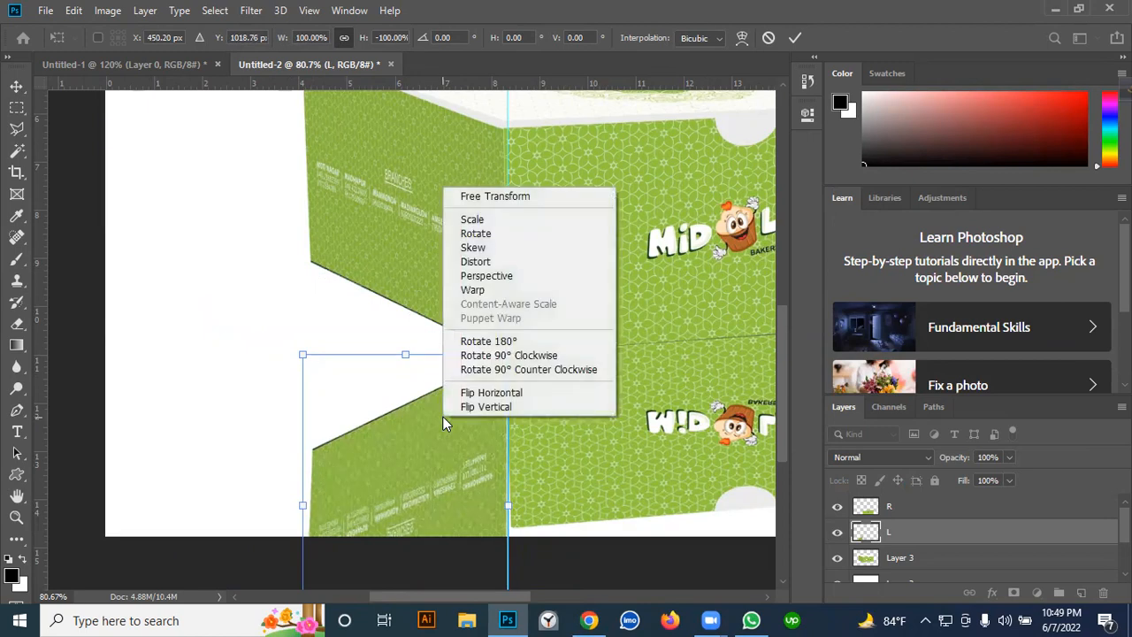
{"action": "left_click", "coordinate": [487, 264]}
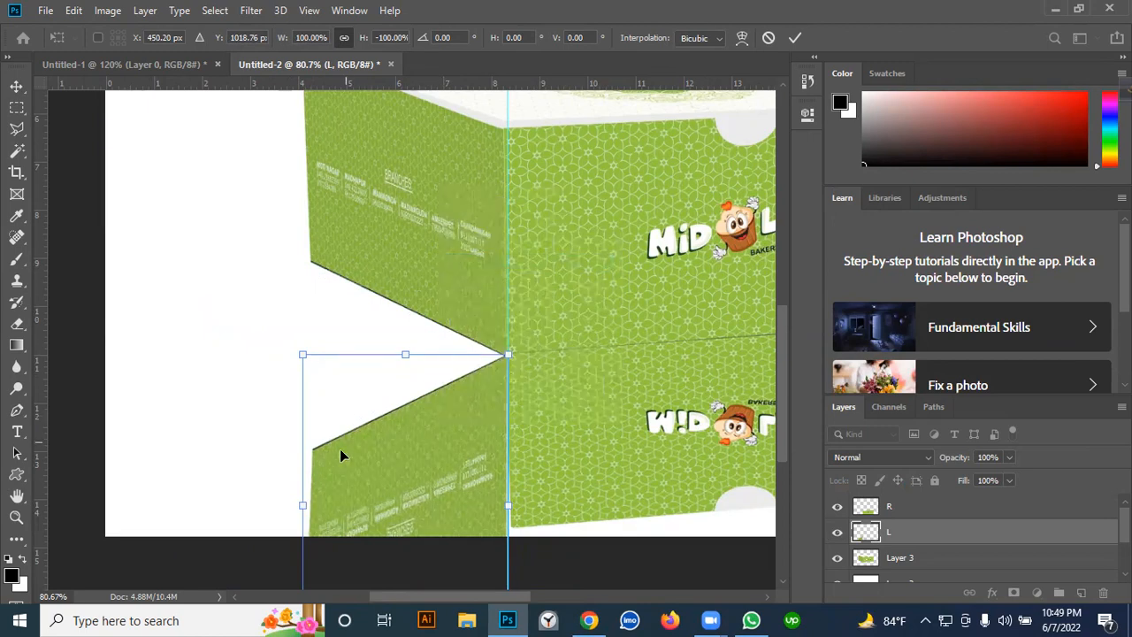
{"action": "left_click_drag", "start_coordinate": [302, 354], "coordinate": [283, 133]}
{"action": "left_click_drag", "start_coordinate": [334, 389], "coordinate": [299, 340]}
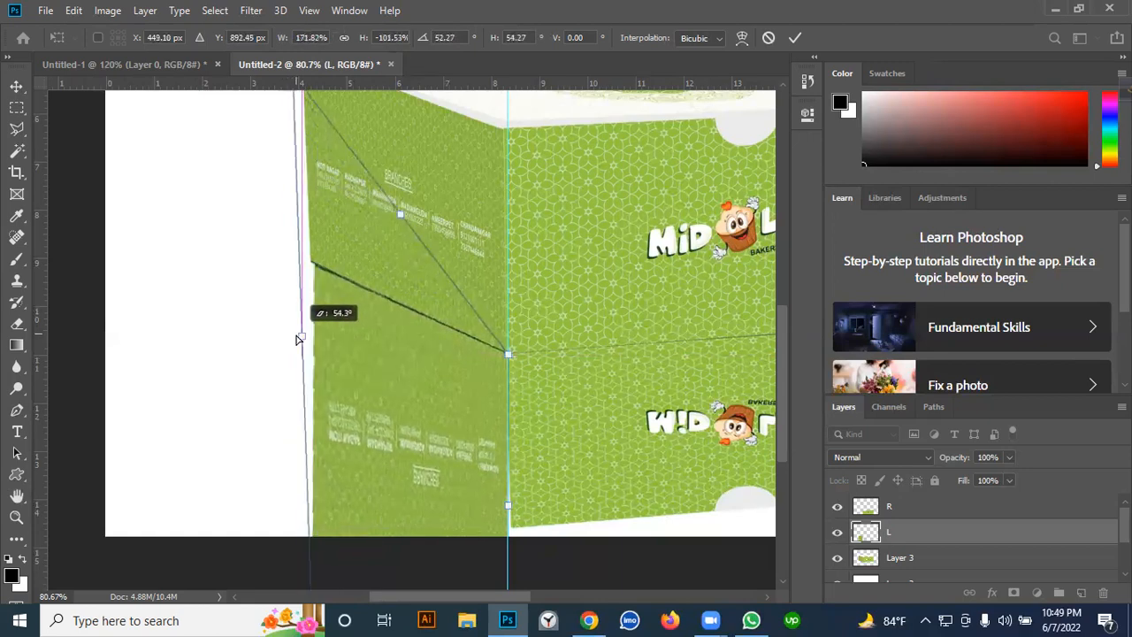
Distort layer L's lower outer corner upward and inward to shorten the reflection within the canvas, and apply the transform
{"action": "scroll", "coordinate": [359, 327], "scroll_direction": "down", "scroll_amount": 1}
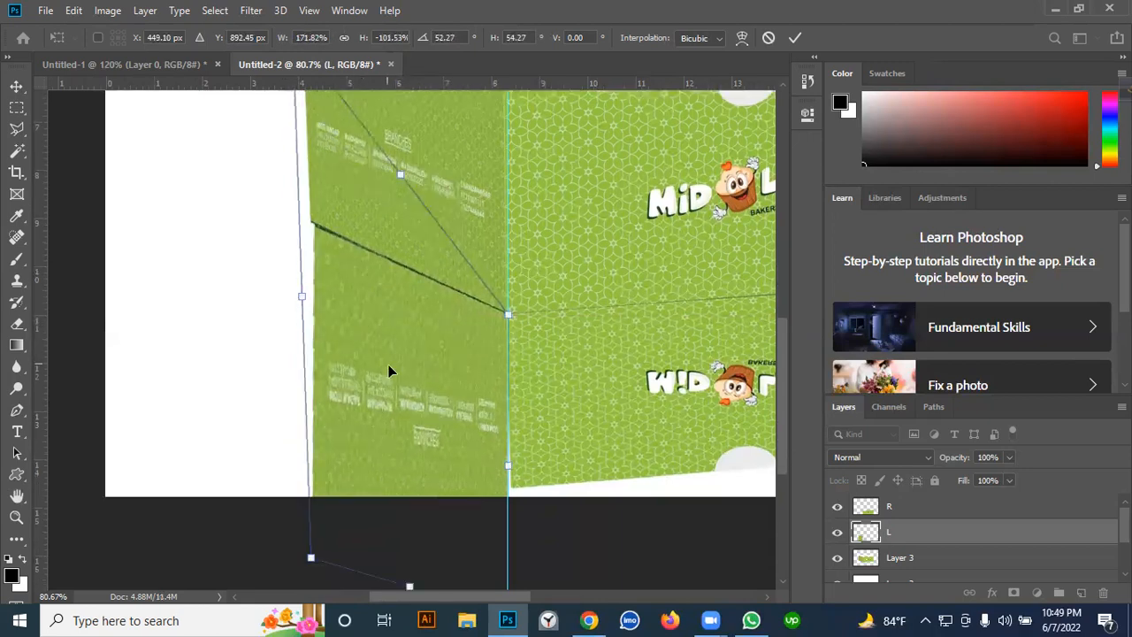
{"action": "left_click_drag", "start_coordinate": [386, 364], "coordinate": [378, 349]}
{"action": "key", "text": "ctrl+z"}
{"action": "mouse_move", "coordinate": [314, 563]}
{"action": "left_mouse_down"}
{"action": "mouse_move", "coordinate": [309, 548]}
{"action": "mouse_move", "coordinate": [286, 566]}
{"action": "mouse_move", "coordinate": [305, 580]}
{"action": "left_mouse_up"}
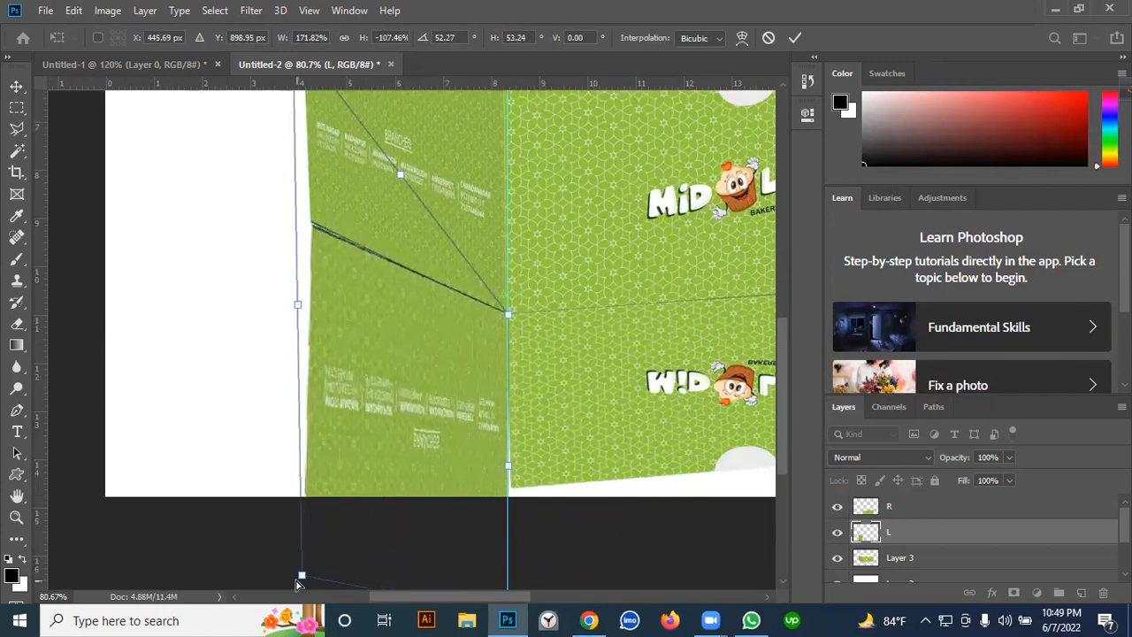
{"action": "left_click_drag", "start_coordinate": [301, 578], "coordinate": [361, 402]}
{"action": "left_click_drag", "start_coordinate": [370, 357], "coordinate": [351, 372]}
{"action": "key", "text": "ctrl+z"}
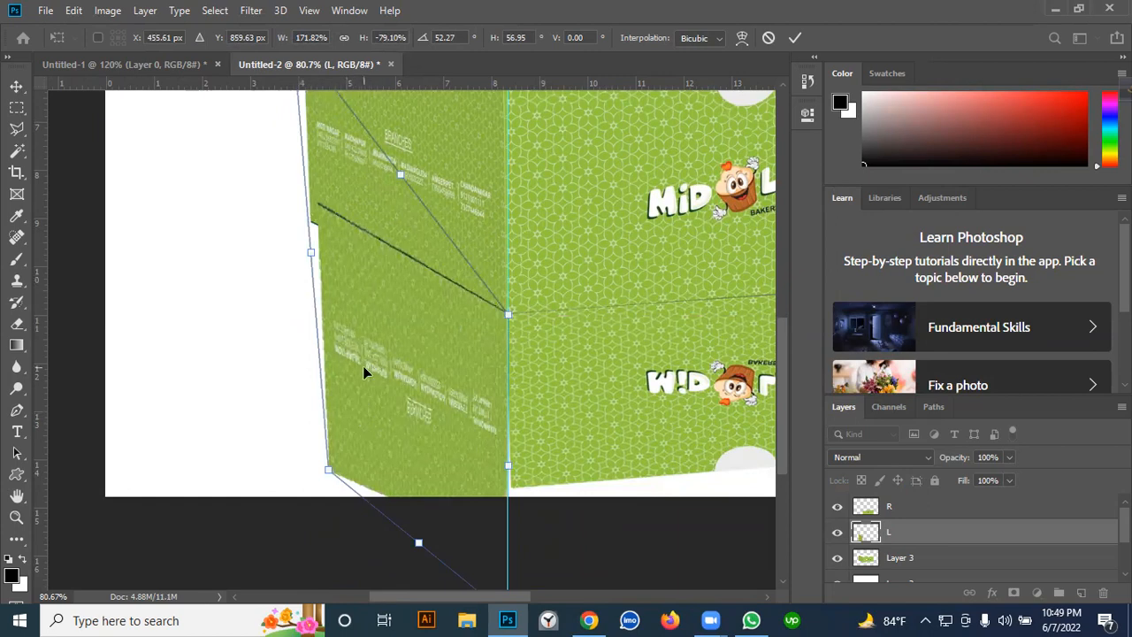
{"action": "left_click_drag", "start_coordinate": [329, 473], "coordinate": [328, 460]}
{"action": "key", "text": "Return"}
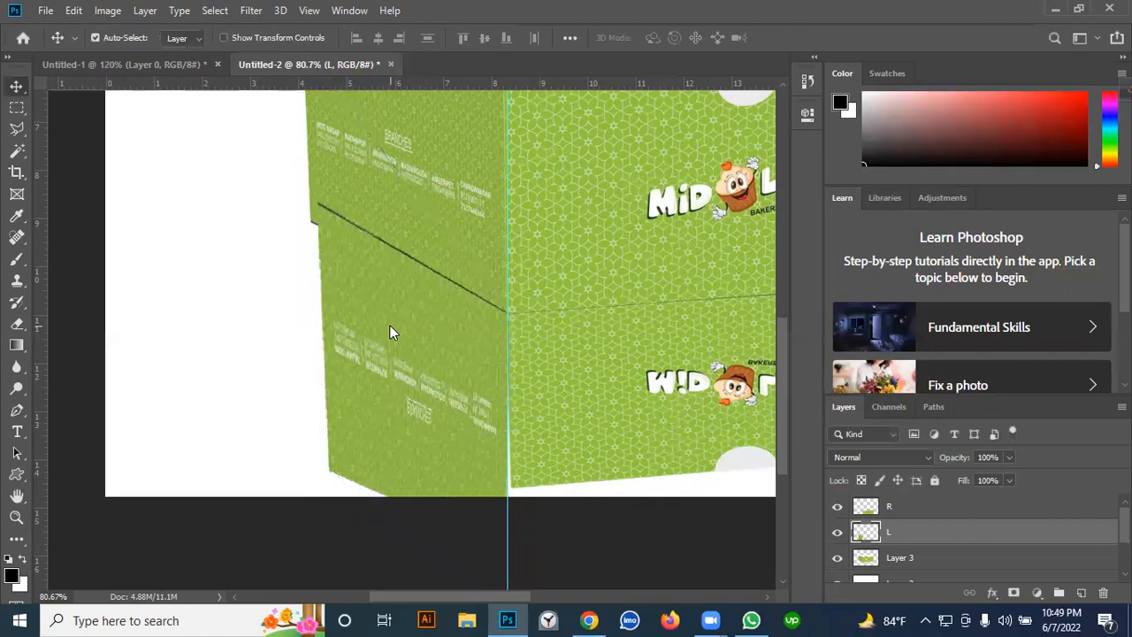
Undo the last two transforms and restore the latest Free Transform state from the history
{"action": "key", "text": "ctrl+z"}
{"action": "key", "text": "ctrl+z"}
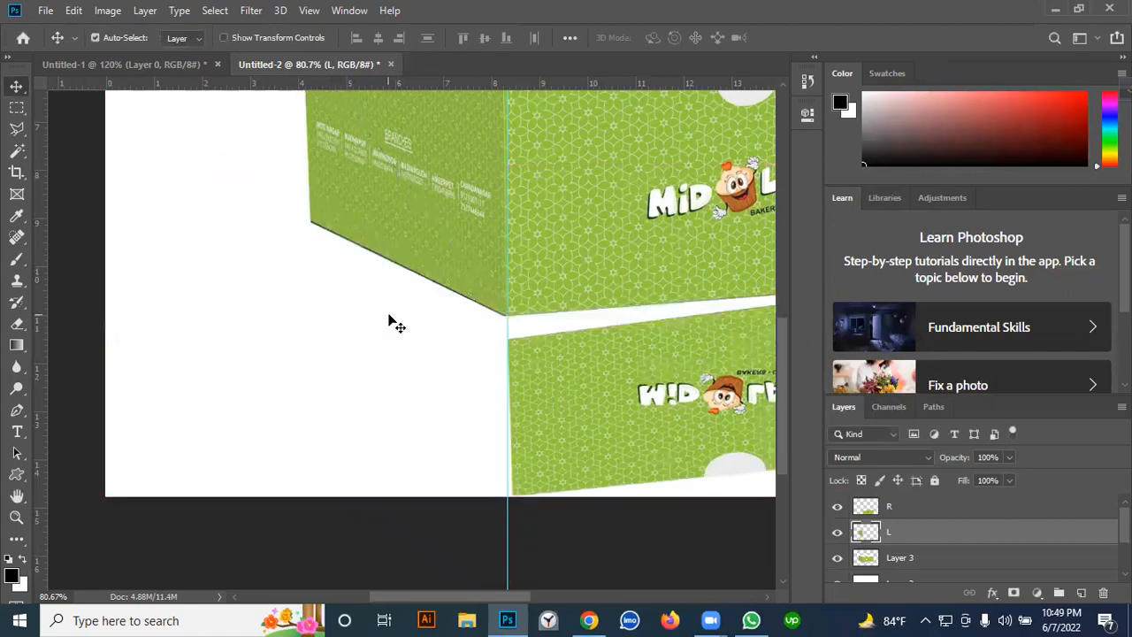
{"action": "key", "text": "z"}
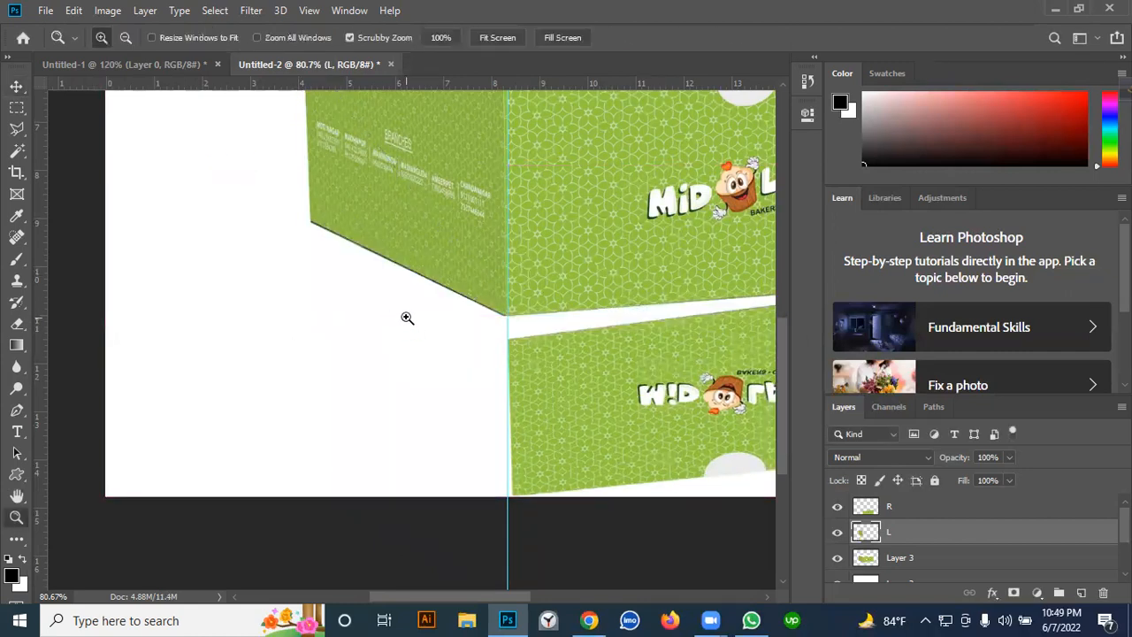
{"action": "left_click", "coordinate": [807, 82]}
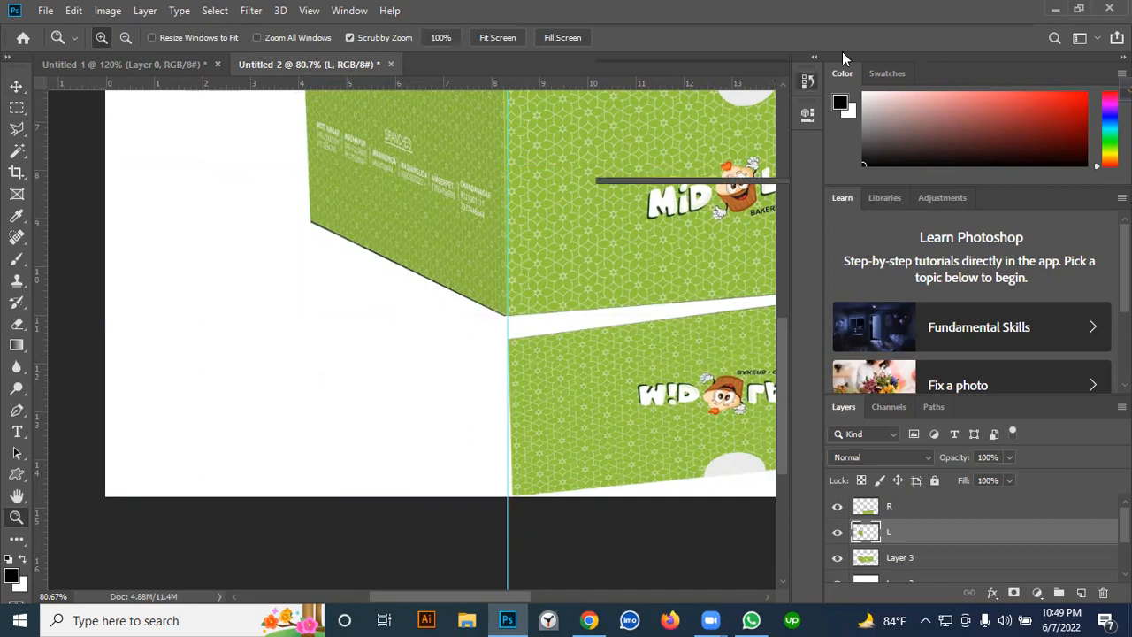
{"action": "left_click", "coordinate": [672, 147]}
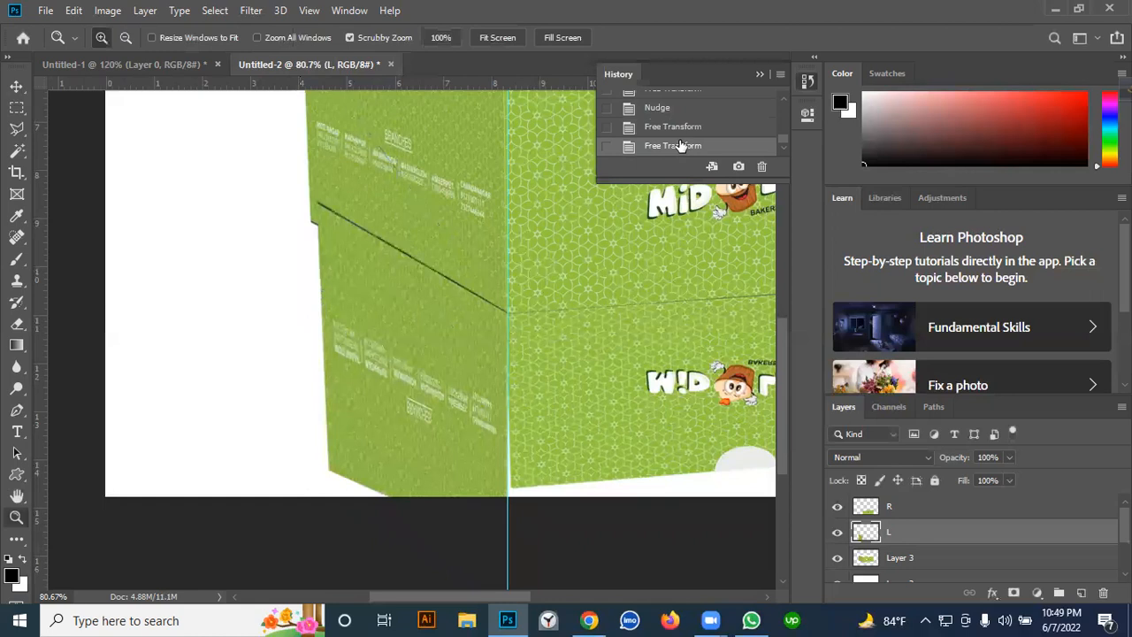
{"action": "key", "text": "ctrl+z"}
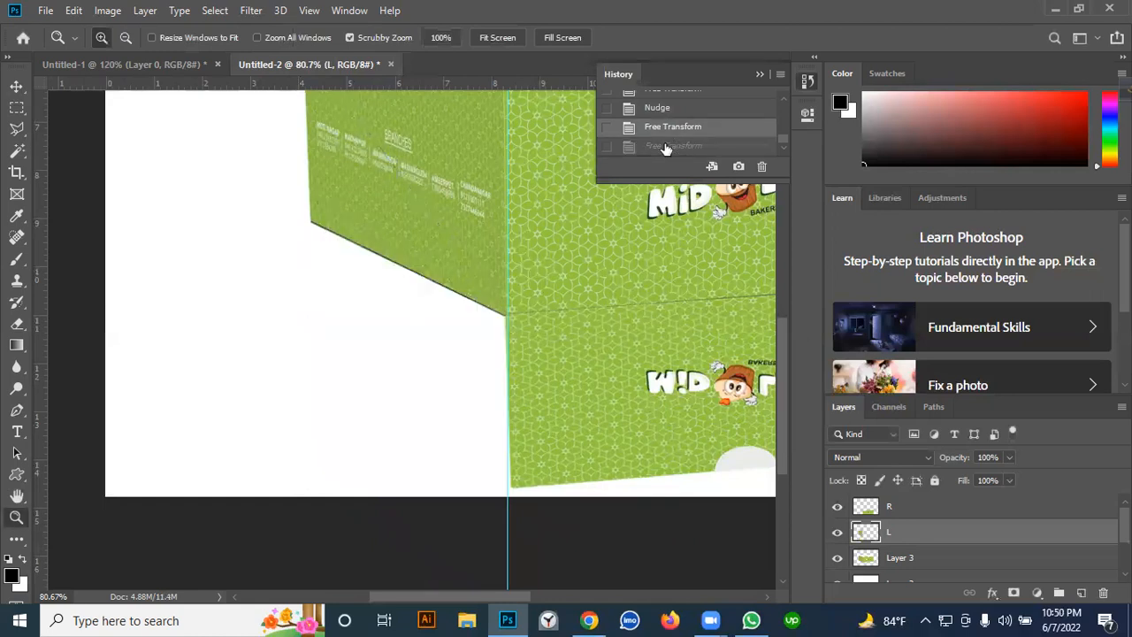
{"action": "left_click", "coordinate": [666, 146]}
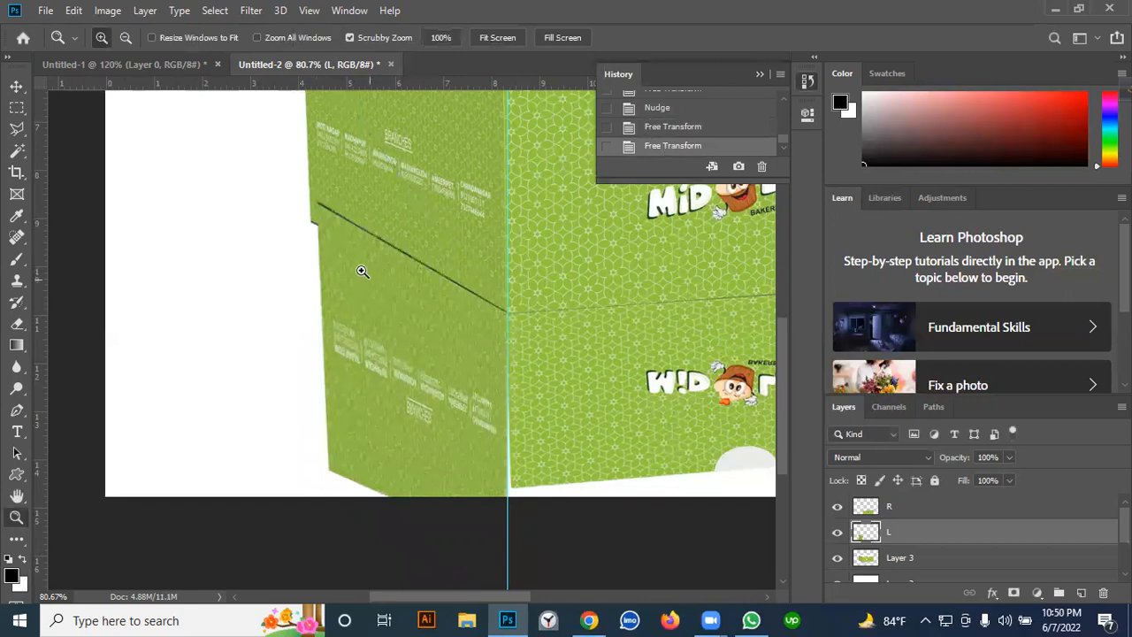
Distort layer L to meet the side panel's outer bottom corner, and raise its lower corners so the inner one meets layer R's lower corner
{"action": "left_click", "coordinate": [15, 87]}
{"action": "key", "text": "ctrl+t"}
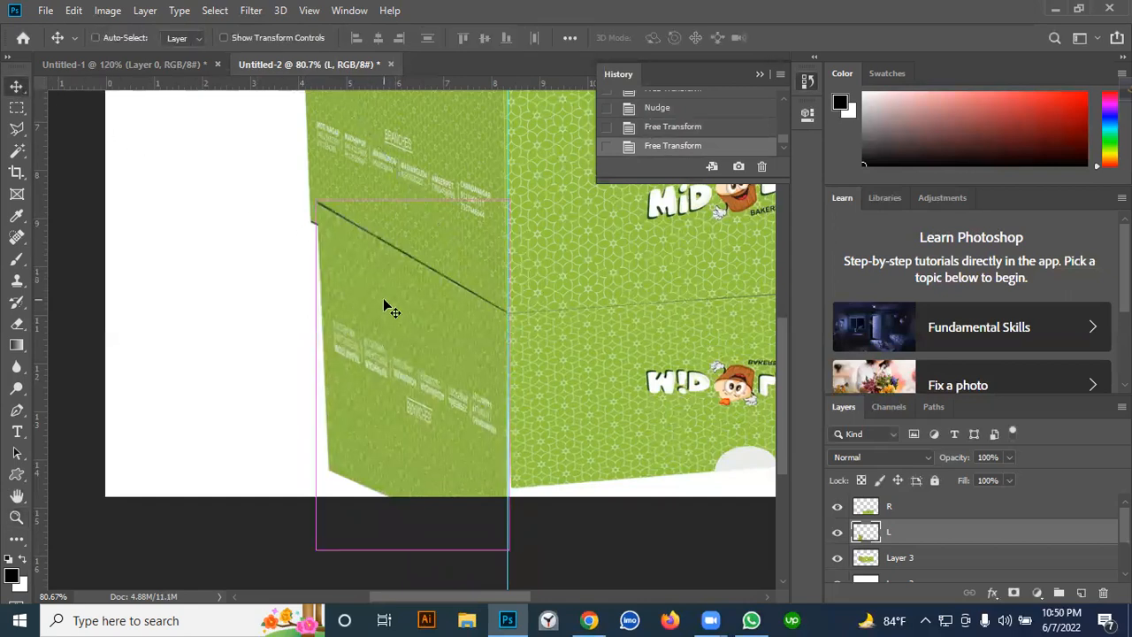
{"action": "right_click", "coordinate": [359, 259]}
{"action": "left_click", "coordinate": [417, 335]}
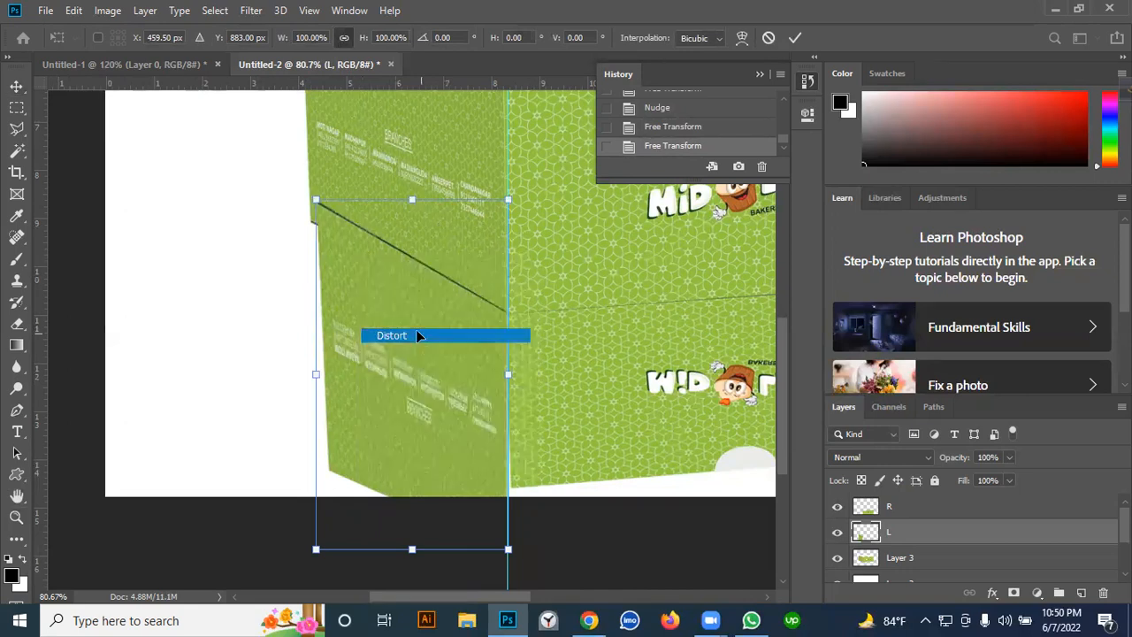
{"action": "mouse_move", "coordinate": [316, 200]}
{"action": "left_mouse_down"}
{"action": "mouse_move", "coordinate": [311, 236]}
{"action": "mouse_move", "coordinate": [309, 220]}
{"action": "left_mouse_up"}
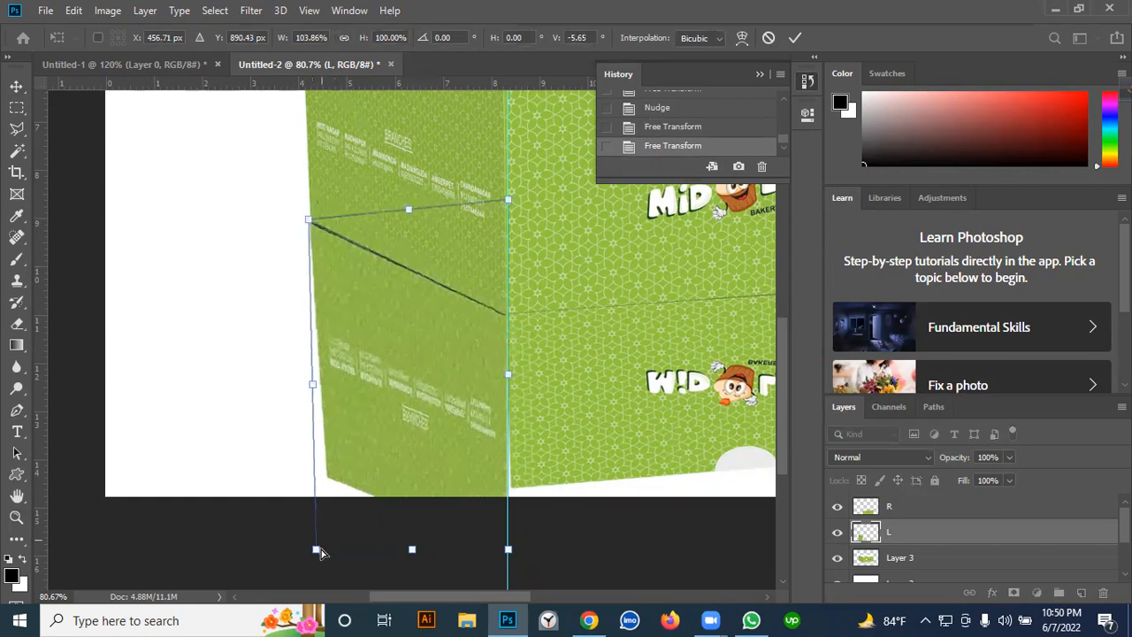
{"action": "left_click_drag", "start_coordinate": [319, 551], "coordinate": [304, 516]}
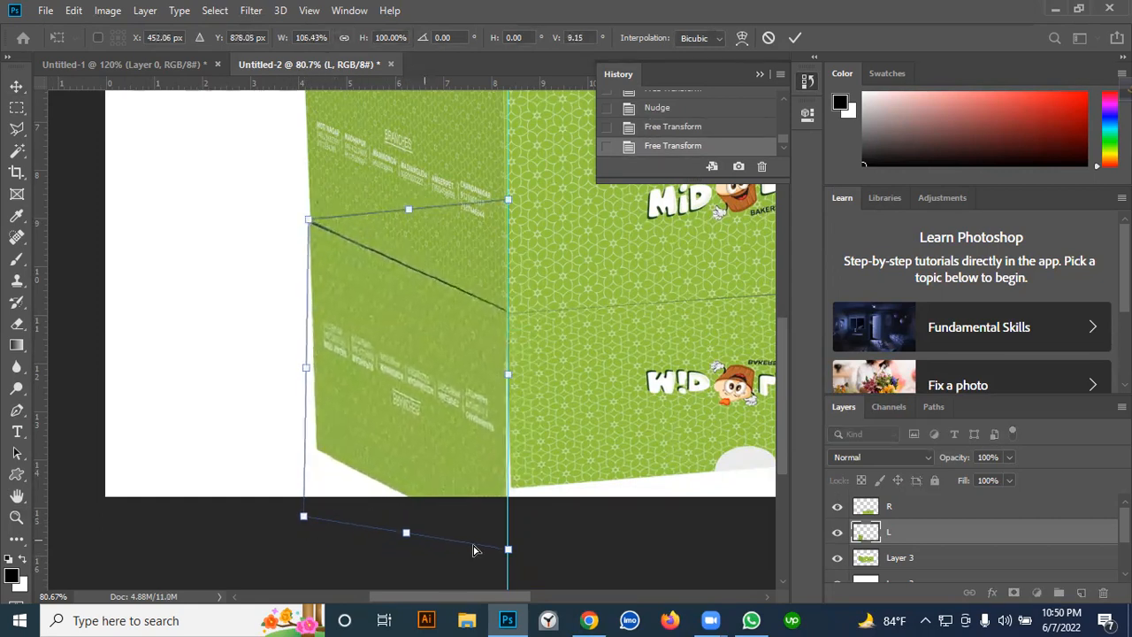
{"action": "left_click_drag", "start_coordinate": [512, 554], "coordinate": [520, 491]}
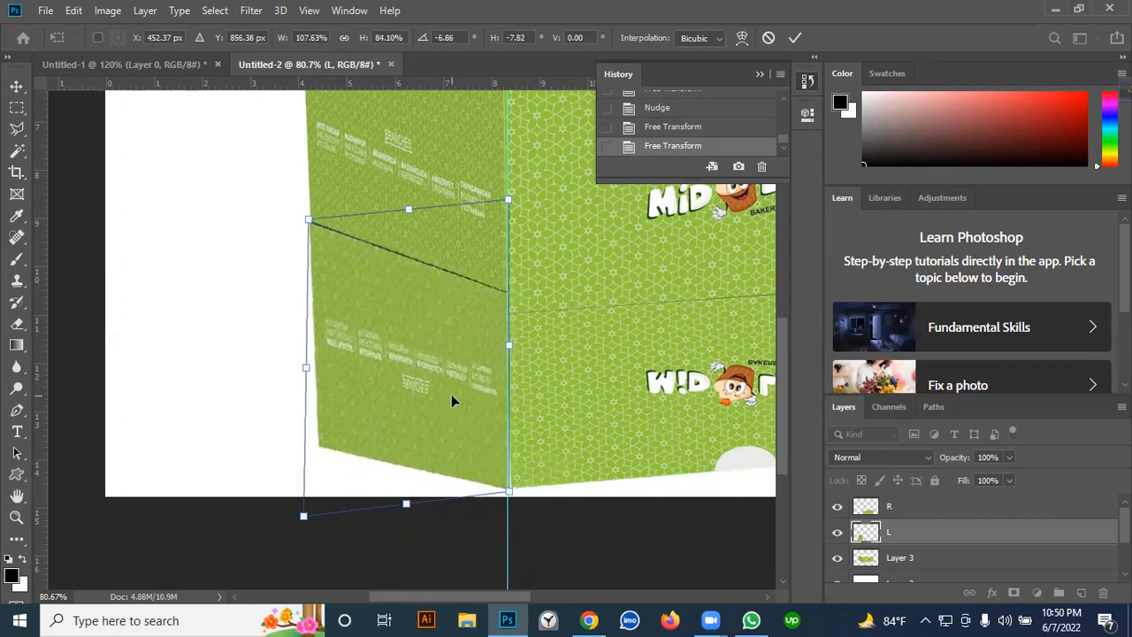
{"action": "key", "text": "Return"}
Warp layer R's lower inner corner slightly outward to close the gap along layer L, and apply the transform
{"action": "left_click_drag", "start_coordinate": [617, 414], "coordinate": [473, 405]}
{"action": "left_click", "coordinate": [485, 412]}
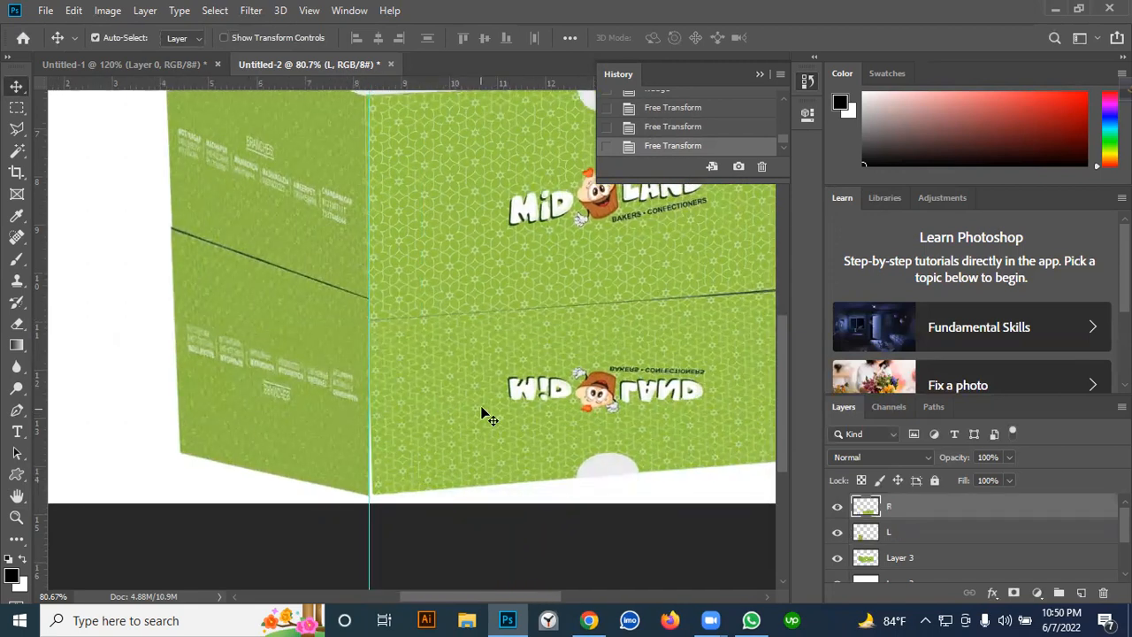
{"action": "key", "text": "ctrl"}
{"action": "key", "text": "ctrl+t"}
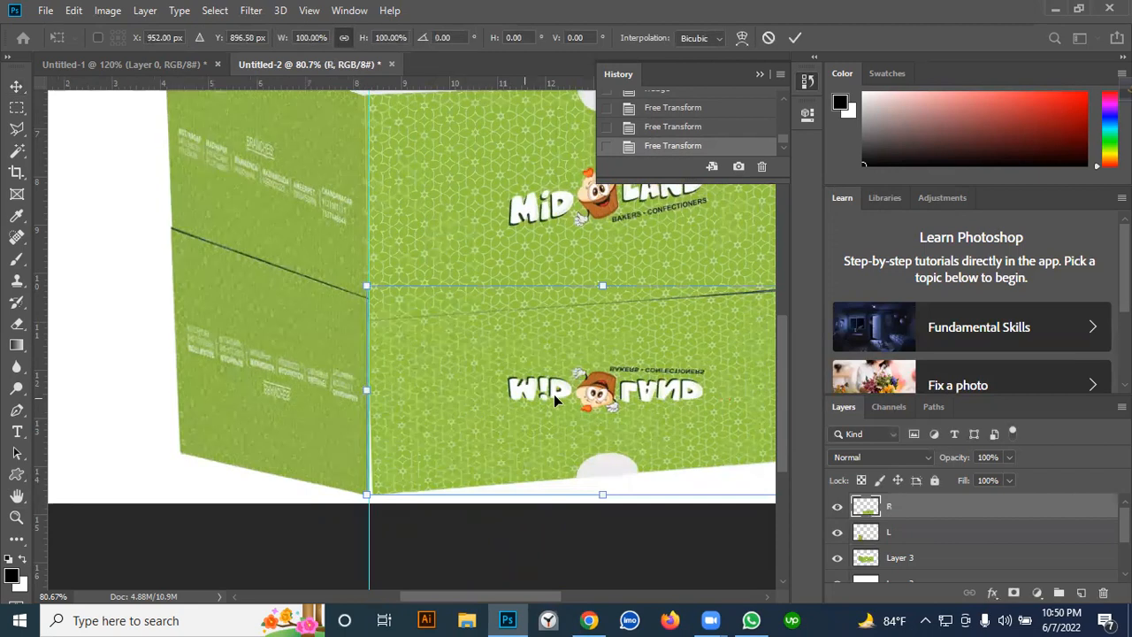
{"action": "right_click", "coordinate": [496, 367]}
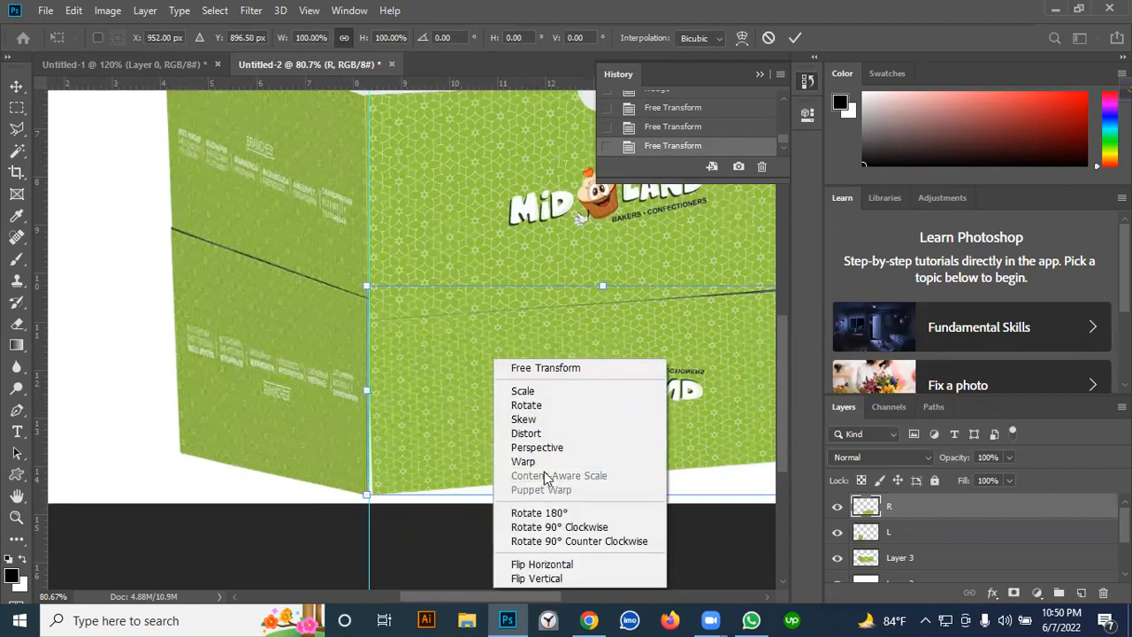
{"action": "left_click", "coordinate": [523, 461]}
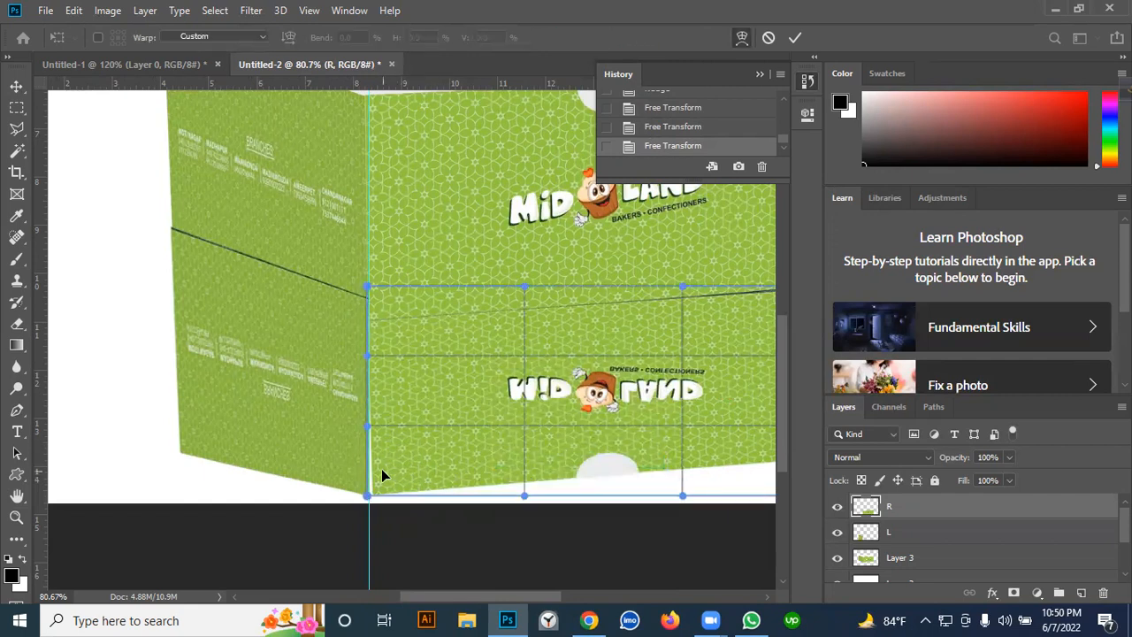
{"action": "left_click_drag", "start_coordinate": [375, 475], "coordinate": [379, 468]}
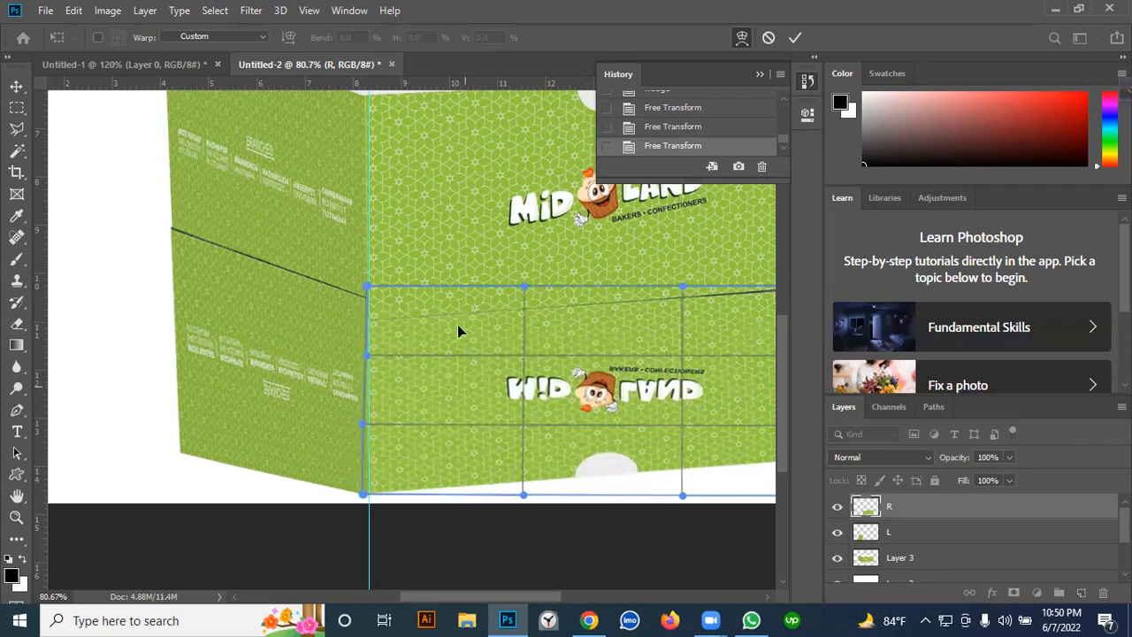
{"action": "left_click", "coordinate": [795, 38]}
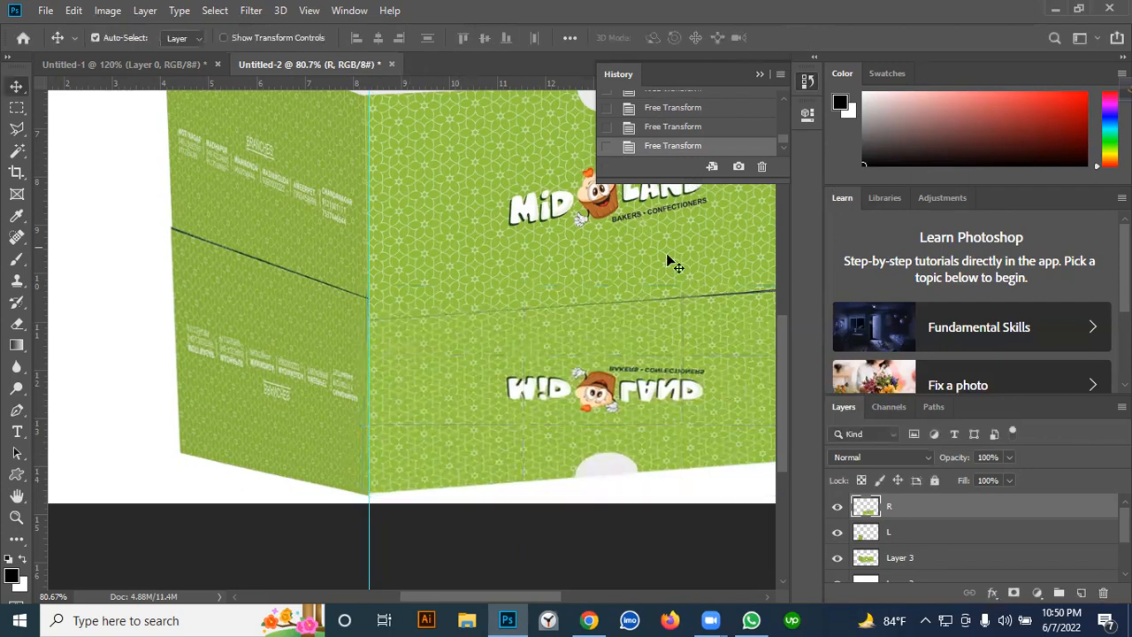
Remove the vertical guide from the canvas, and hide and show layer R to check the front reflection
{"action": "key", "text": "ctrl+0"}
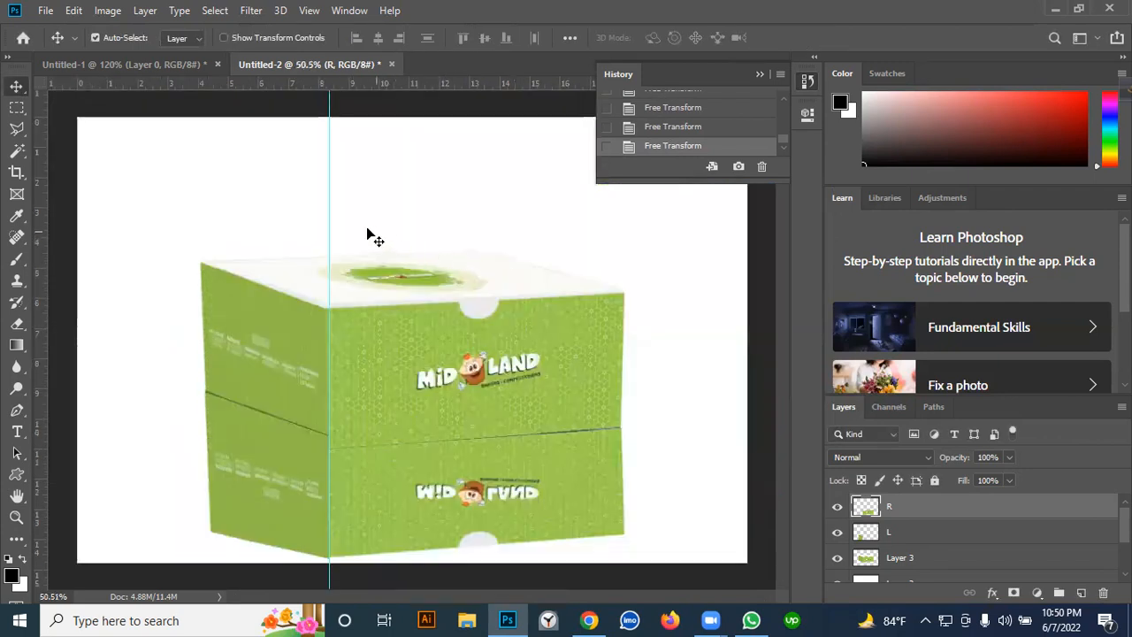
{"action": "left_click_drag", "start_coordinate": [327, 211], "coordinate": [44, 255]}
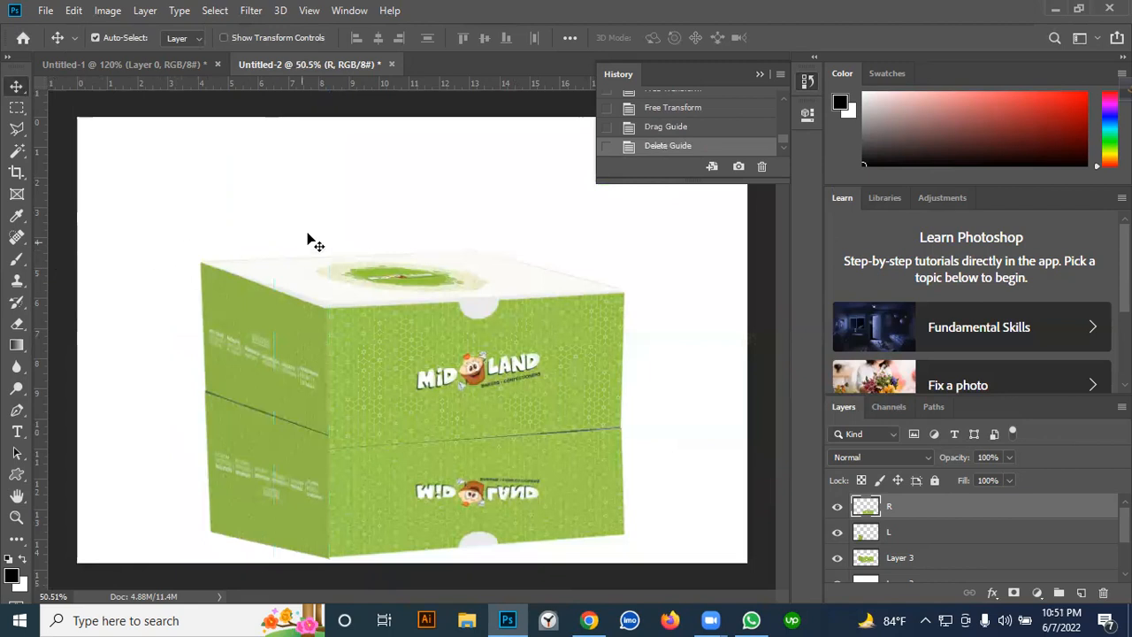
{"action": "scroll", "coordinate": [309, 239], "scroll_direction": "down", "scroll_amount": 2}
{"action": "scroll", "coordinate": [354, 340], "scroll_direction": "up", "scroll_amount": 2}
{"action": "left_click", "coordinate": [836, 506]}
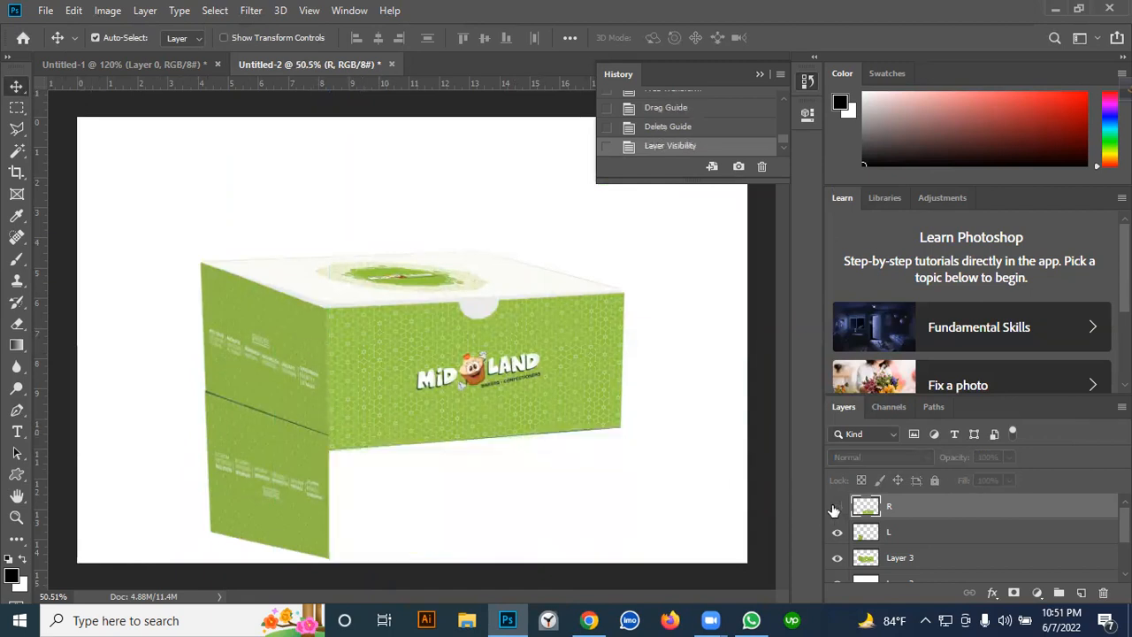
{"action": "left_click", "coordinate": [837, 507]}
Move layer L down and nudge it so its inner upper corner meets the box's front bottom corner
{"action": "left_click_drag", "start_coordinate": [247, 446], "coordinate": [299, 430]}
{"action": "scroll", "coordinate": [235, 467], "scroll_direction": "up", "scroll_amount": 2}
{"action": "scroll", "coordinate": [242, 475], "scroll_direction": "up", "scroll_amount": 2}
{"action": "key", "text": "Right"}
{"action": "key", "text": "Right"}
{"action": "key", "text": "Right"}
{"action": "key", "text": "Right"}
{"action": "key", "text": "Right"}
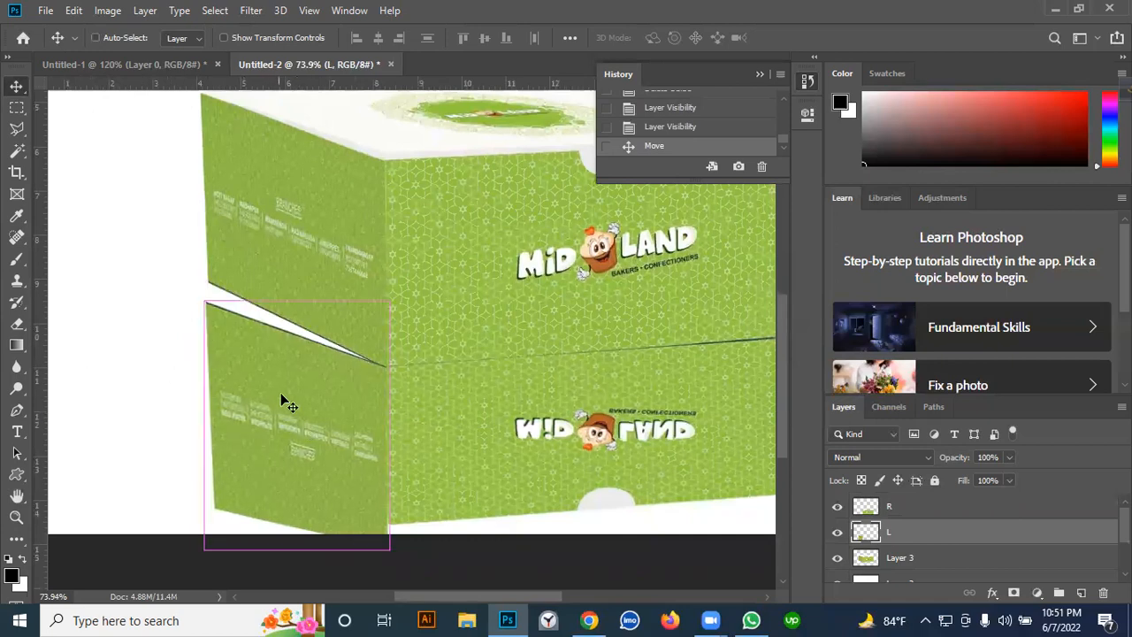
Distort layer L to meet the side panel's outer bottom corner, raise its lower corners to align with layer R, and apply the transform
{"action": "key", "text": "ctrl+t"}
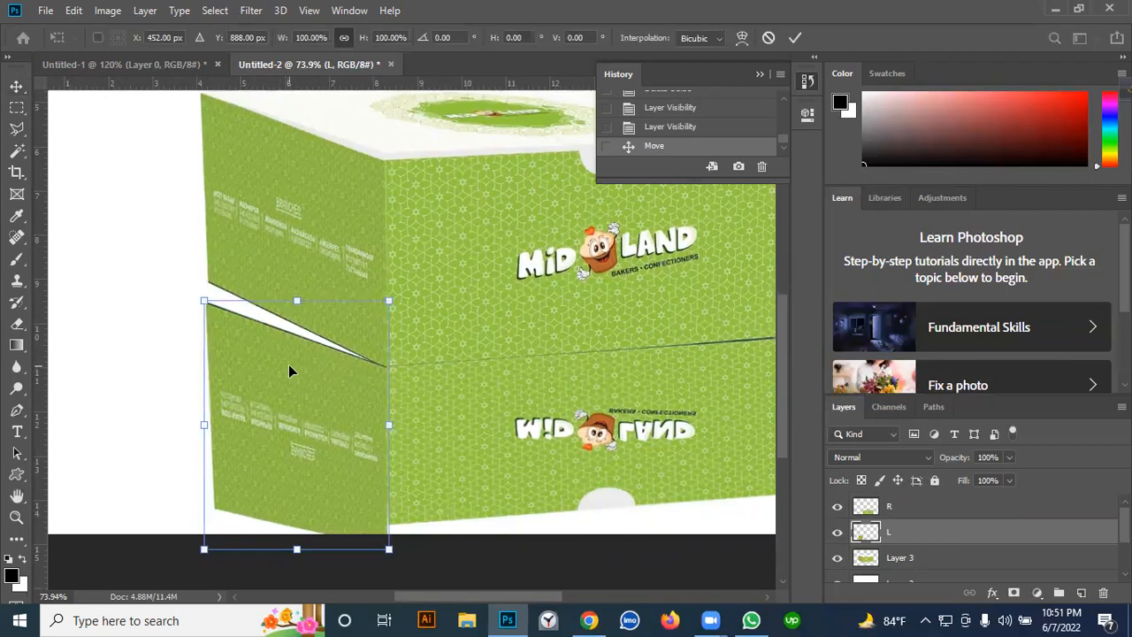
{"action": "right_click", "coordinate": [291, 365]}
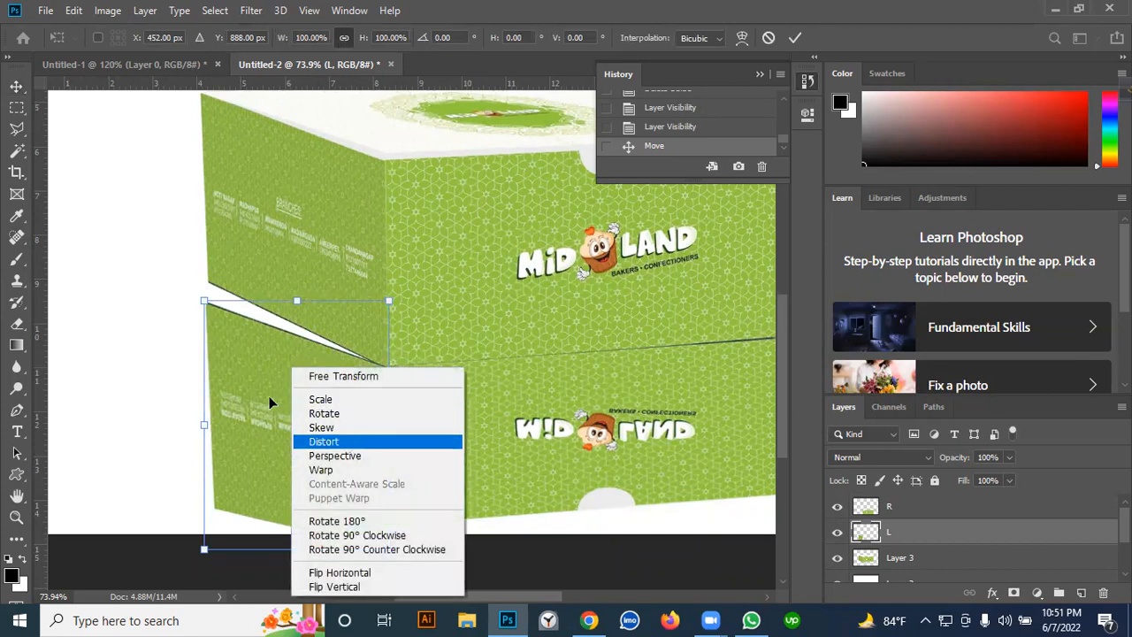
{"action": "left_click", "coordinate": [320, 442]}
{"action": "left_click_drag", "start_coordinate": [202, 305], "coordinate": [206, 285]}
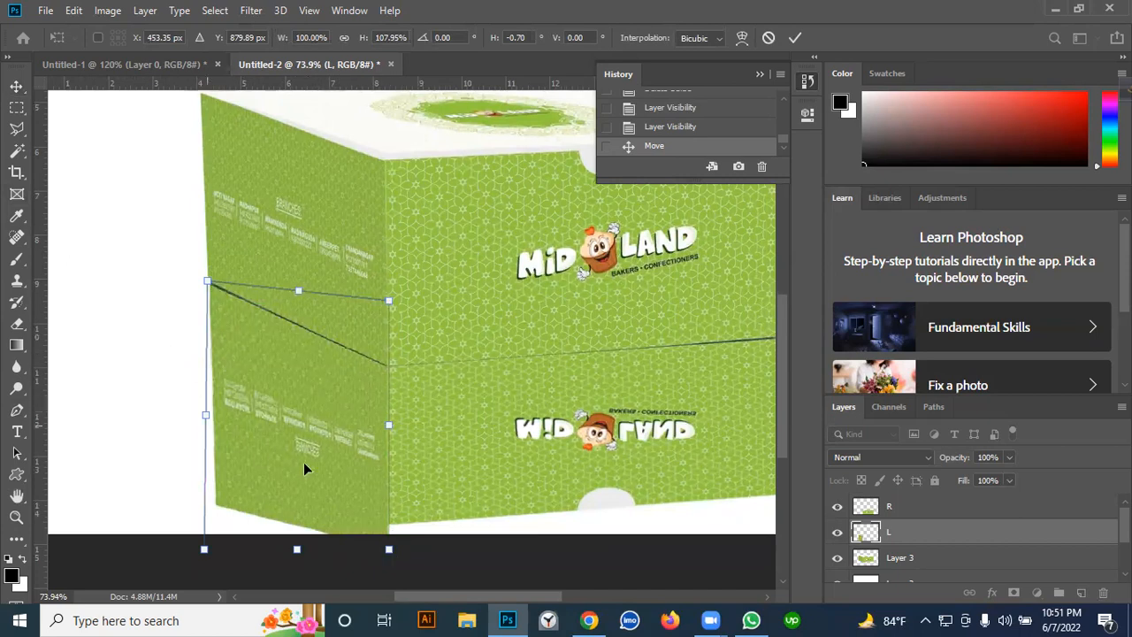
{"action": "left_click_drag", "start_coordinate": [205, 552], "coordinate": [209, 469]}
{"action": "left_click_drag", "start_coordinate": [394, 557], "coordinate": [394, 528]}
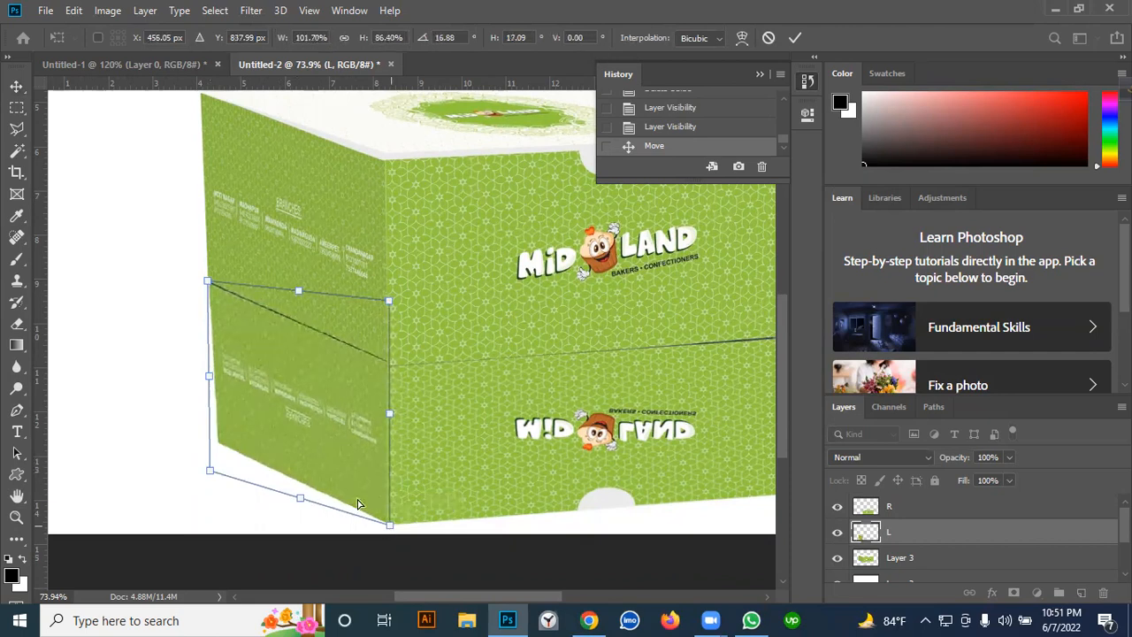
{"action": "key", "text": "Return"}
Shift layer L slightly down so its inner upper corner touches the junction of the box's bottom edges
{"action": "scroll", "coordinate": [416, 339], "scroll_direction": "down", "scroll_amount": 5}
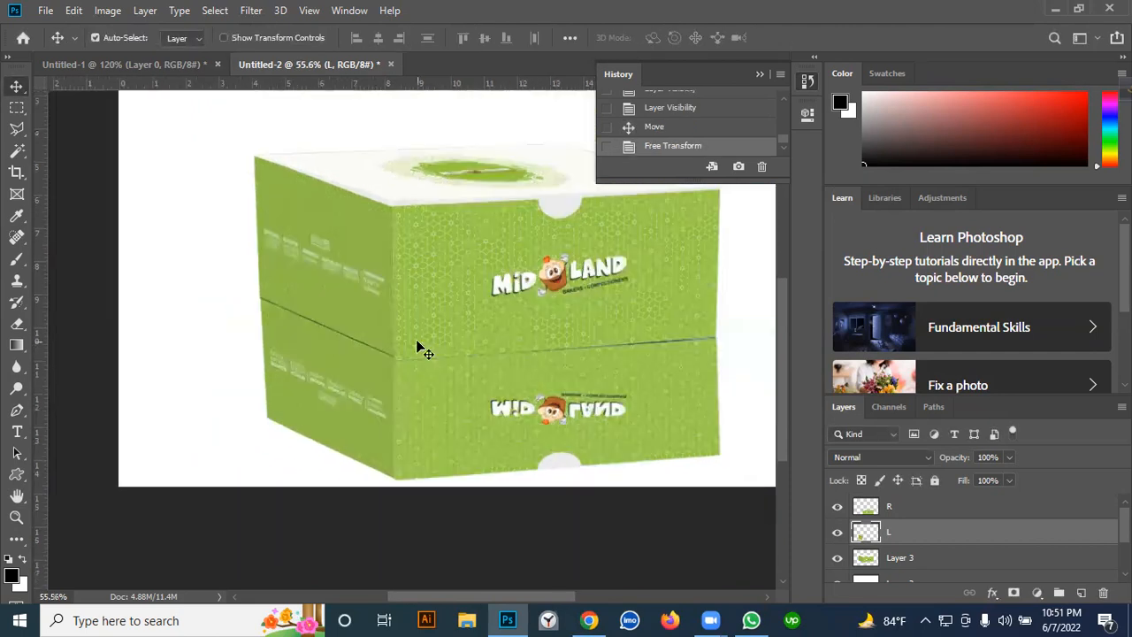
{"action": "scroll", "coordinate": [363, 341], "scroll_direction": "down", "scroll_amount": 1}
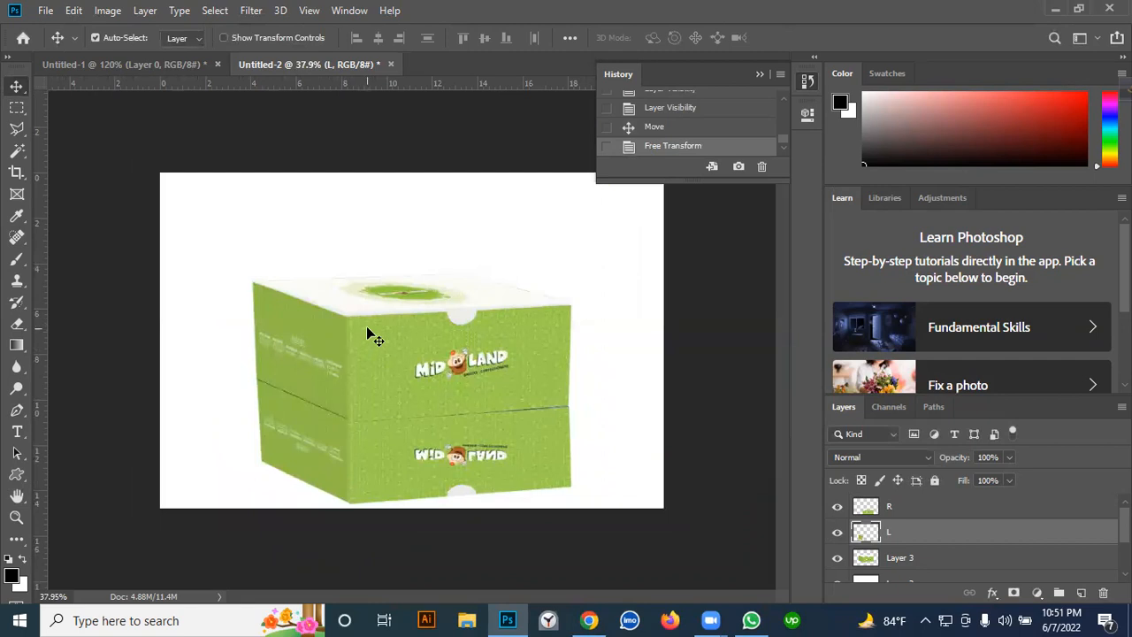
{"action": "scroll", "coordinate": [329, 425], "scroll_direction": "up", "scroll_amount": 4}
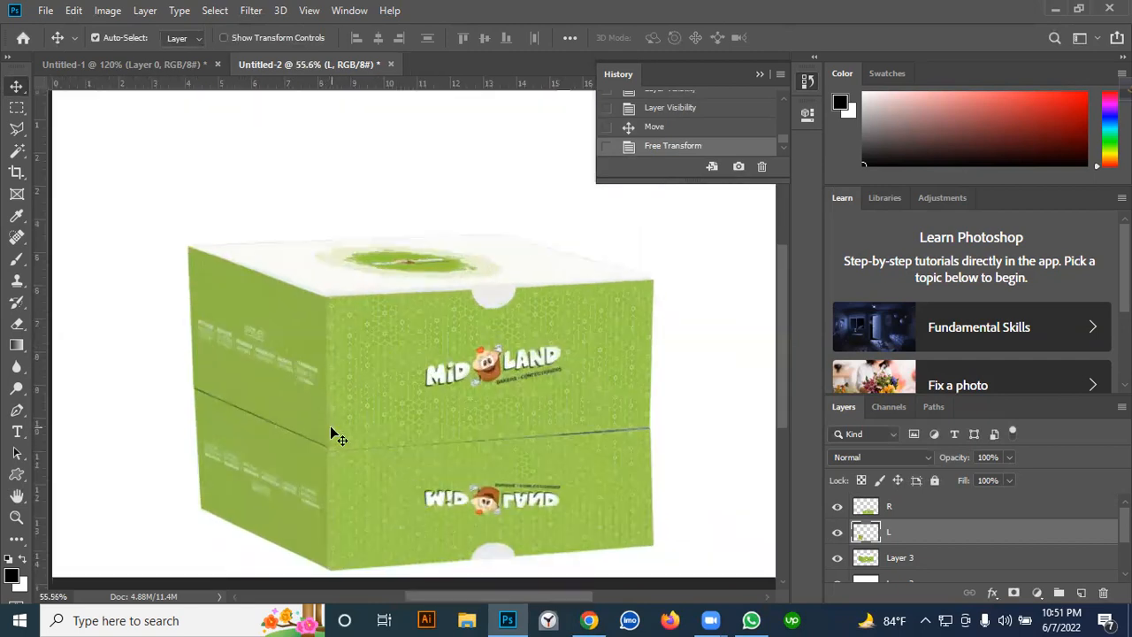
{"action": "scroll", "coordinate": [336, 433], "scroll_direction": "up", "scroll_amount": 5}
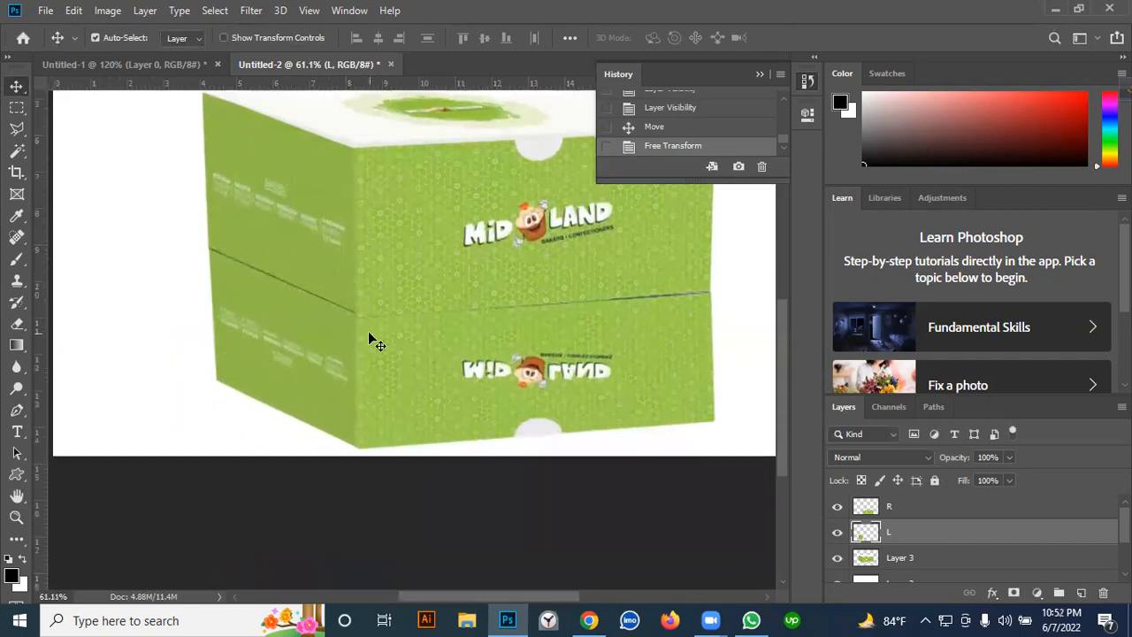
{"action": "scroll", "coordinate": [351, 359], "scroll_direction": "up", "scroll_amount": 1}
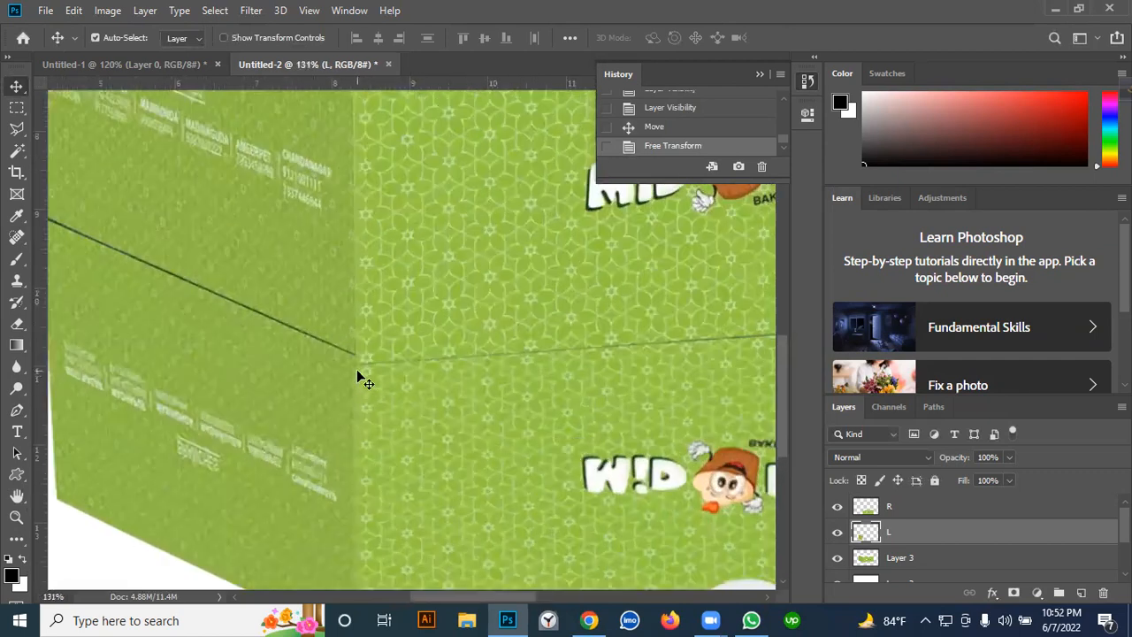
{"action": "left_click_drag", "start_coordinate": [325, 371], "coordinate": [334, 387]}
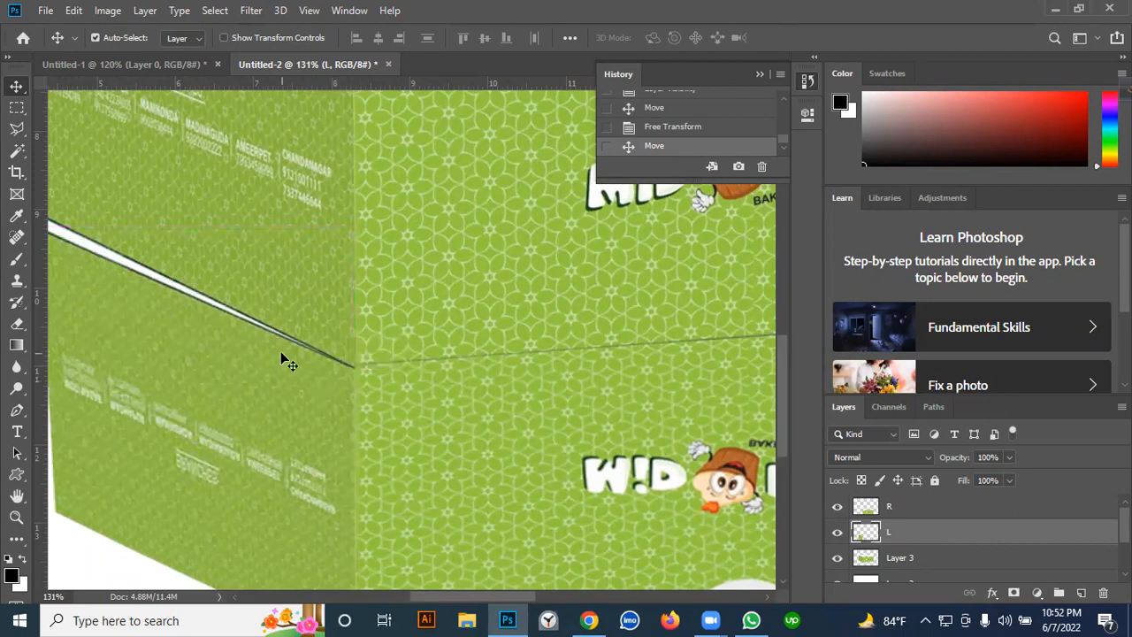
{"action": "left_click", "coordinate": [389, 383]}
{"action": "scroll", "coordinate": [323, 349], "scroll_direction": "down", "scroll_amount": 1}
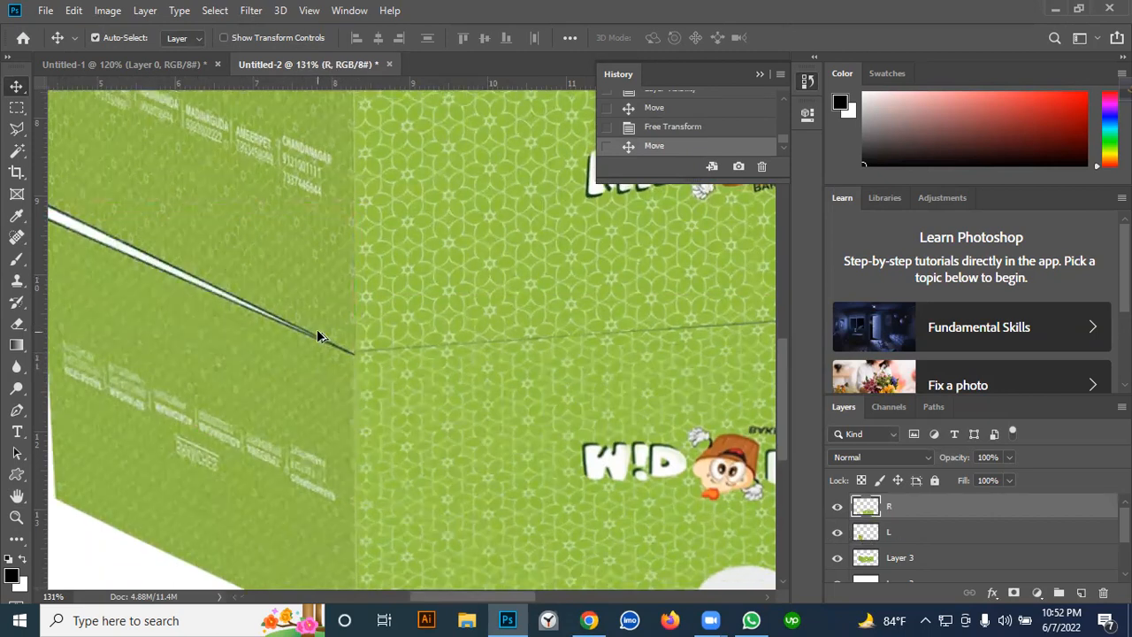
{"action": "scroll", "coordinate": [320, 336], "scroll_direction": "down", "scroll_amount": 2}
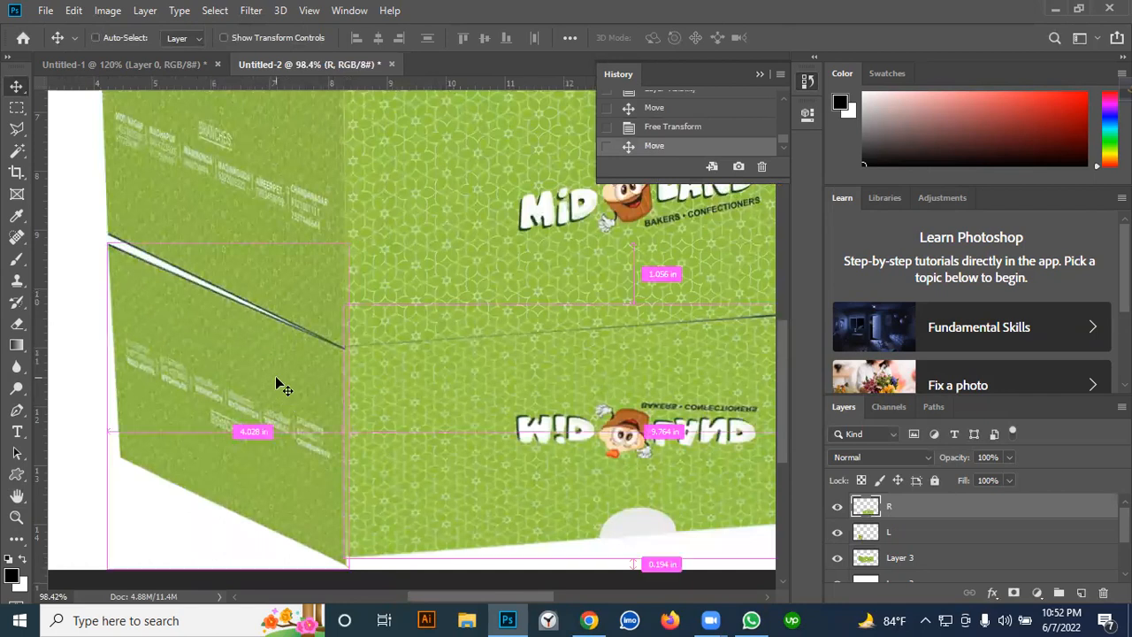
{"action": "key", "text": "ctrl+t"}
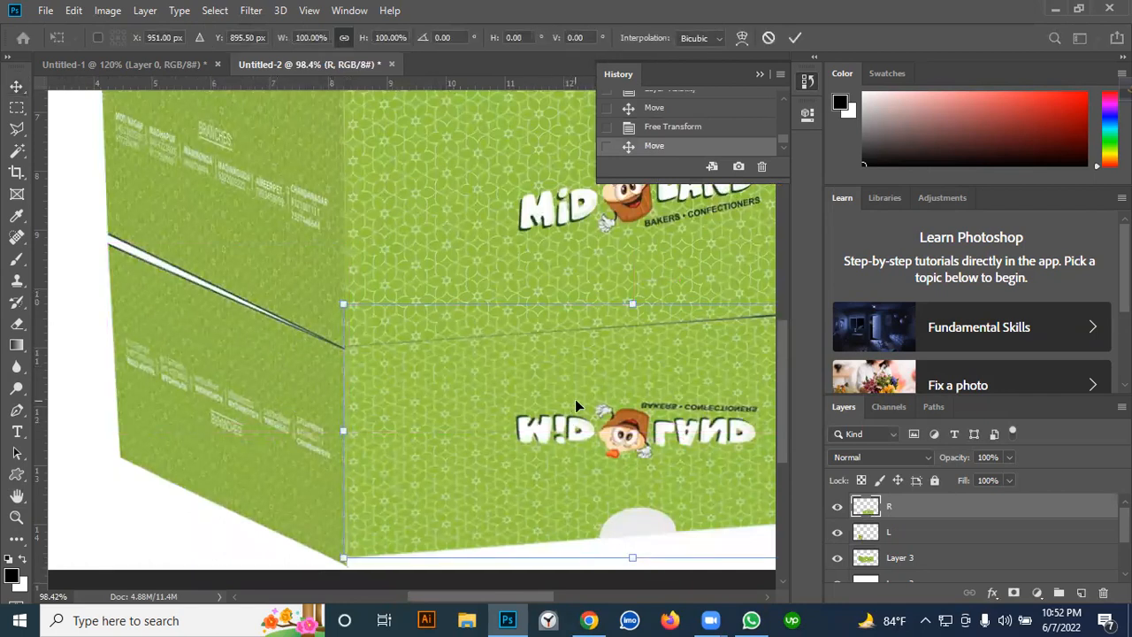
{"action": "key", "text": "Return"}
Distort layer L's outer upper corner up to close the gap under the side panel, align its inner corners with layer R, and apply
{"action": "left_click", "coordinate": [210, 389]}
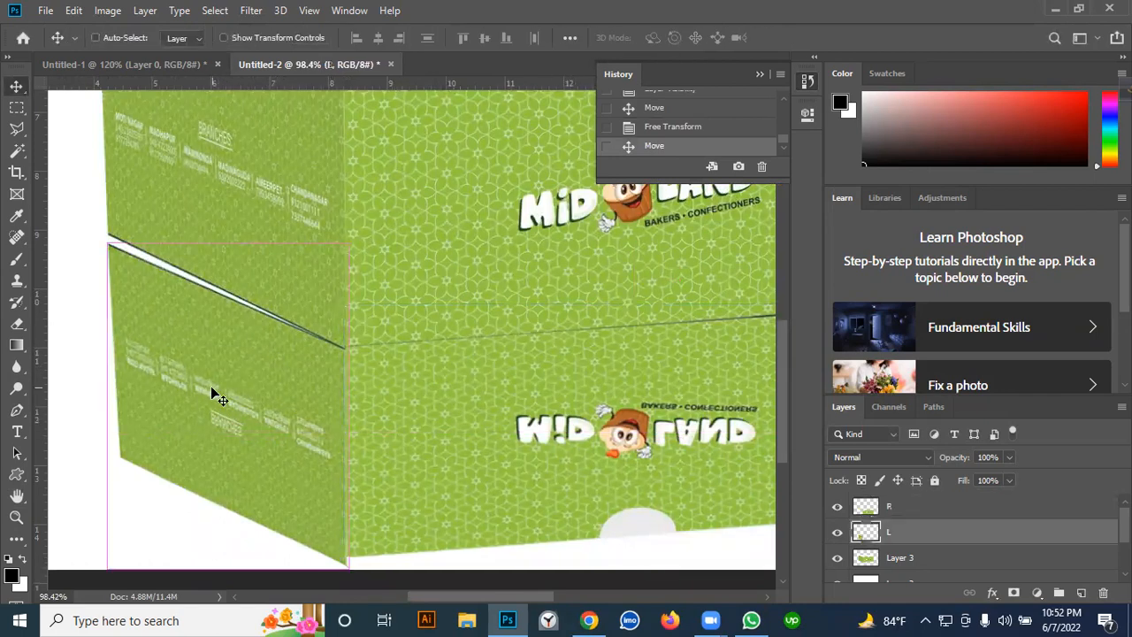
{"action": "key", "text": "ctrl+t"}
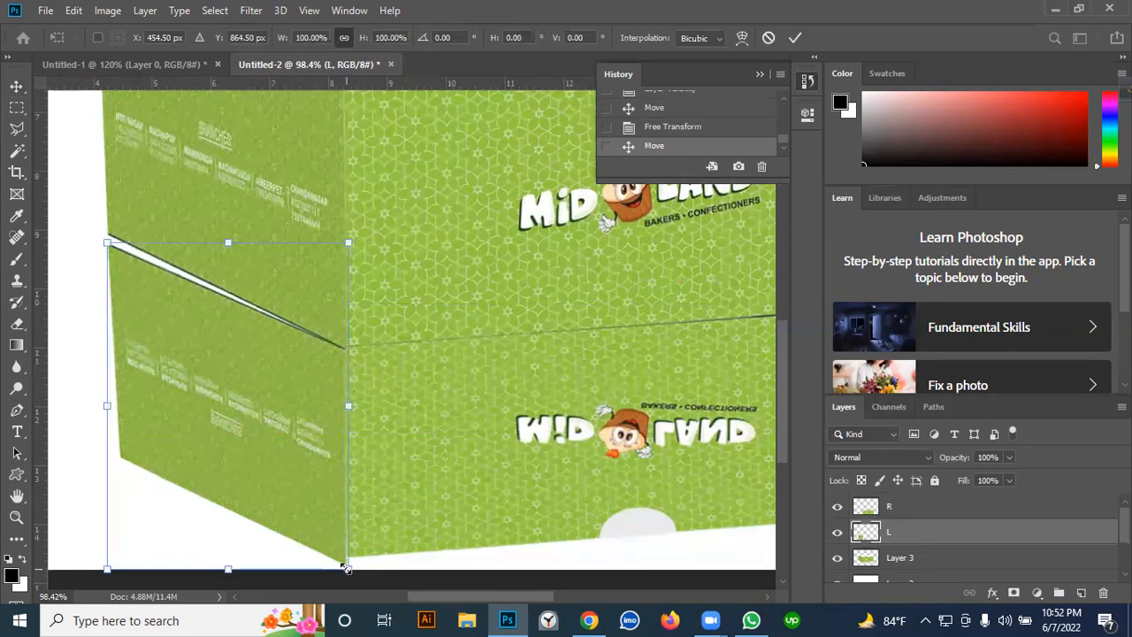
{"action": "right_click", "coordinate": [256, 404]}
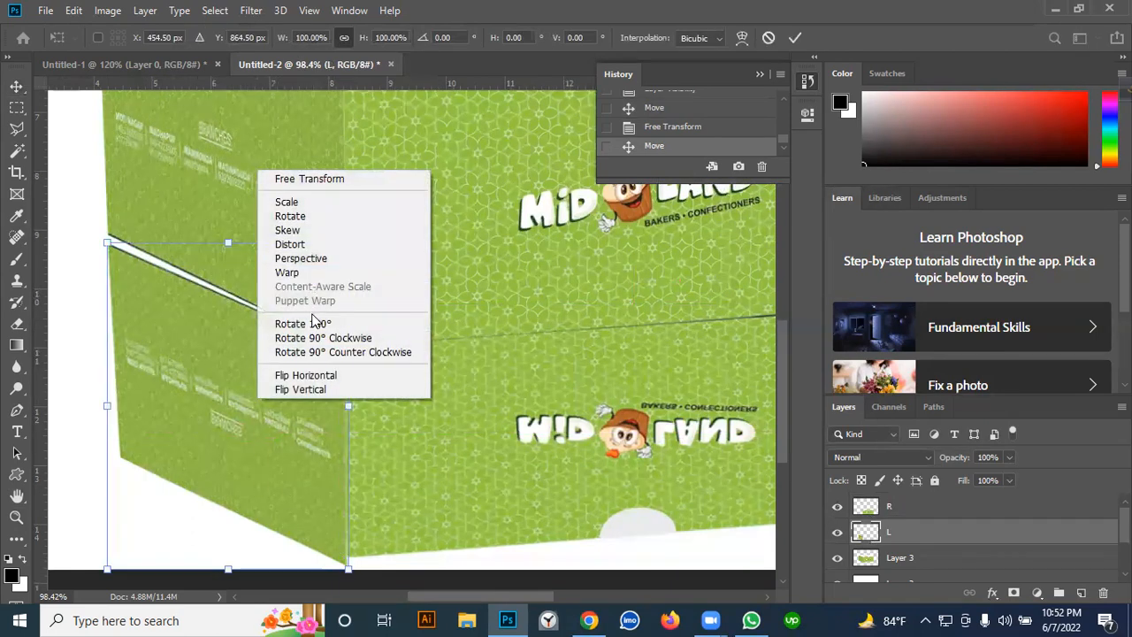
{"action": "left_click", "coordinate": [305, 244]}
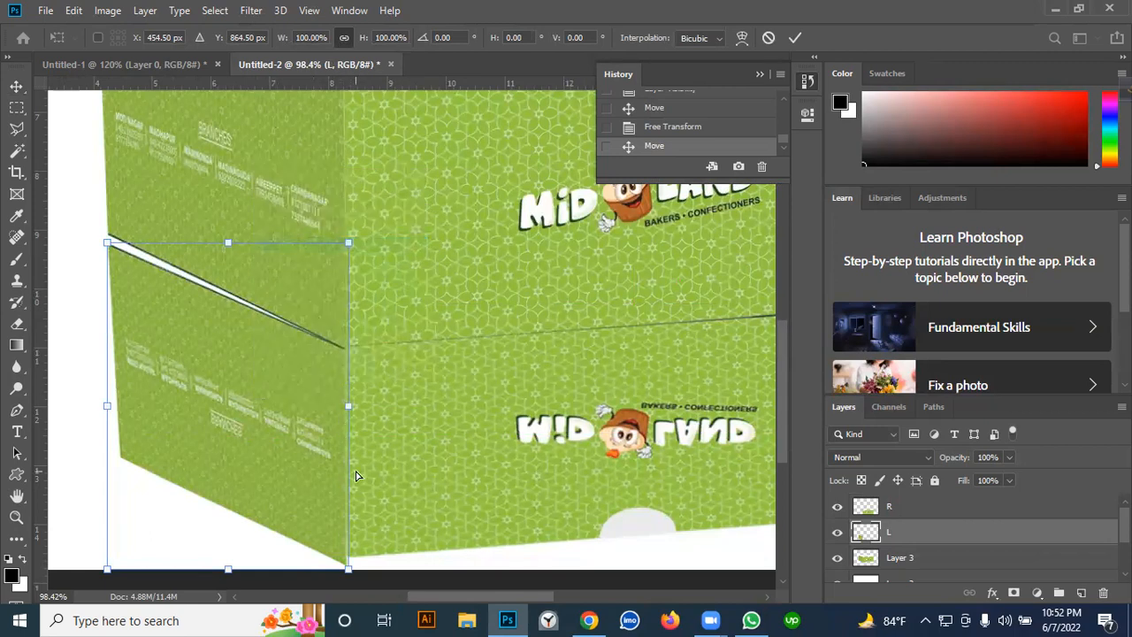
{"action": "left_click_drag", "start_coordinate": [105, 246], "coordinate": [108, 234]}
{"action": "left_click_drag", "start_coordinate": [345, 247], "coordinate": [346, 244]}
{"action": "left_click_drag", "start_coordinate": [348, 571], "coordinate": [349, 566]}
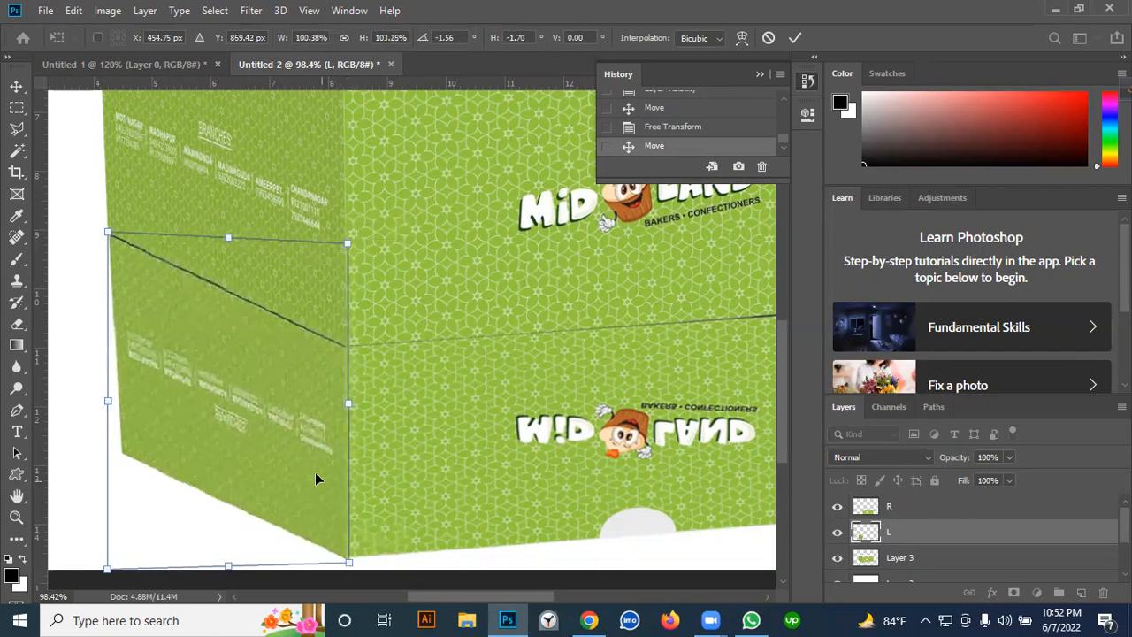
{"action": "key", "text": "Return"}
Merge layers R and L into one layer and toggle the merged layer's visibility to check the reflection
{"action": "scroll", "coordinate": [303, 274], "scroll_direction": "down", "scroll_amount": 2}
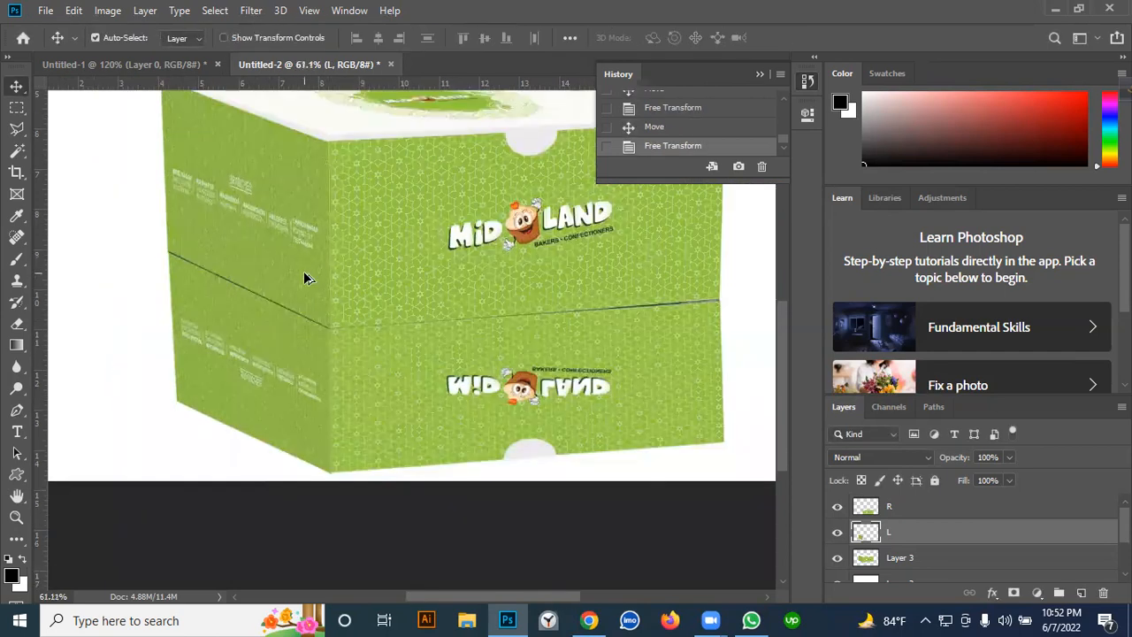
{"action": "scroll", "coordinate": [304, 270], "scroll_direction": "down", "scroll_amount": 2}
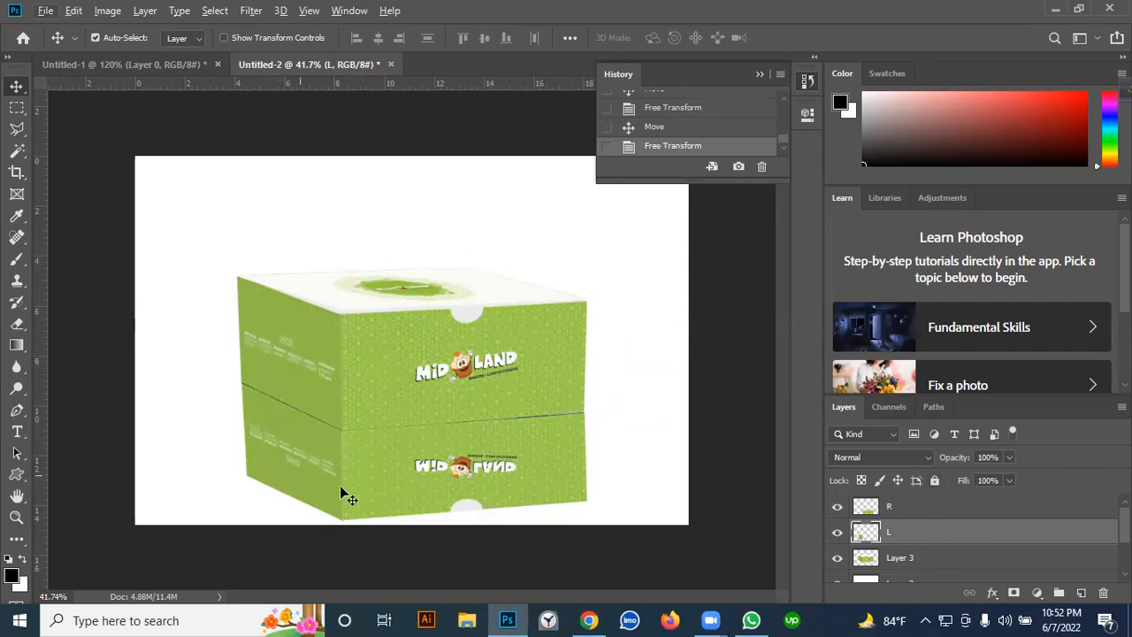
{"action": "left_click", "coordinate": [915, 510]}
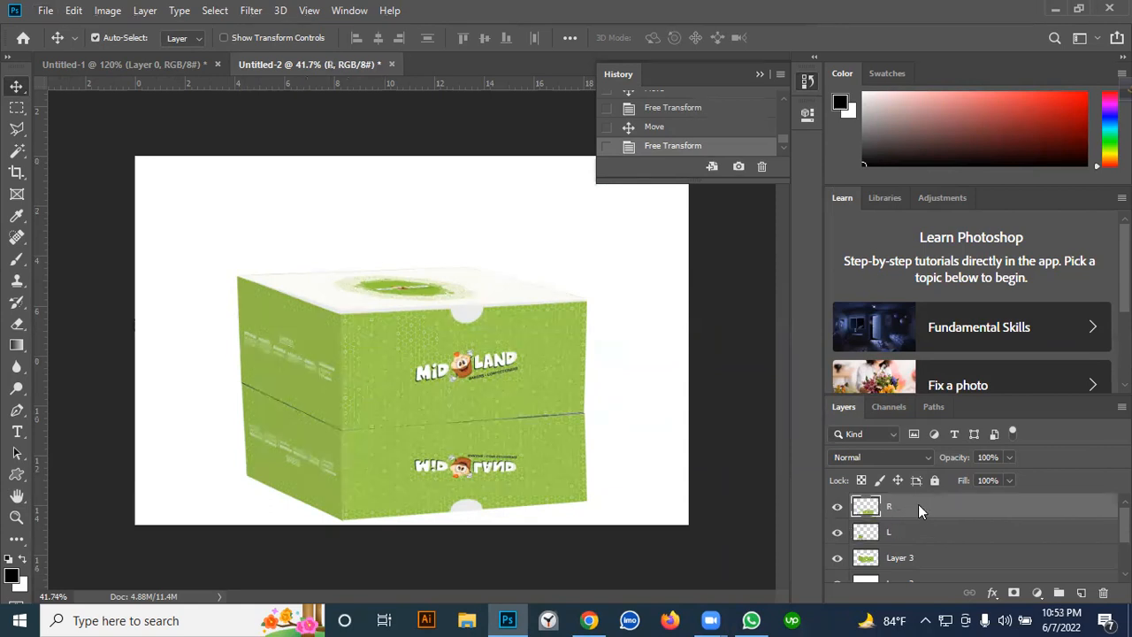
{"action": "right_click", "coordinate": [918, 506]}
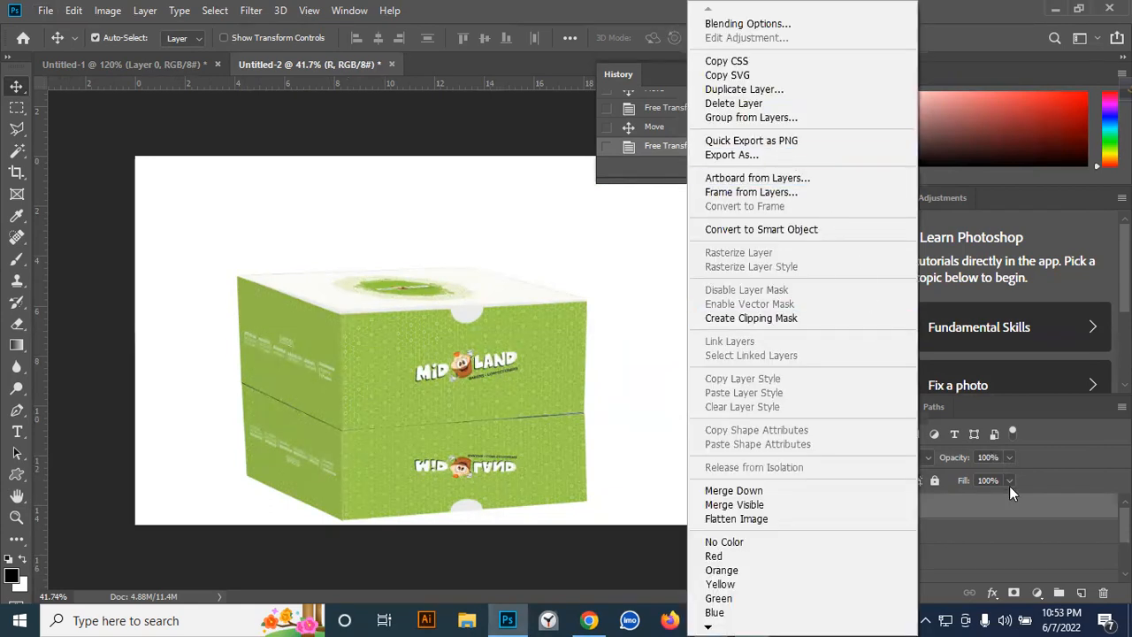
{"action": "left_click", "coordinate": [980, 510]}
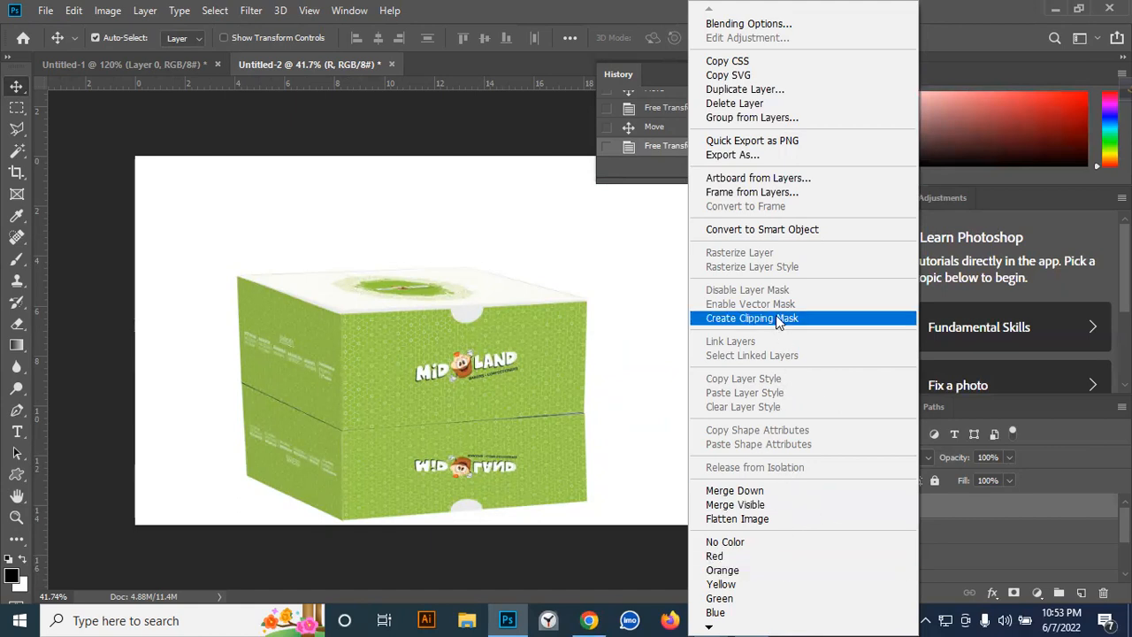
{"action": "left_click", "coordinate": [967, 514]}
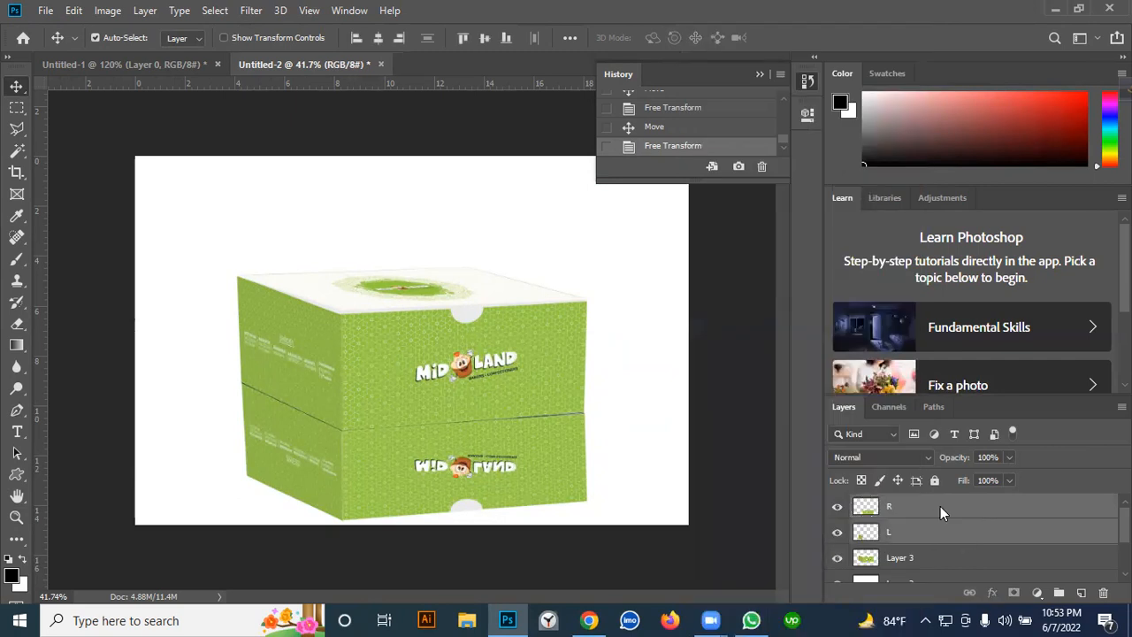
{"action": "right_click", "coordinate": [940, 506]}
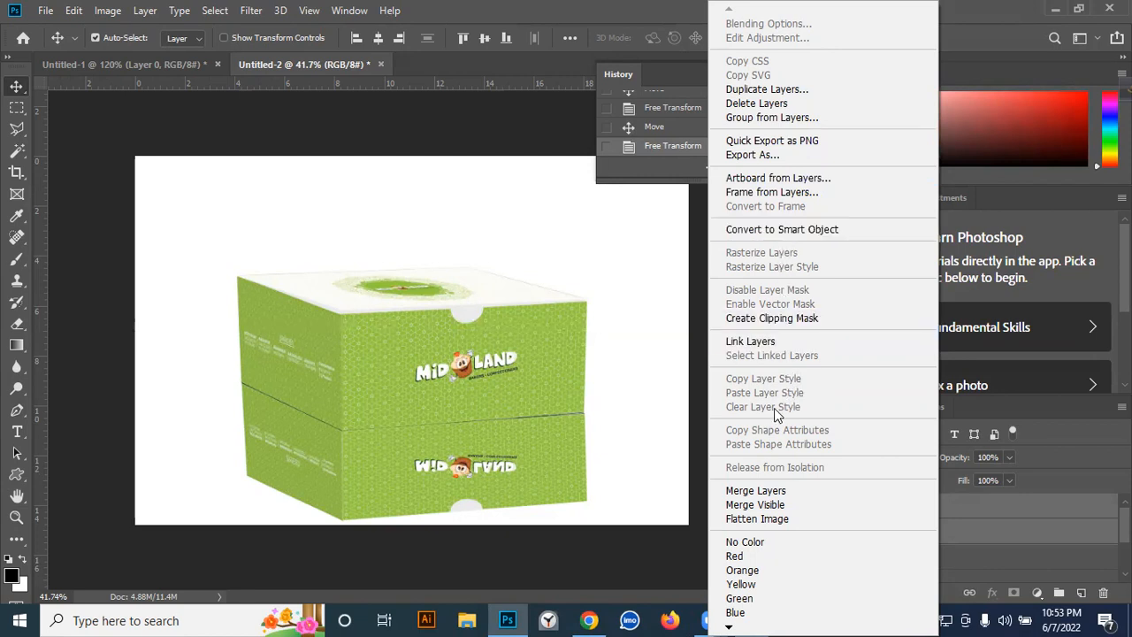
{"action": "left_click", "coordinate": [788, 495]}
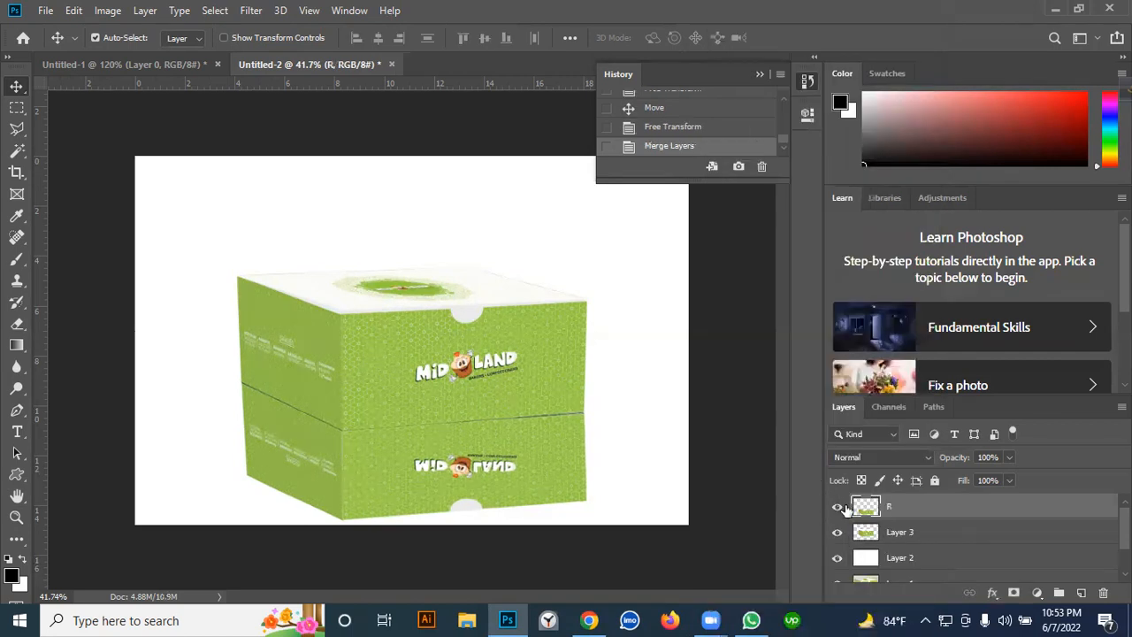
{"action": "left_click", "coordinate": [836, 506]}
{"action": "left_click", "coordinate": [837, 507]}
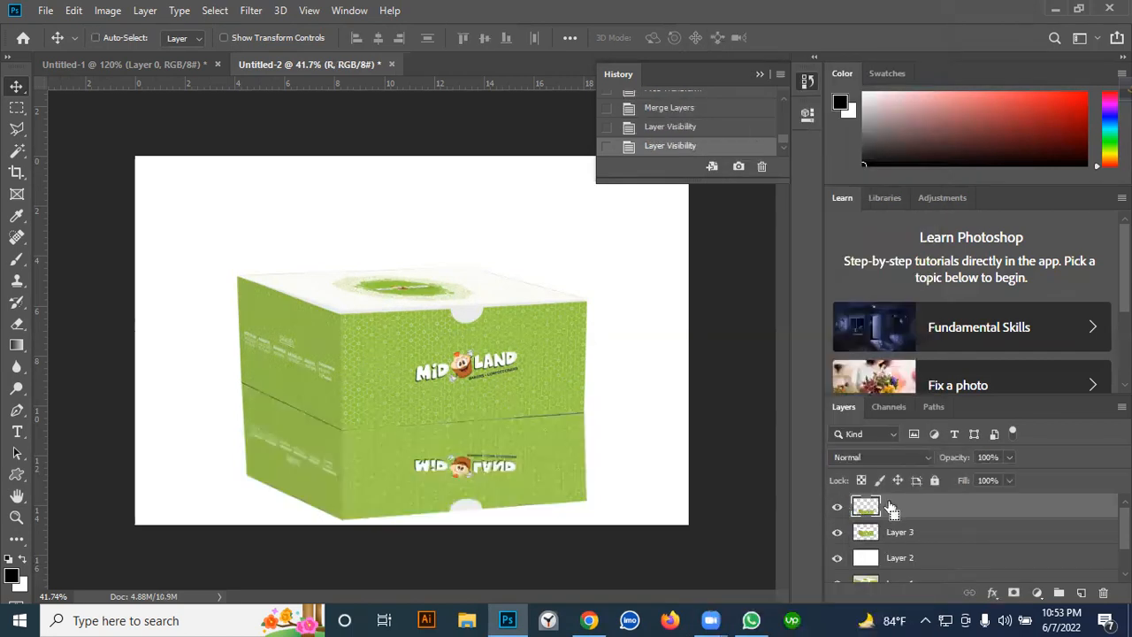
Undo the visibility toggles and the merge of layers R and L
{"action": "key", "text": "ctrl+alt+z"}
{"action": "key", "text": "ctrl+alt+z"}
{"action": "key", "text": "ctrl+alt+z"}
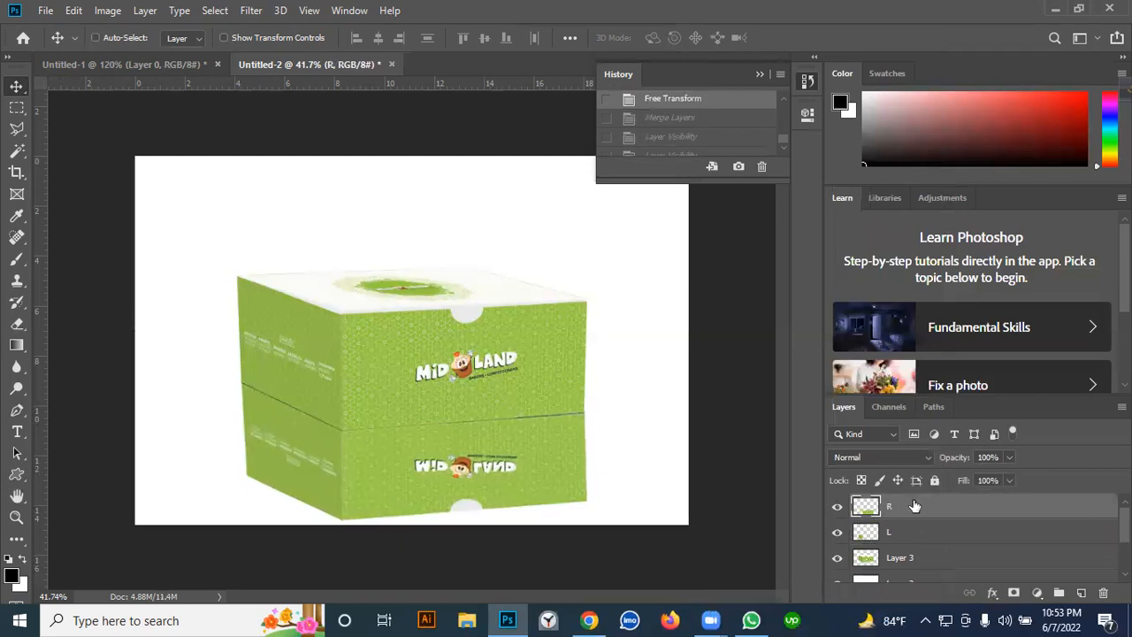
Merge layer R down into layer L and toggle the result's visibility to check the whole reflection
{"action": "key", "text": "ctrl+e"}
{"action": "left_click", "coordinate": [837, 507]}
{"action": "left_click", "coordinate": [836, 506]}
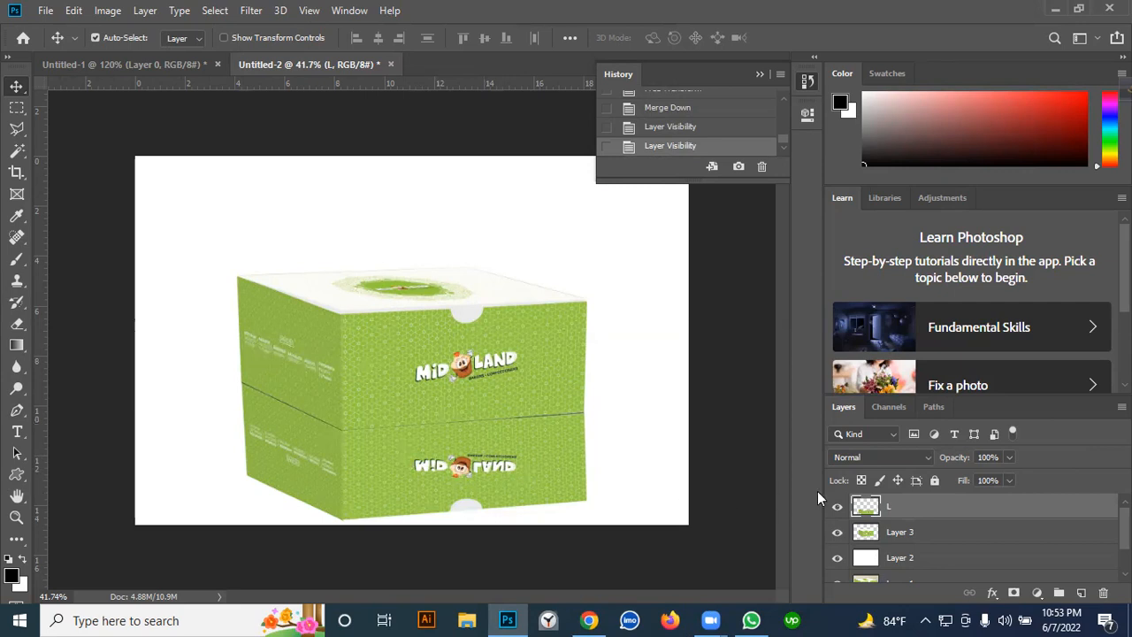
Choose the Eraser for the reflection on layer L and enlarge its brush to 175 px
{"action": "left_click", "coordinate": [16, 328]}
{"action": "left_click", "coordinate": [99, 327]}
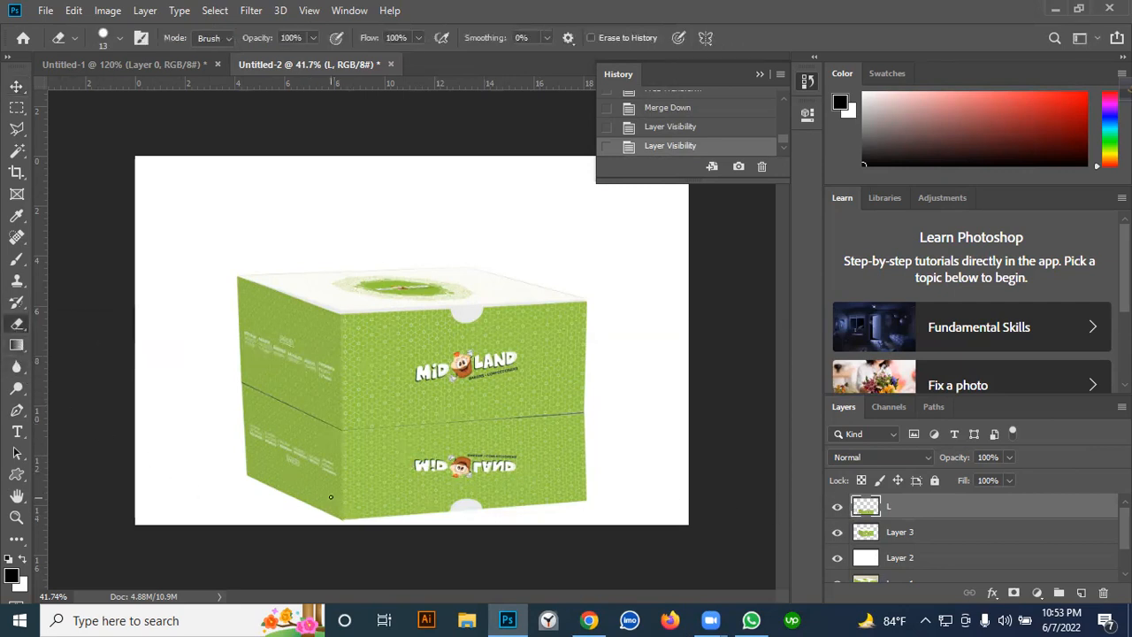
{"action": "key", "text": "bracketright"}
{"action": "key", "text": "bracketright"}
{"action": "key", "text": "bracketright"}
{"action": "key", "text": "bracketright"}
{"action": "key", "text": "bracketright"}
{"action": "key", "text": "bracketright"}
{"action": "key", "text": "bracketright"}
{"action": "key", "text": "bracketright"}
{"action": "key", "text": "bracketright"}
{"action": "key", "text": "bracketright"}
{"action": "key", "text": "bracketright"}
{"action": "key", "text": "bracketright"}
{"action": "key", "text": "bracketright"}
{"action": "key", "text": "bracketright"}
{"action": "key", "text": "bracketright"}
{"action": "key", "text": "bracketleft"}
{"action": "key", "text": "bracketleft"}
{"action": "key", "text": "bracketleft"}
{"action": "key", "text": "bracketleft"}
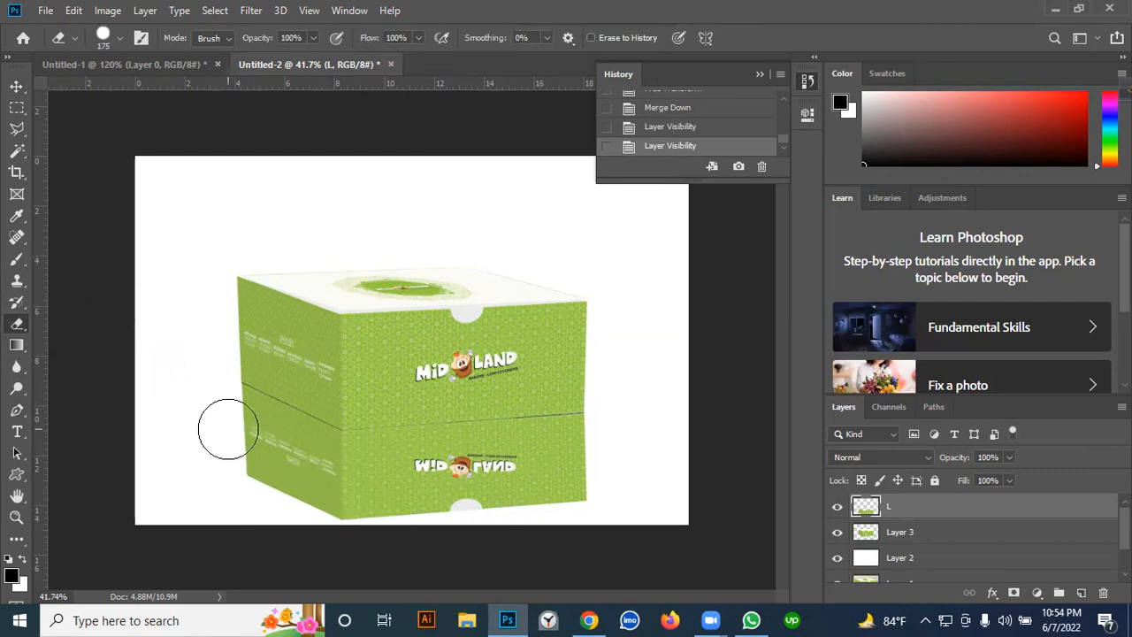
Reduce the eraser's hardness to its minimum and undo a test stroke along the reflection's lower edge
{"action": "left_click", "coordinate": [118, 36]}
{"action": "left_click", "coordinate": [36, 168]}
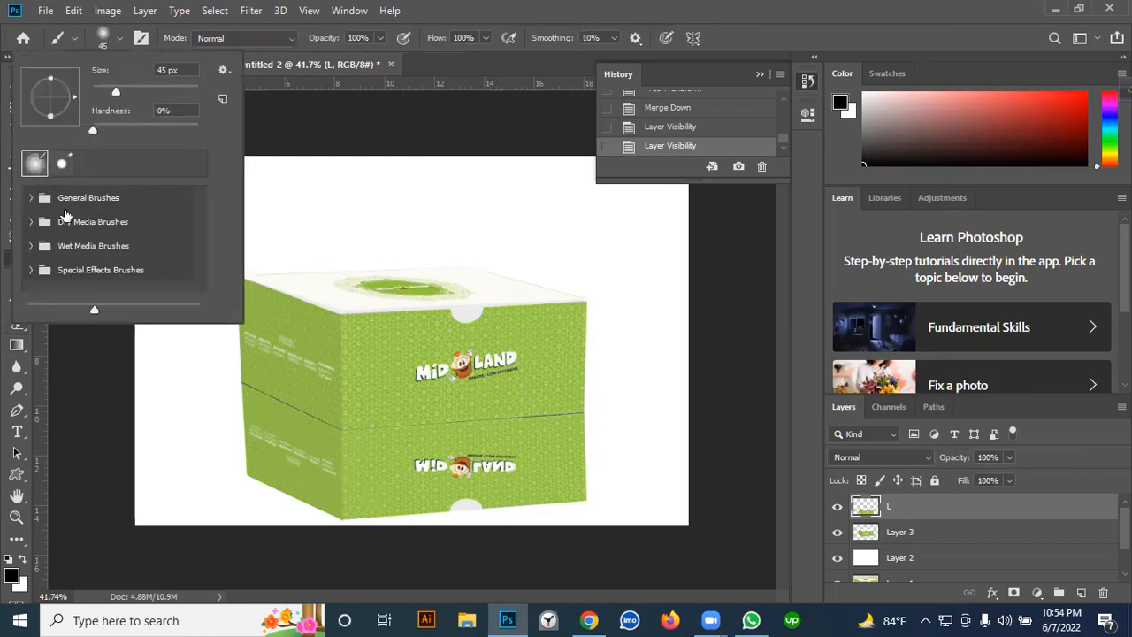
{"action": "left_click", "coordinate": [28, 325]}
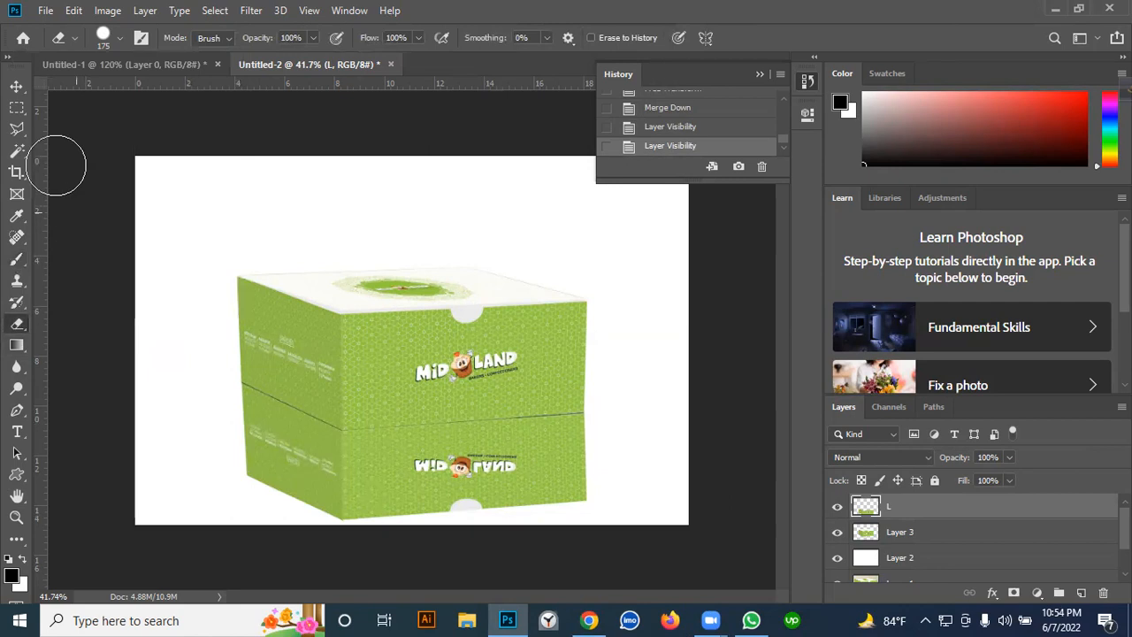
{"action": "left_click", "coordinate": [117, 37]}
{"action": "left_click_drag", "start_coordinate": [109, 130], "coordinate": [45, 130]}
{"action": "left_click_drag", "start_coordinate": [247, 472], "coordinate": [368, 513]}
{"action": "key", "text": "ctrl+z"}
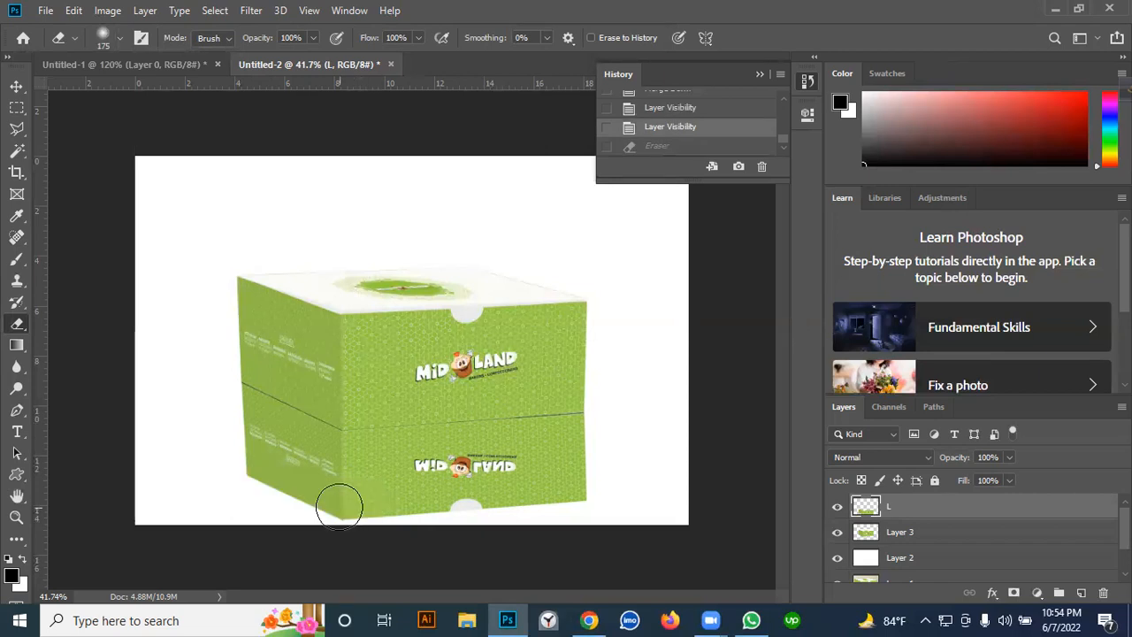
Enlarge the soft eraser to 300 px and erase the lower part of the reflection so it fades into white
{"action": "key", "text": "bracketright"}
{"action": "key", "text": "bracketright"}
{"action": "key", "text": "bracketright"}
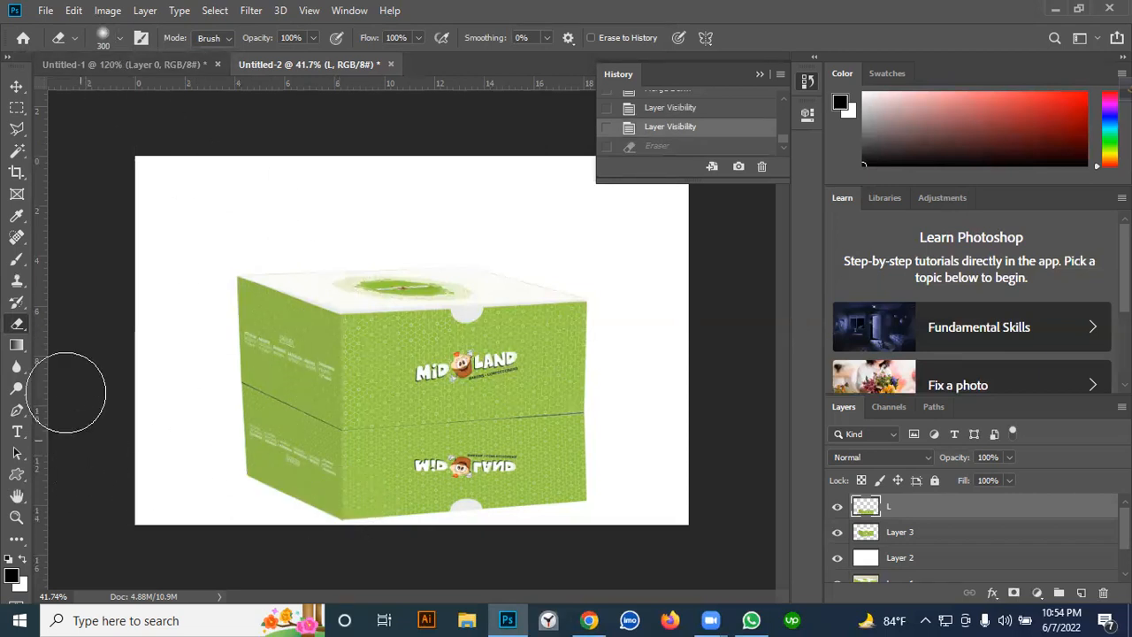
{"action": "mouse_move", "coordinate": [240, 486]}
{"action": "left_mouse_down"}
{"action": "mouse_move", "coordinate": [437, 522]}
{"action": "mouse_move", "coordinate": [647, 528]}
{"action": "mouse_move", "coordinate": [356, 519]}
{"action": "mouse_move", "coordinate": [221, 486]}
{"action": "mouse_move", "coordinate": [347, 502]}
{"action": "mouse_move", "coordinate": [737, 480]}
{"action": "mouse_move", "coordinate": [148, 456]}
{"action": "mouse_move", "coordinate": [93, 438]}
{"action": "left_mouse_up"}
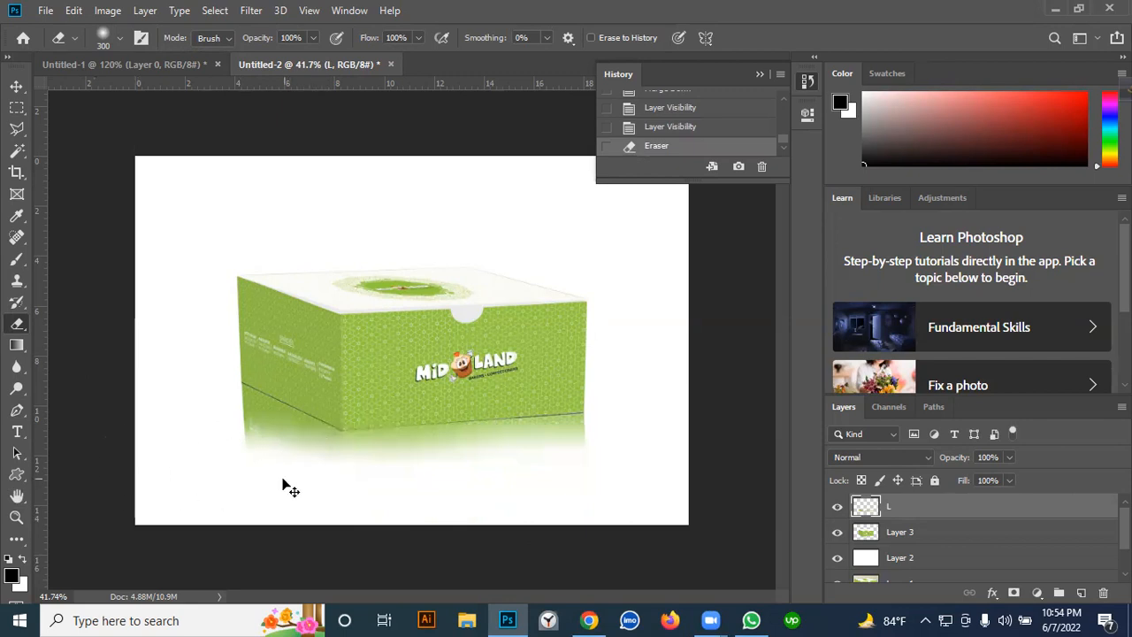
{"action": "key", "text": "ctrl+z"}
{"action": "mouse_move", "coordinate": [222, 462]}
{"action": "left_mouse_down"}
{"action": "mouse_move", "coordinate": [338, 504]}
{"action": "mouse_move", "coordinate": [826, 499]}
{"action": "mouse_move", "coordinate": [856, 488]}
{"action": "mouse_move", "coordinate": [764, 473]}
{"action": "mouse_move", "coordinate": [435, 496]}
{"action": "mouse_move", "coordinate": [163, 485]}
{"action": "mouse_move", "coordinate": [354, 504]}
{"action": "mouse_move", "coordinate": [481, 488]}
{"action": "mouse_move", "coordinate": [690, 490]}
{"action": "mouse_move", "coordinate": [770, 442]}
{"action": "left_mouse_up"}
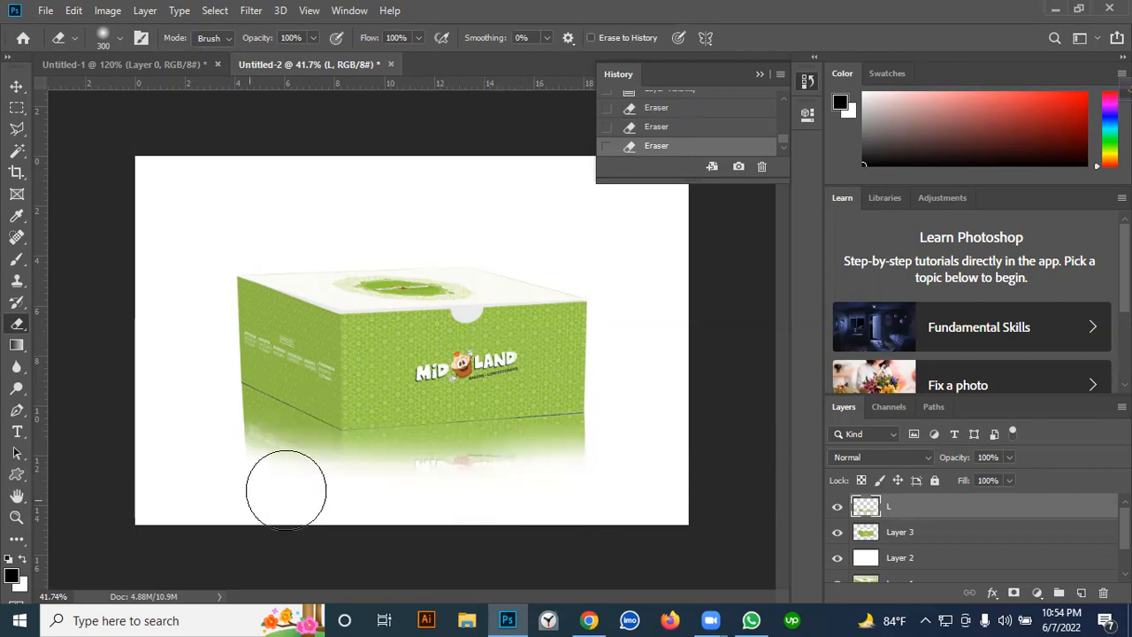
Lower the opacity of reflection layer L to 80%
{"action": "left_click", "coordinate": [19, 84]}
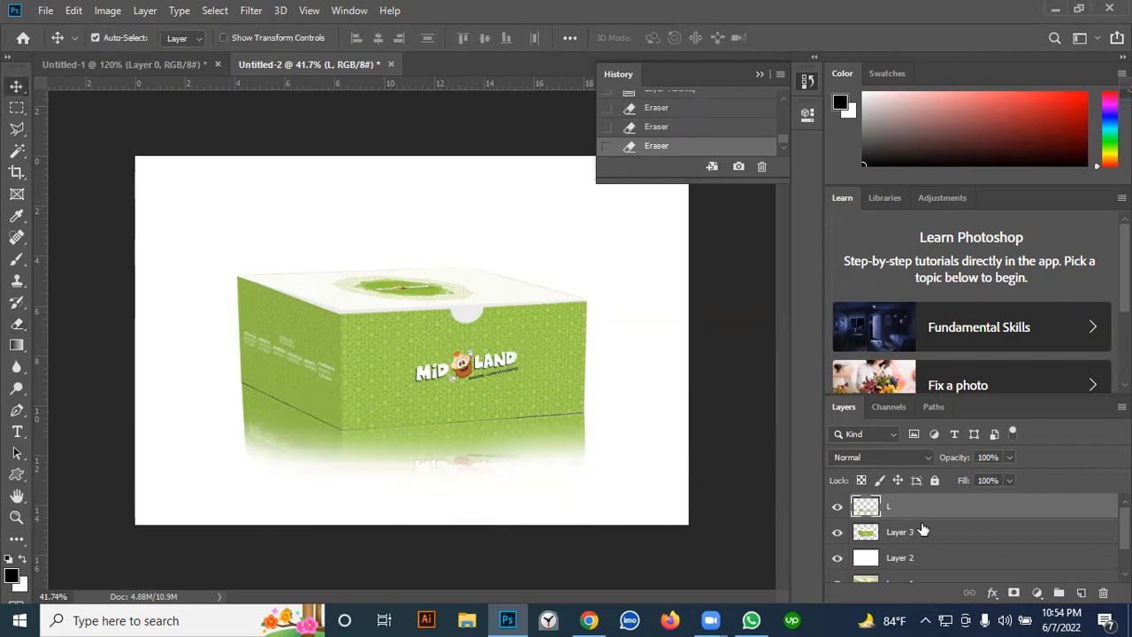
{"action": "left_click", "coordinate": [1010, 457]}
{"action": "left_click_drag", "start_coordinate": [980, 475], "coordinate": [995, 473]}
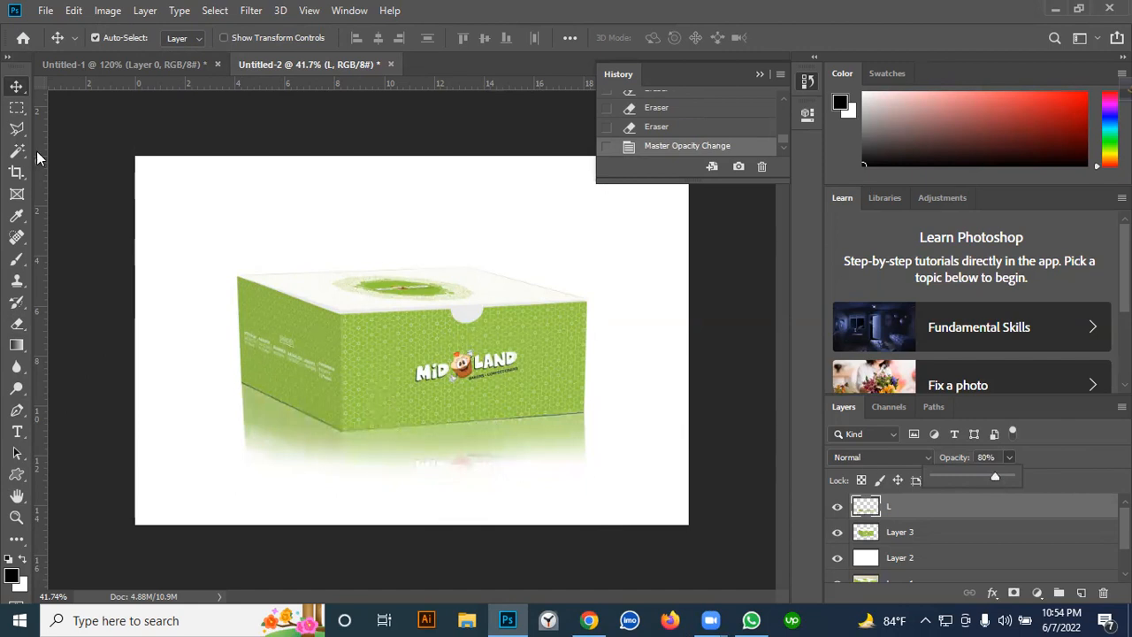
Select the white background, Layer 2, and try a Gradient Overlay layer style on it
{"action": "left_click", "coordinate": [16, 91]}
{"action": "left_click", "coordinate": [281, 209]}
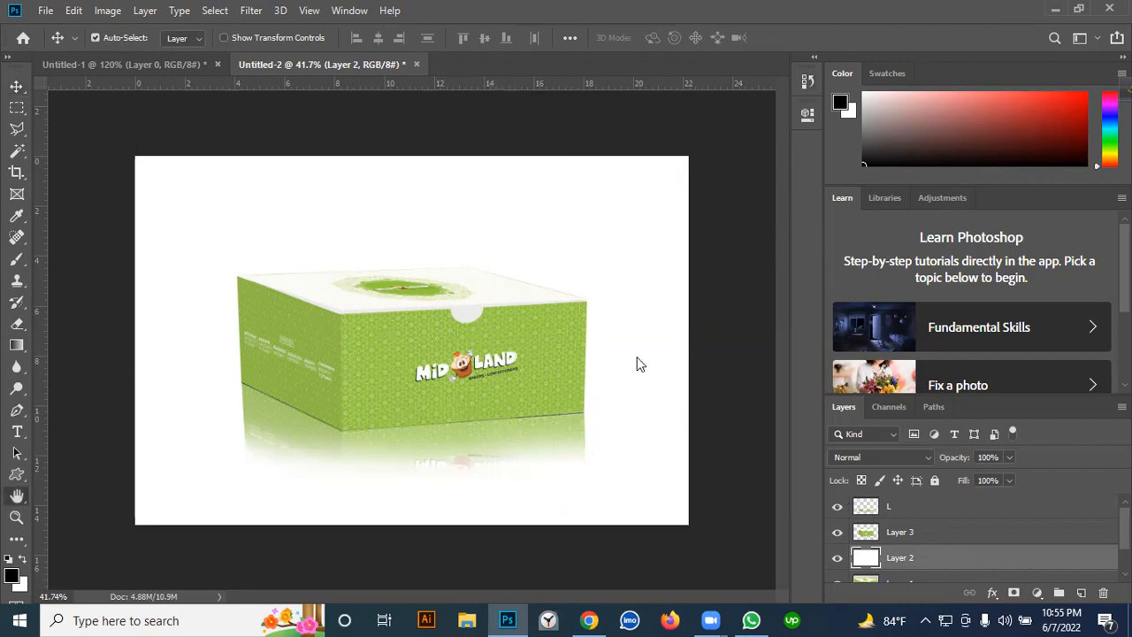
{"action": "left_click_drag", "start_coordinate": [496, 137], "coordinate": [729, 95]}
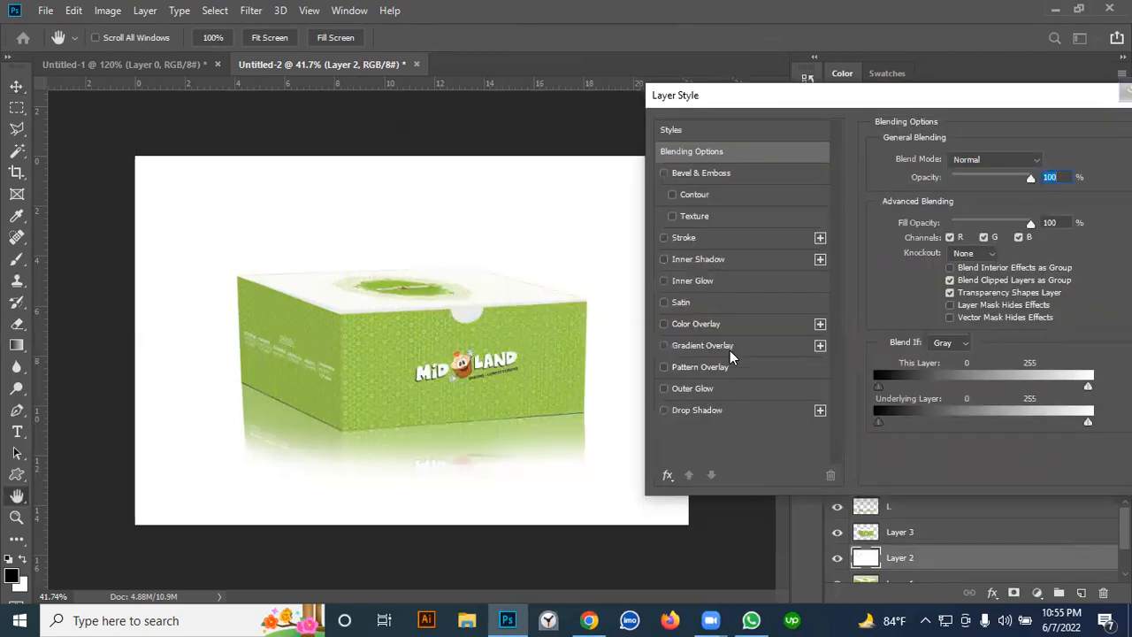
{"action": "left_click", "coordinate": [730, 351]}
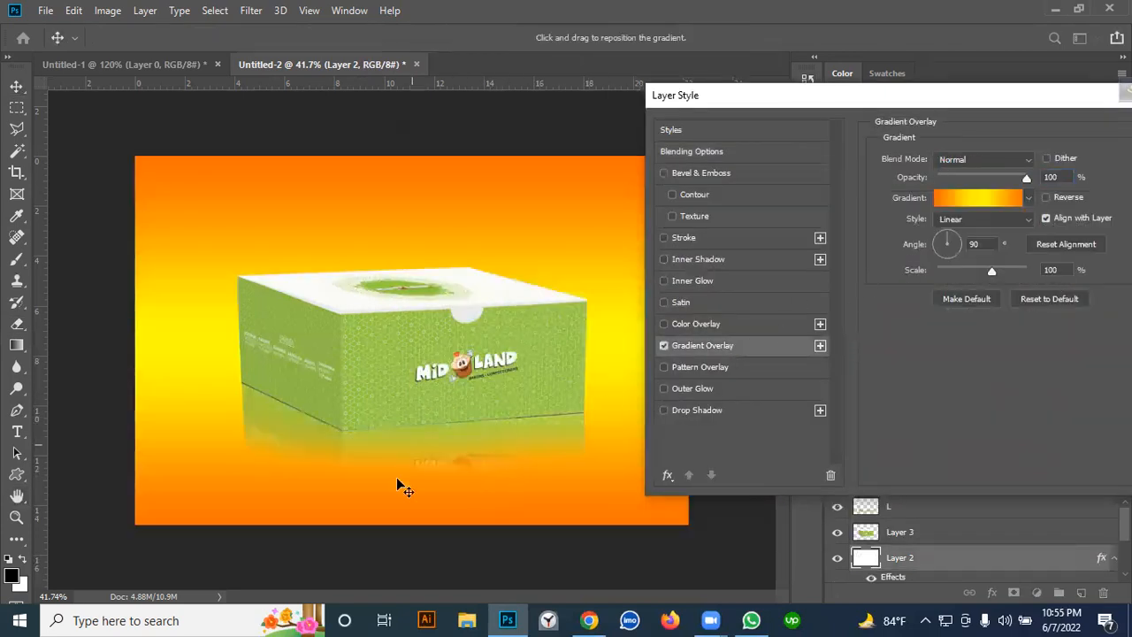
Preview gradient presets such as Black, White; Violet, Orange; and Red, Green on the background, and cancel the gradient and layer style changes
{"action": "left_click", "coordinate": [983, 200]}
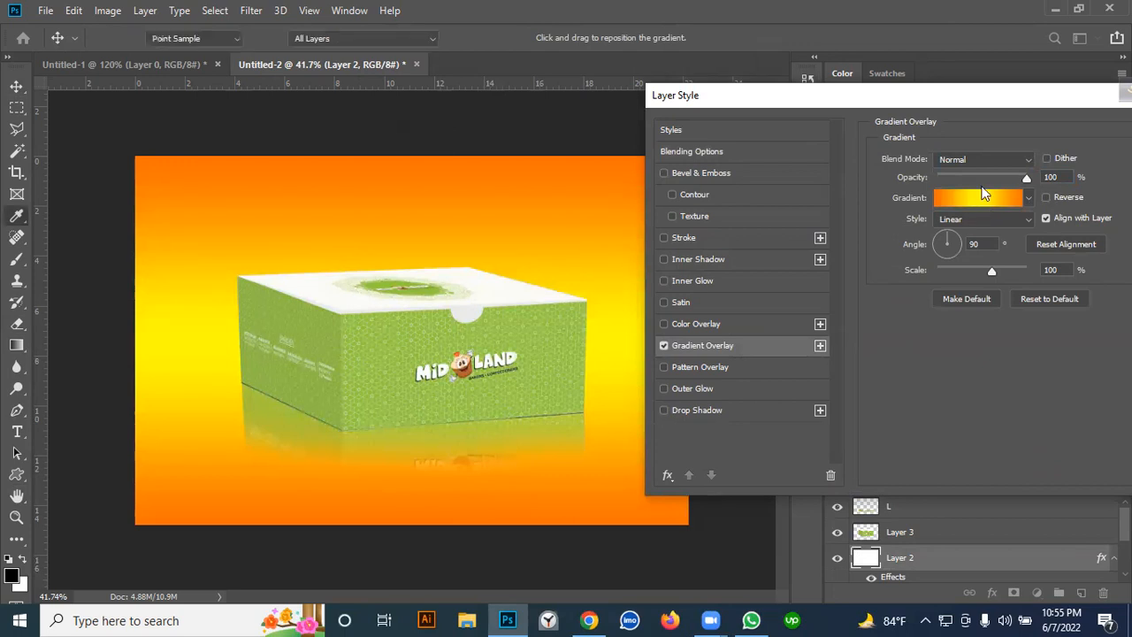
{"action": "left_click", "coordinate": [827, 166]}
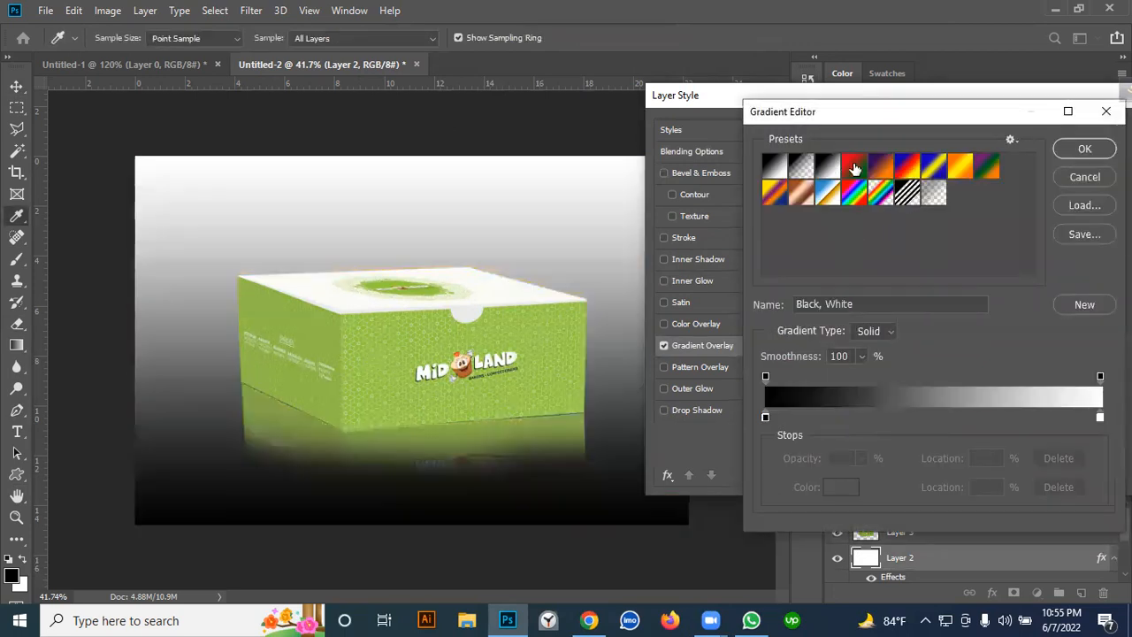
{"action": "left_click", "coordinate": [854, 168]}
{"action": "left_click", "coordinate": [881, 168]}
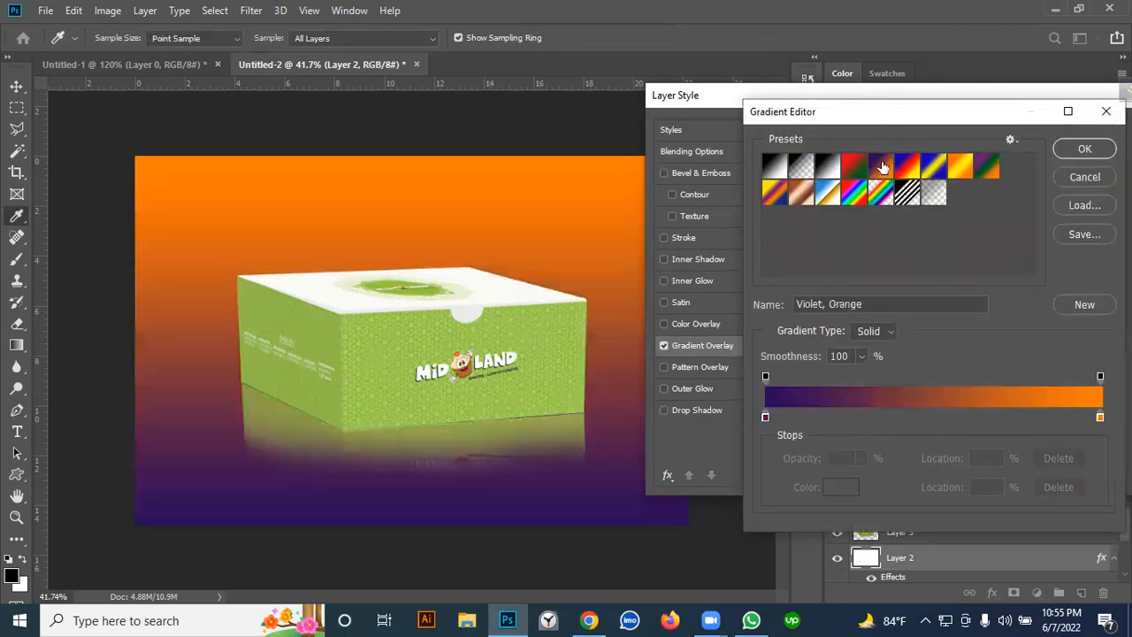
{"action": "left_click", "coordinate": [851, 177]}
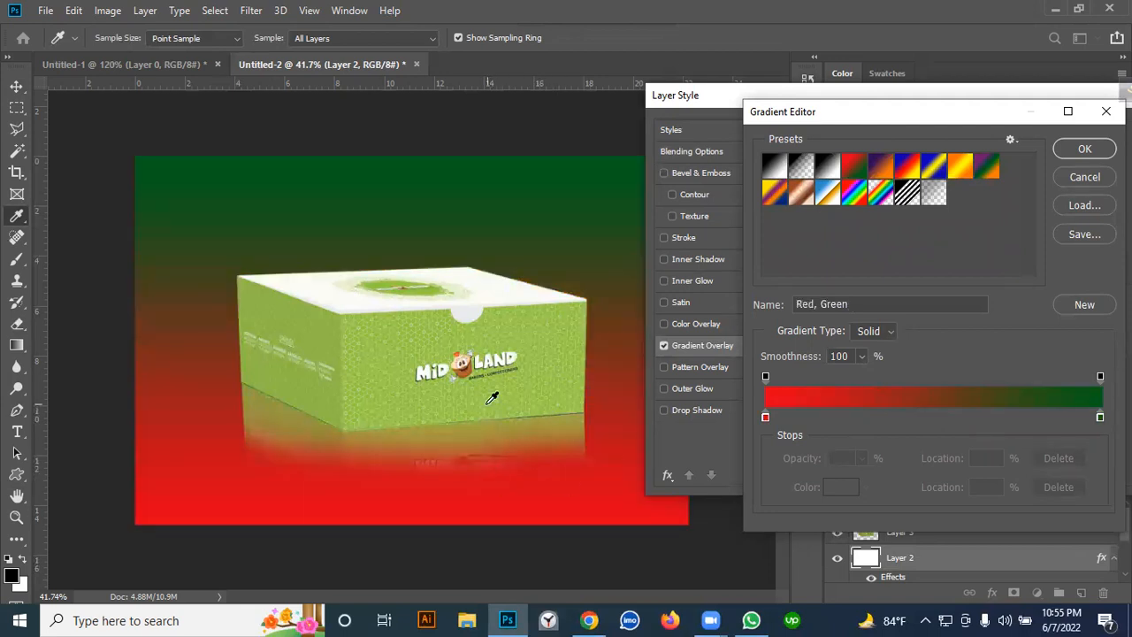
{"action": "left_click", "coordinate": [962, 162]}
{"action": "left_click", "coordinate": [996, 168]}
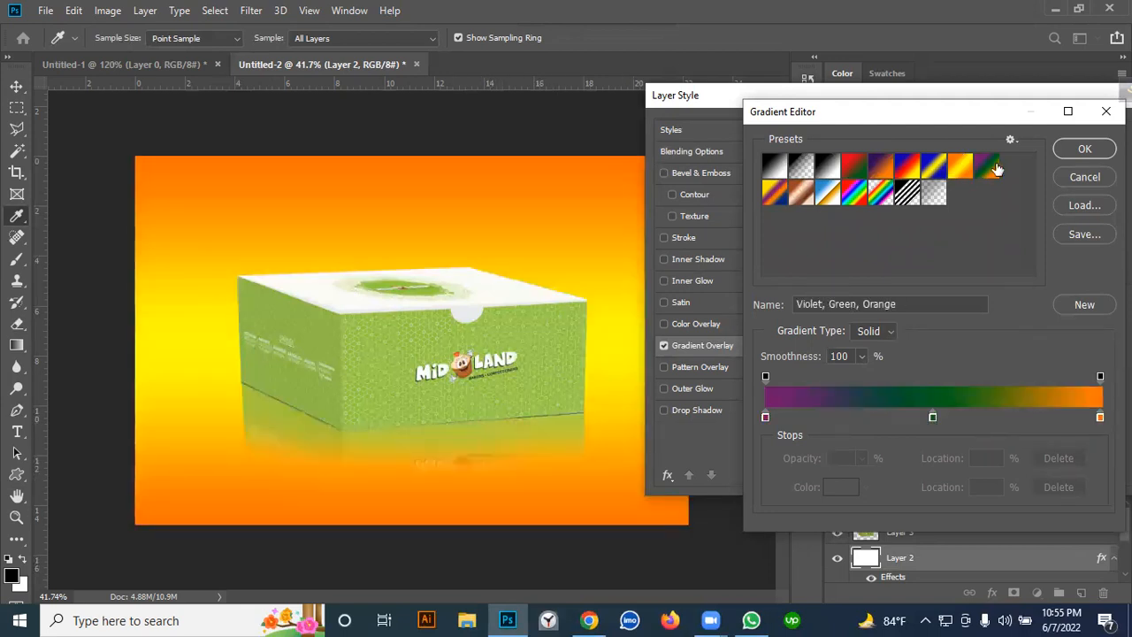
{"action": "left_click", "coordinate": [1073, 180]}
{"action": "left_click_drag", "start_coordinate": [1057, 100], "coordinate": [987, 119]}
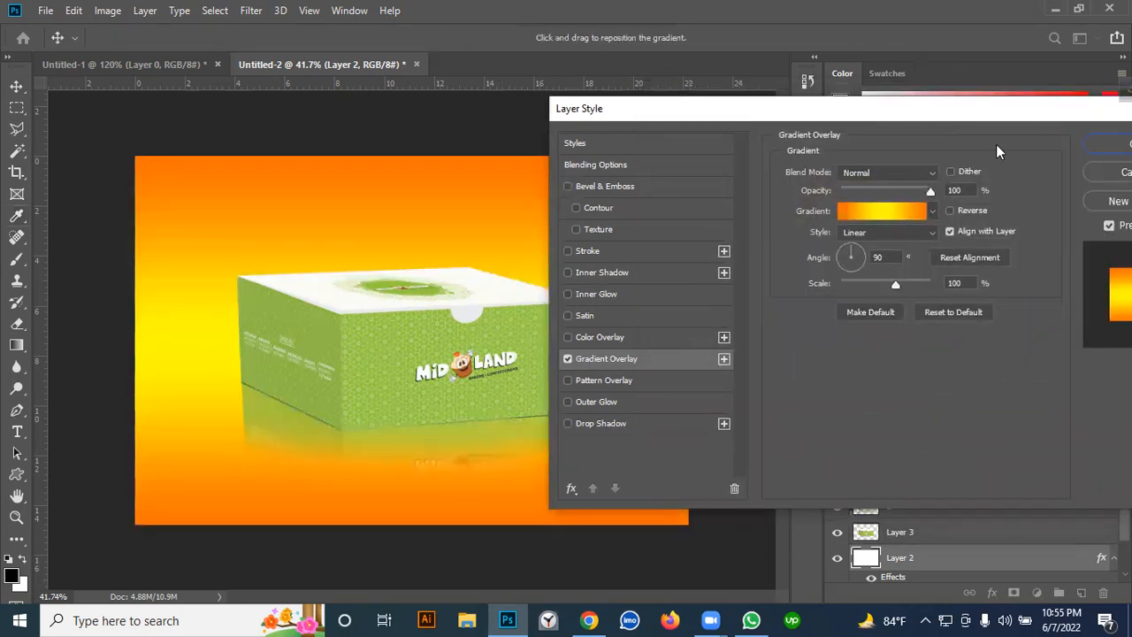
{"action": "left_click", "coordinate": [986, 184]}
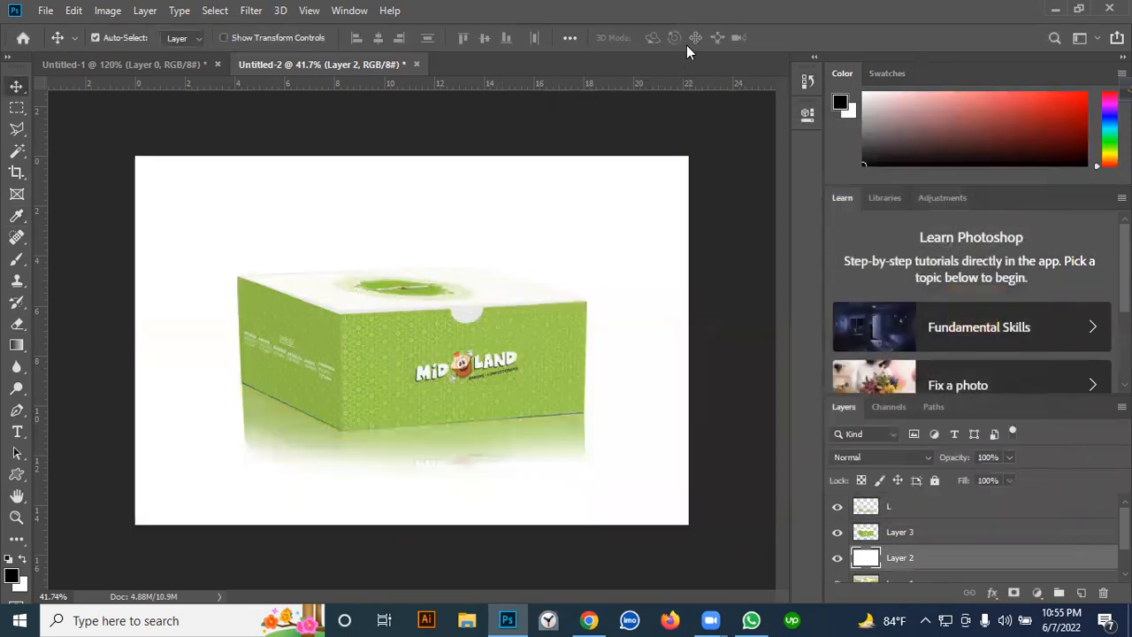